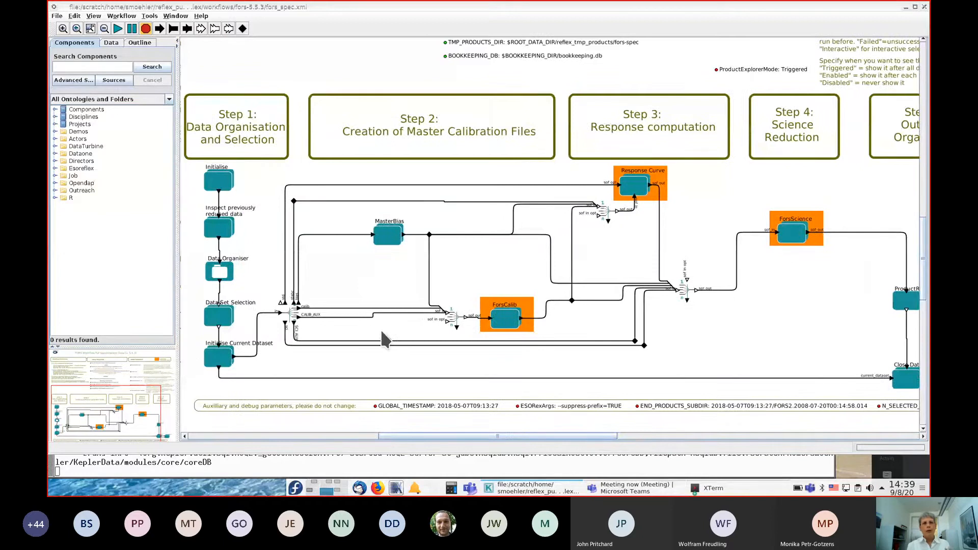
# Check the parameters of the "Inspect previously reduced data" actor and leave them without committing changes
pyautogui.rightClick(215, 236)
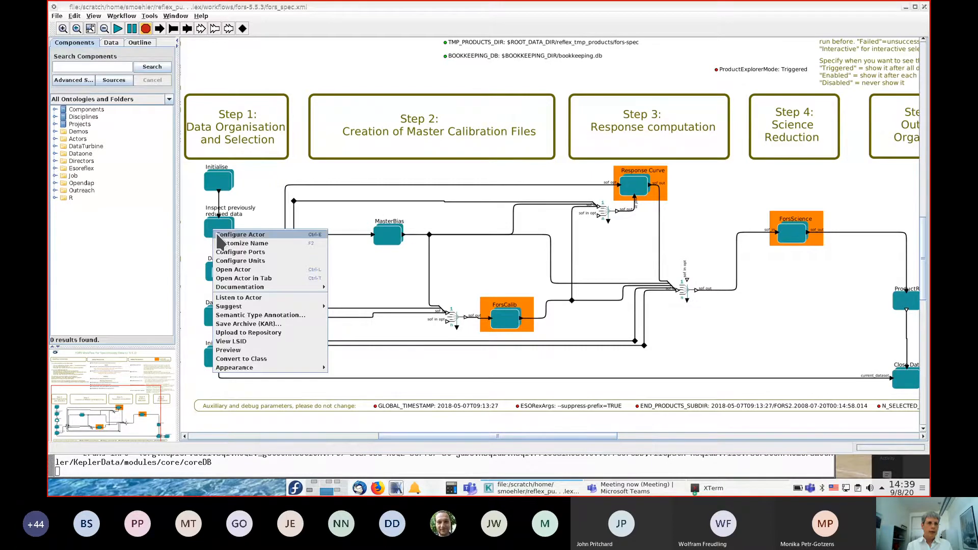
pyautogui.click(220, 236)
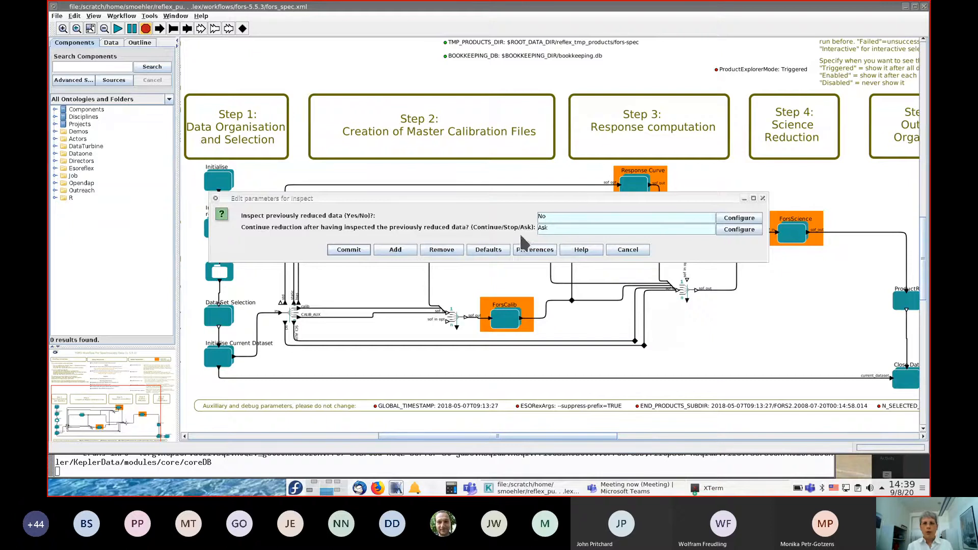
pyautogui.click(629, 249)
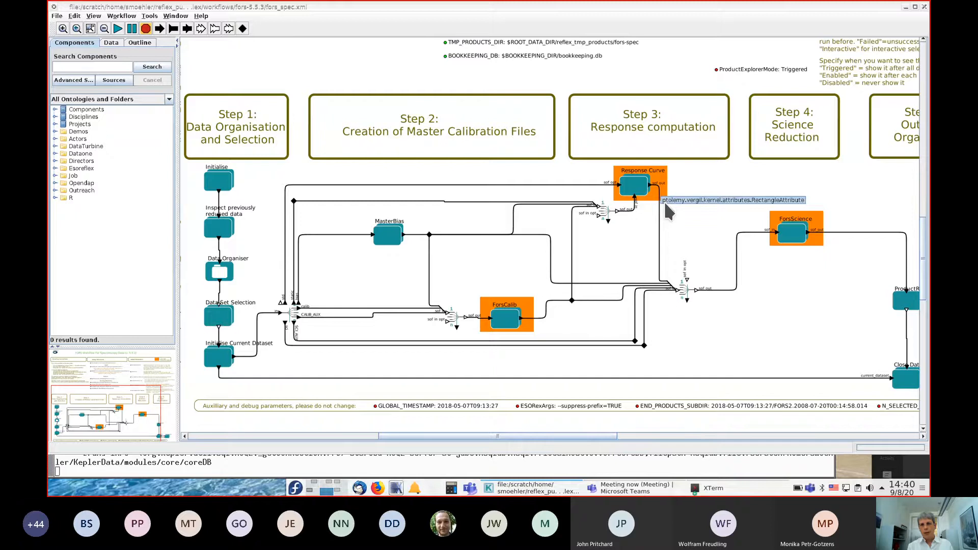
# Set the RAW_DATA_DIR parameter to the demo folder inside reflex_input/LPO_workshop
pyautogui.hscroll(3, 665, 200)
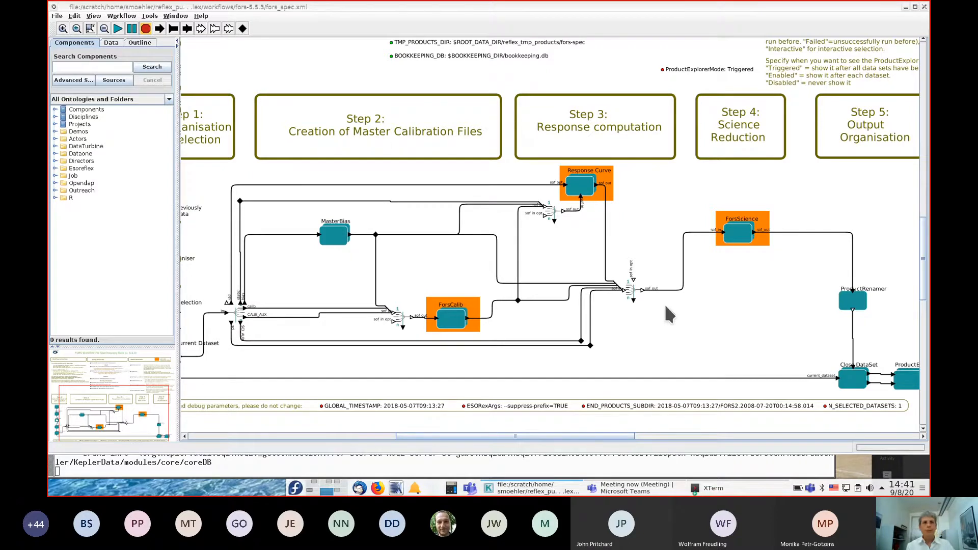
pyautogui.click(91, 30)
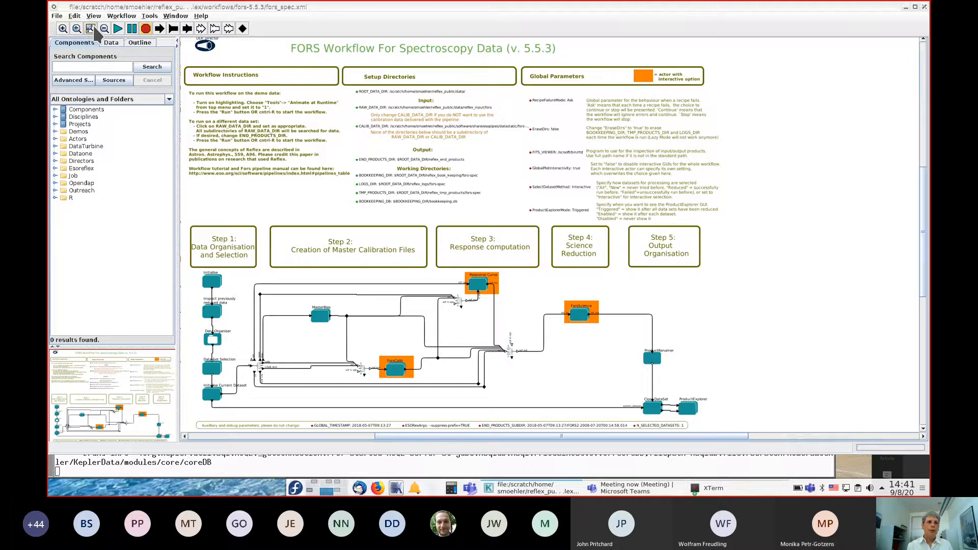
pyautogui.doubleClick(433, 108)
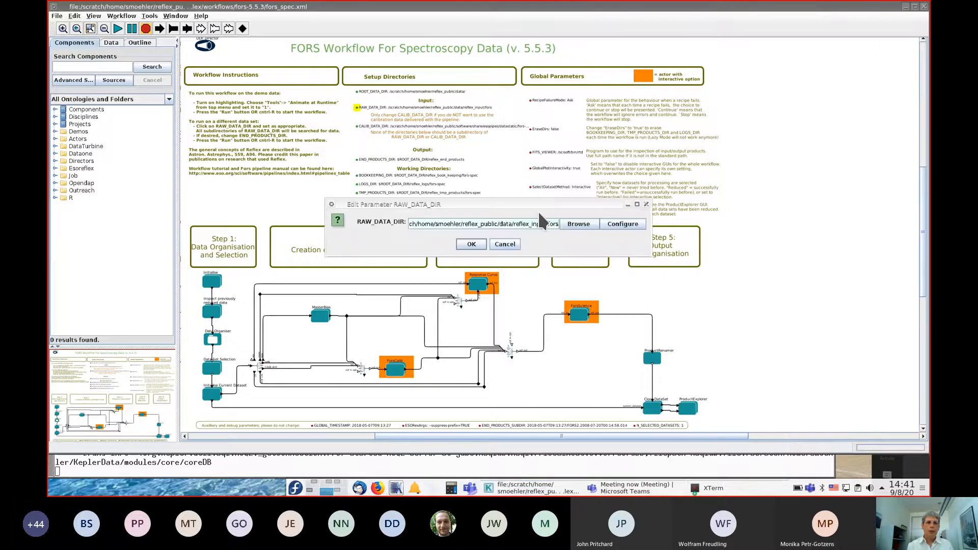
pyautogui.click(575, 227)
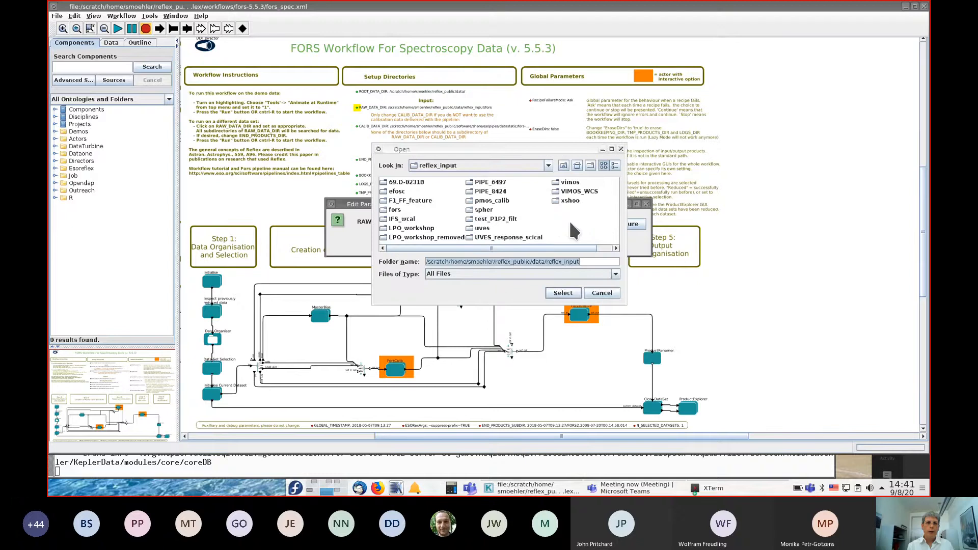
pyautogui.doubleClick(419, 229)
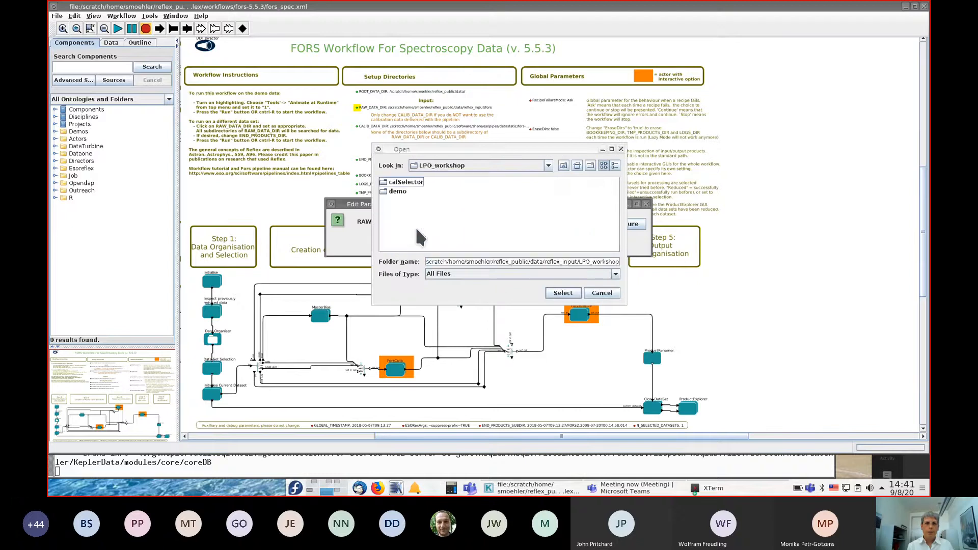
pyautogui.click(401, 195)
pyautogui.click(566, 295)
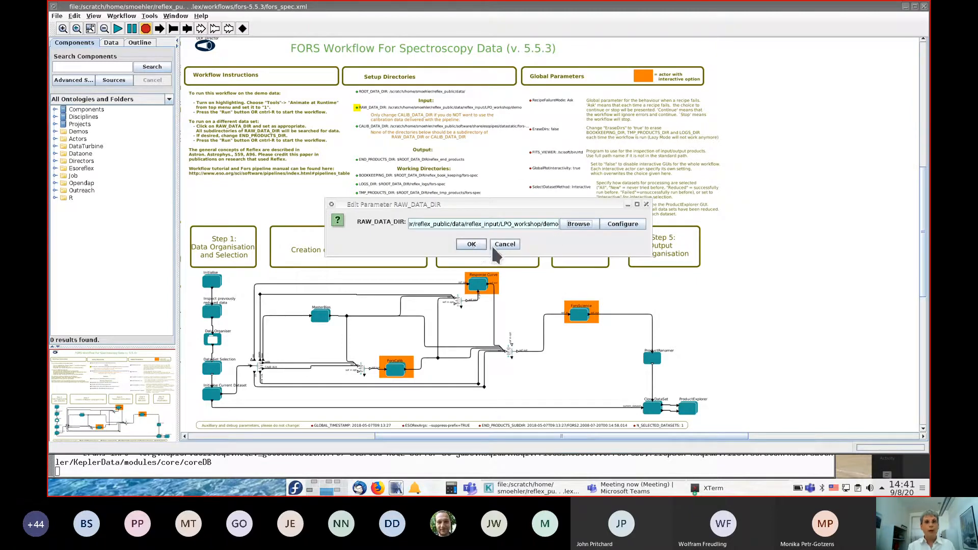
pyautogui.click(471, 244)
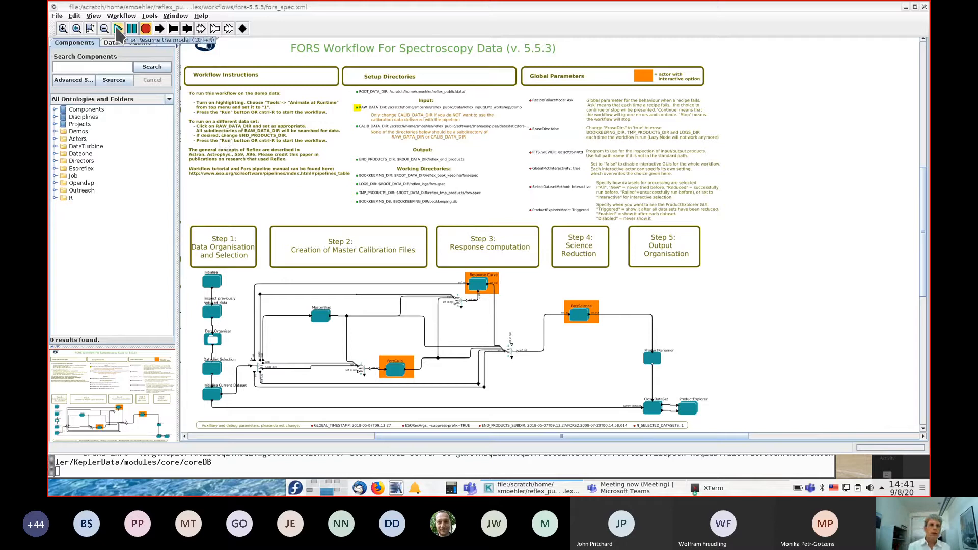
# Run the workflow and widen the Select Datasets window on both sides to show all its columns
pyautogui.click(117, 29)
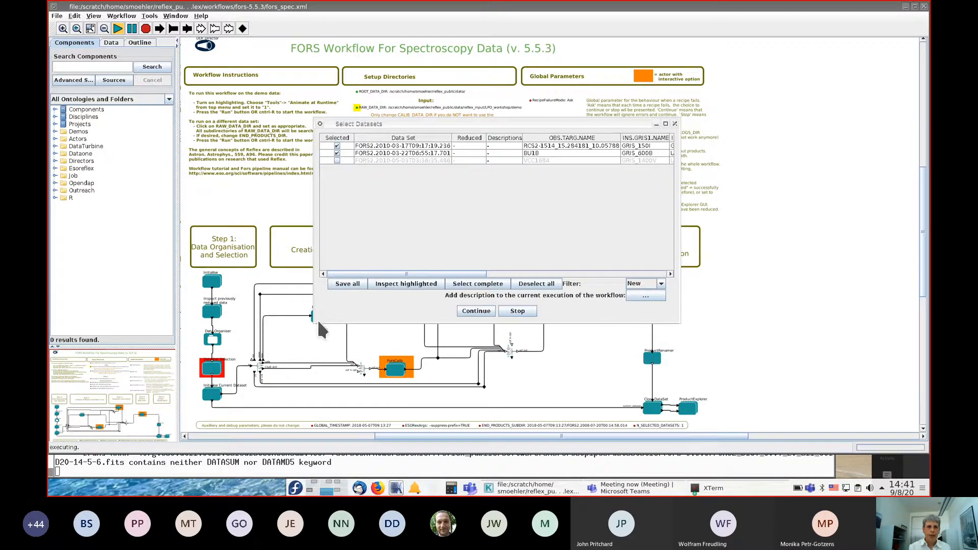
pyautogui.moveTo(314, 320); pyautogui.dragTo(75, 321)
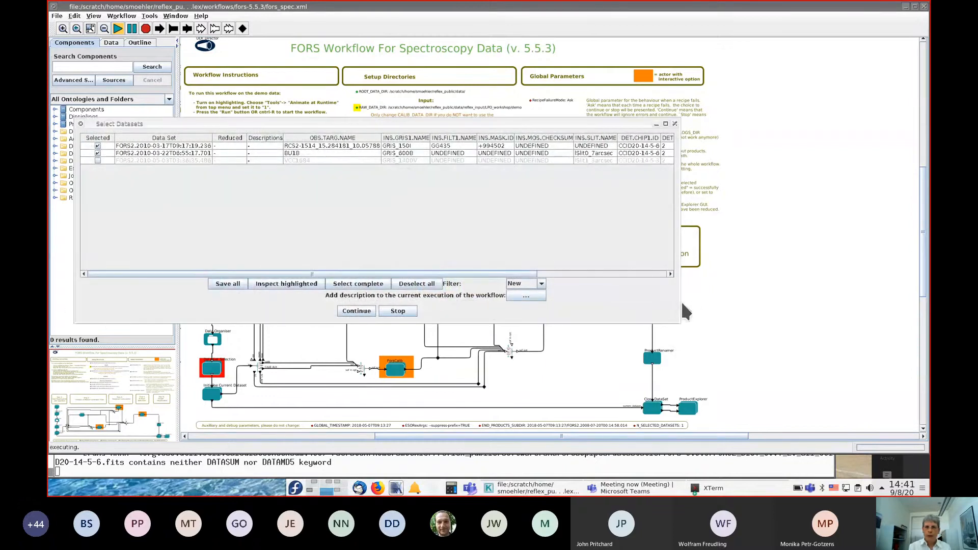
pyautogui.moveTo(681, 308); pyautogui.dragTo(927, 302)
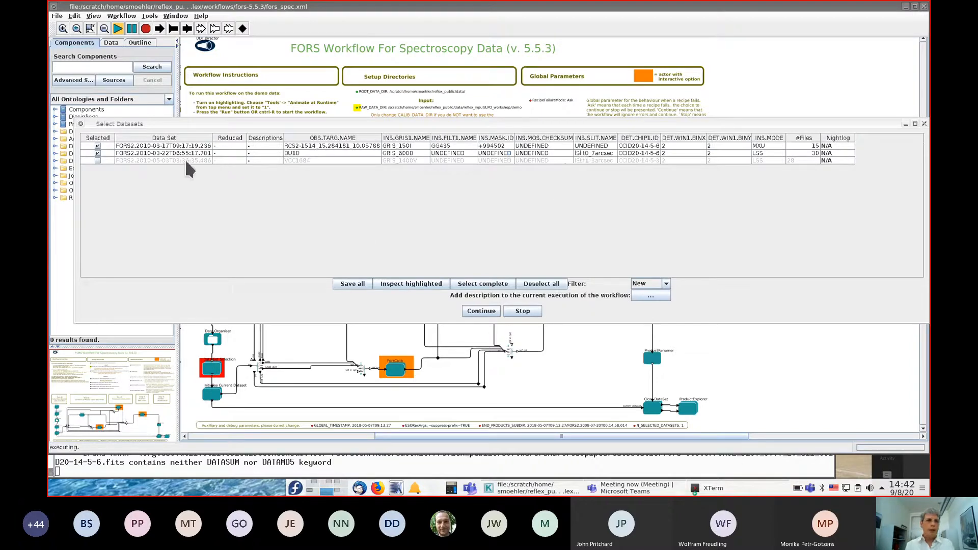
# Check why the VCC1684 dataset is greyed out, inspecting its frames and the contents of its CAL_LSS group
pyautogui.moveTo(189, 169)
pyautogui.moveTo(168, 158)
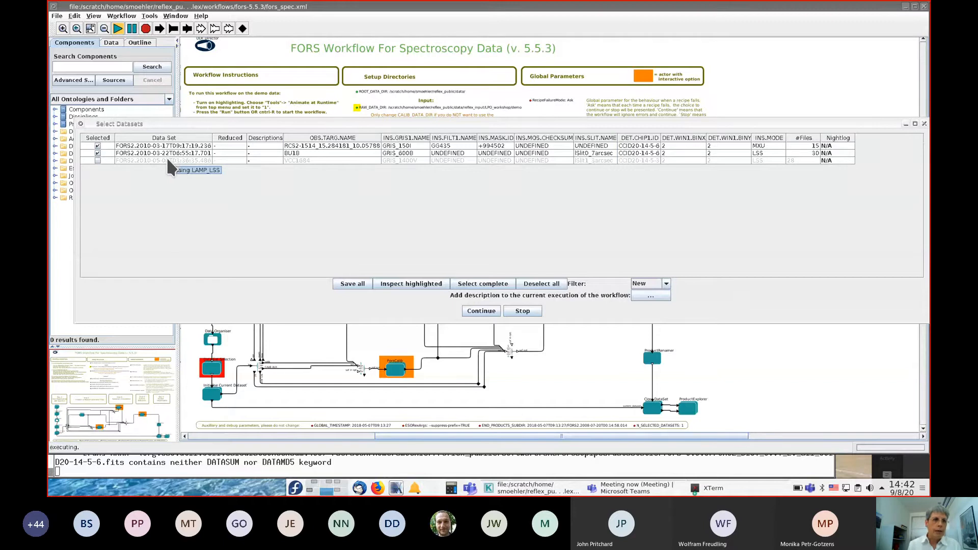
pyautogui.click(166, 157)
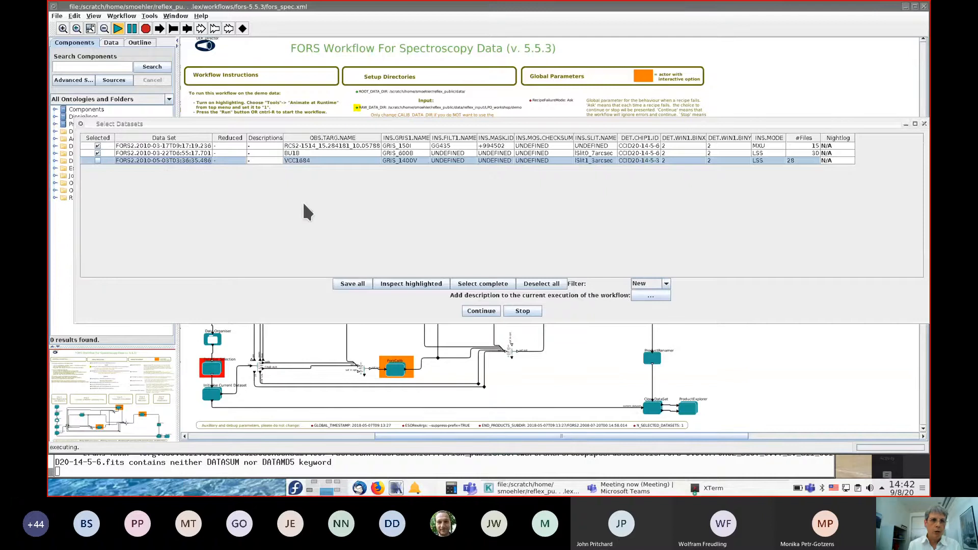
pyautogui.click(406, 286)
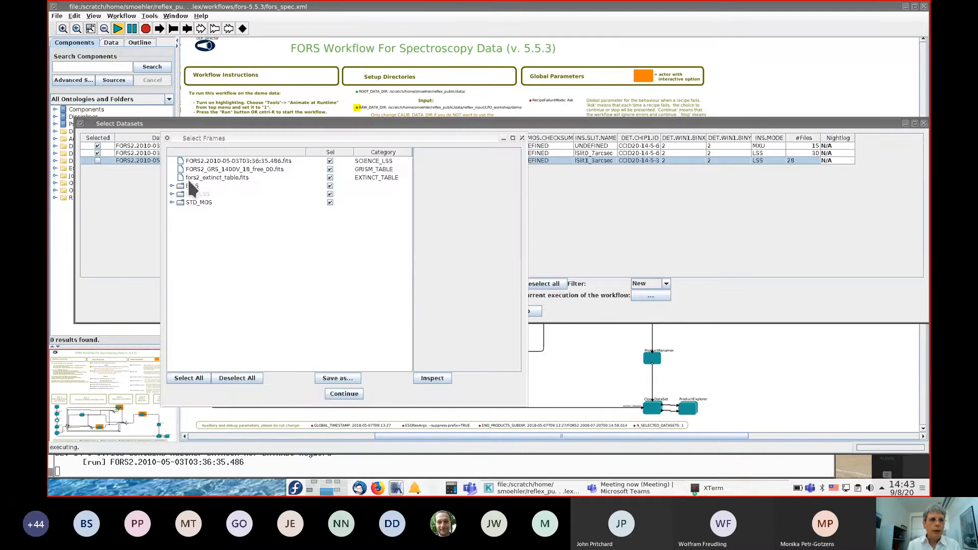
pyautogui.moveTo(189, 196)
pyautogui.click(171, 194)
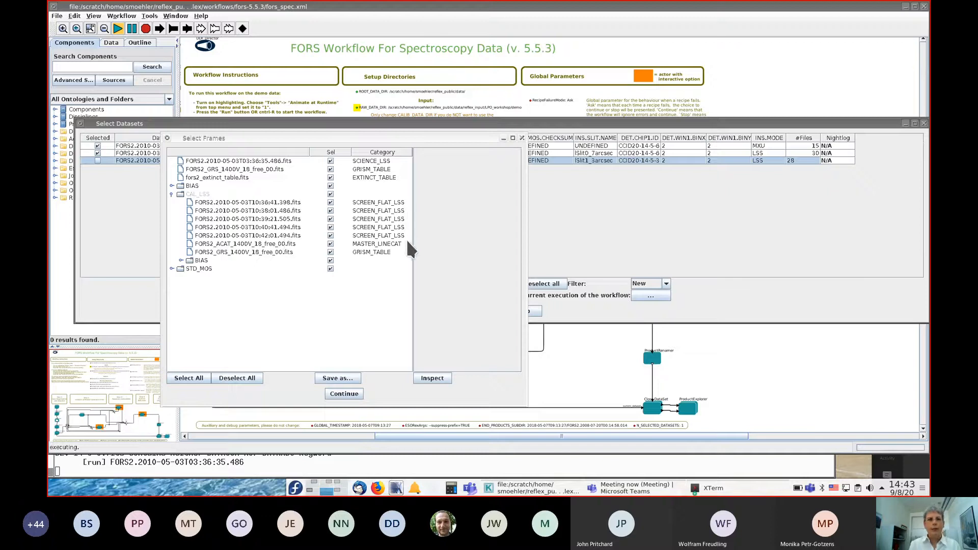
pyautogui.click(350, 393)
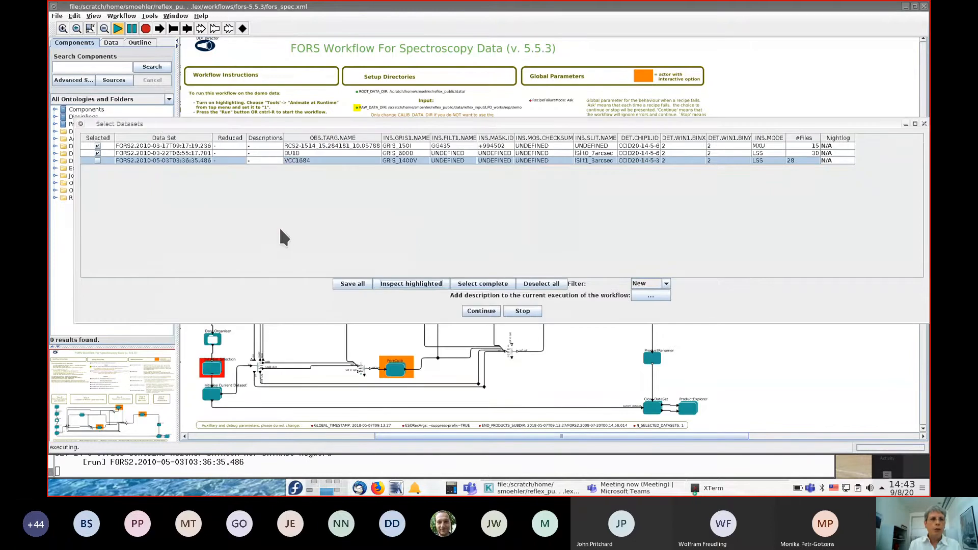
# Inspect the frame list of the BU1B dataset and close it
pyautogui.click(124, 153)
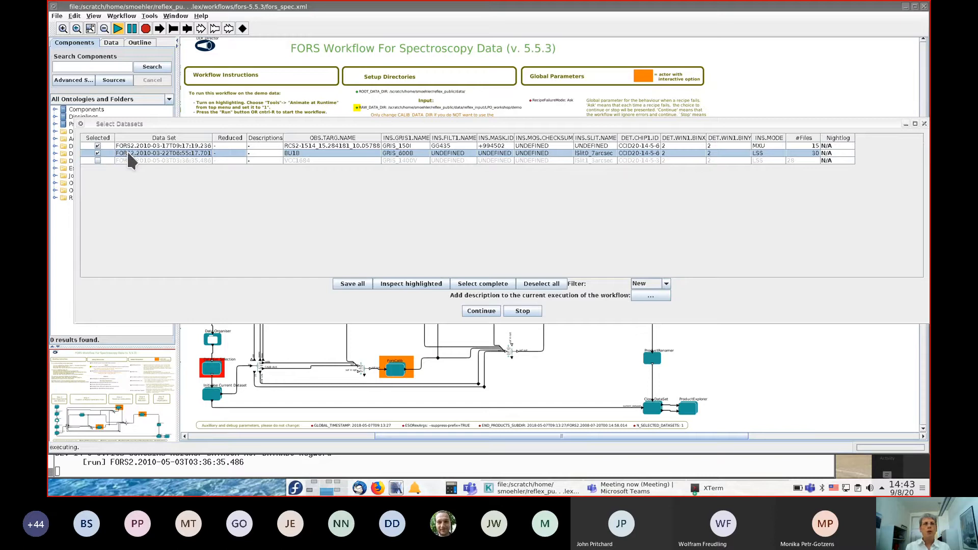
pyautogui.click(397, 285)
pyautogui.click(347, 395)
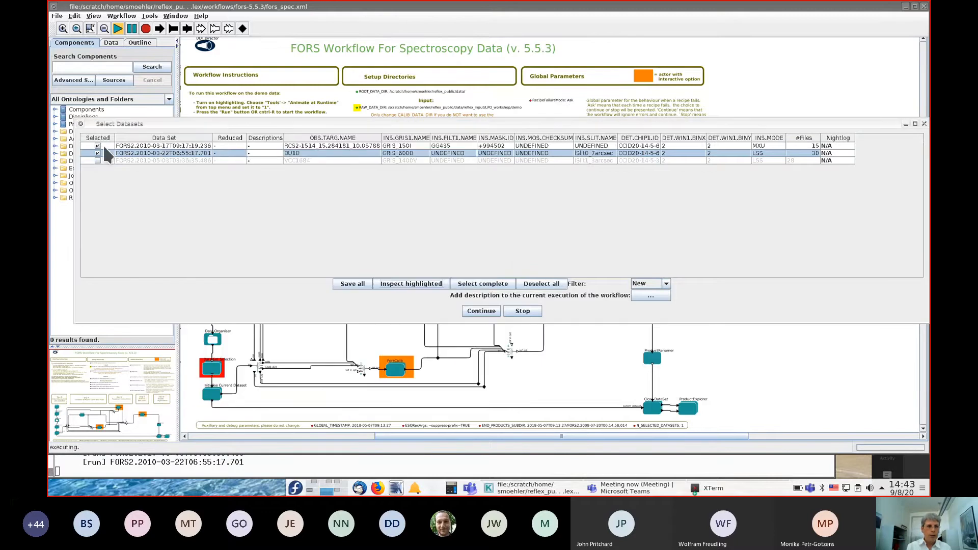
# Inspect the MXU dataset's frames, examining its CAL_MXU group, the LAMP_MXU file's header keywords and both BIAS groups
pyautogui.click(132, 146)
pyautogui.click(412, 284)
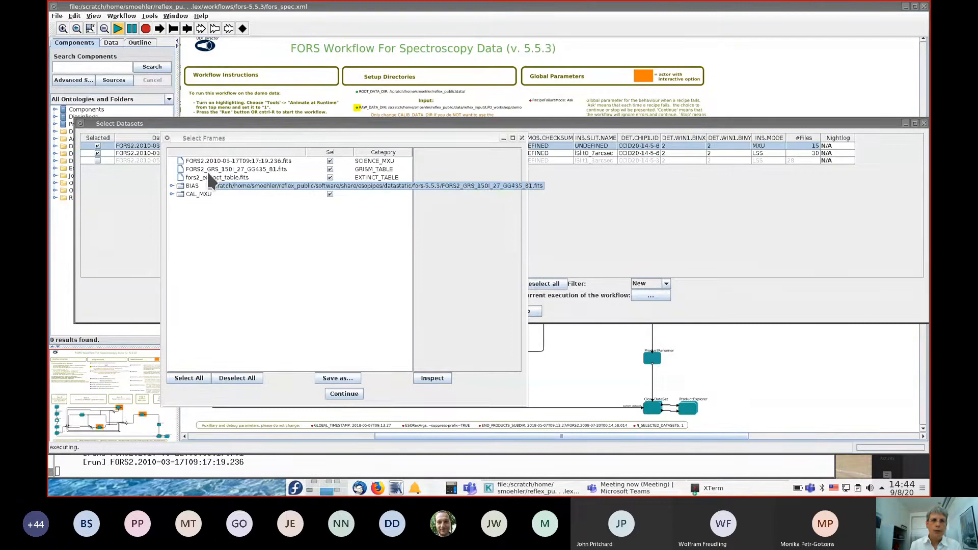
pyautogui.click(173, 194)
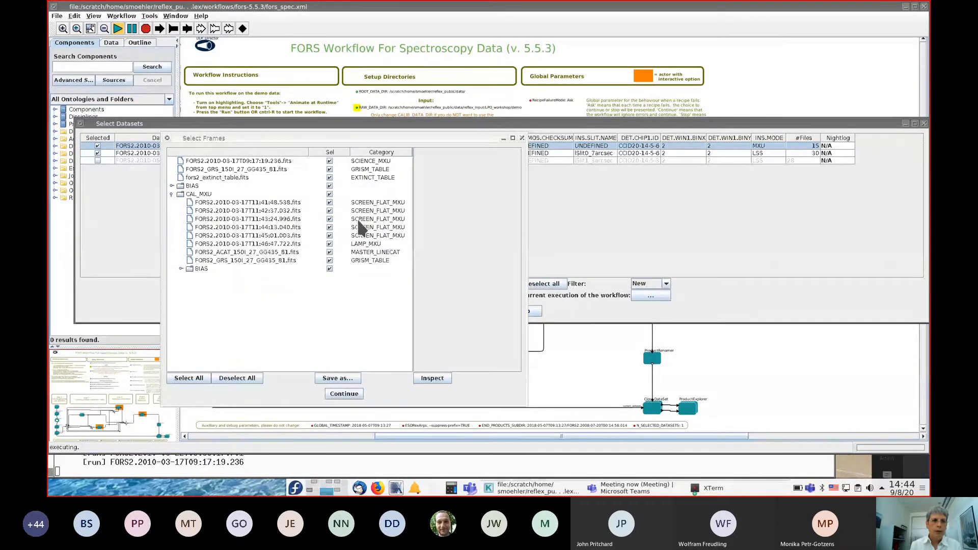
pyautogui.click(378, 246)
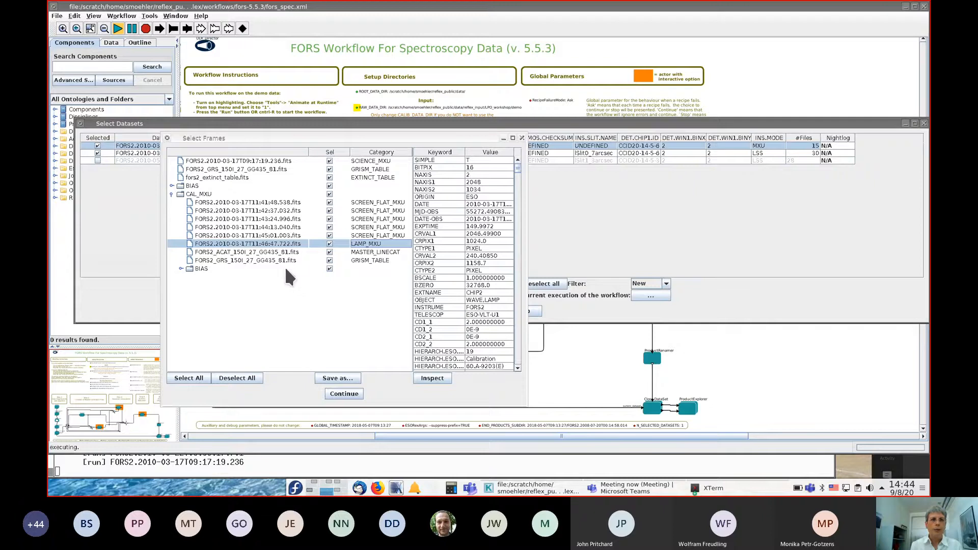
pyautogui.click(171, 185)
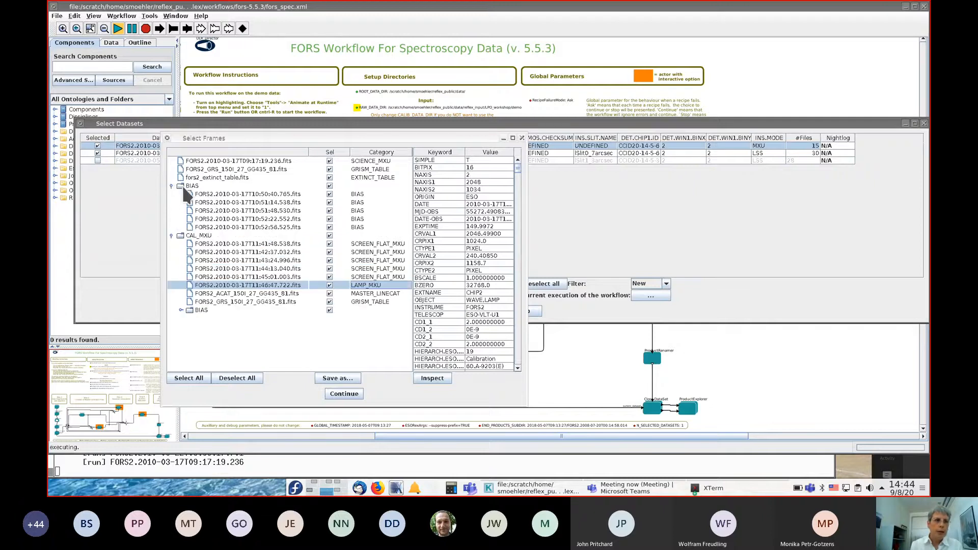
pyautogui.click(181, 309)
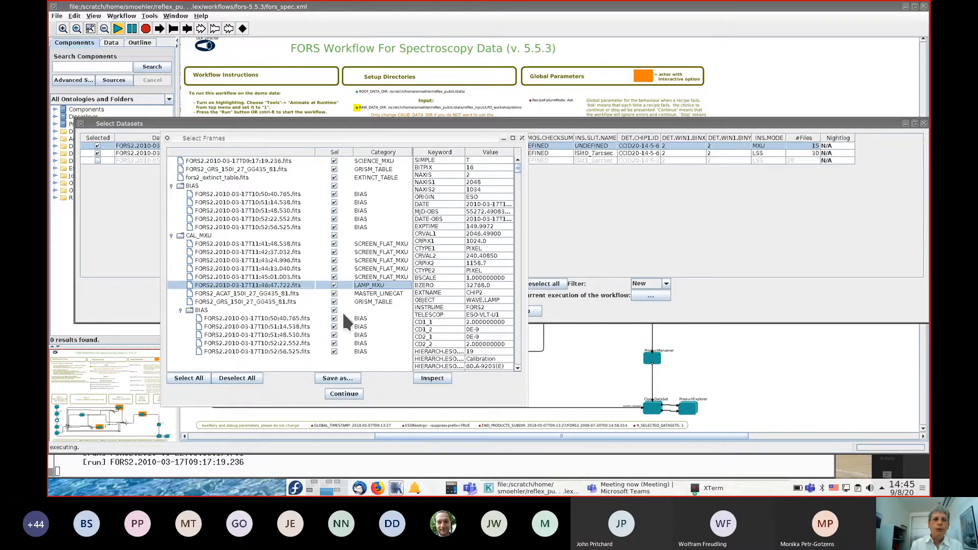
# Try excluding the 11:43:24.996 screen flat and both listings of the 10:51:48.530 bias, restore them, and widen the frames window
pyautogui.click(334, 260)
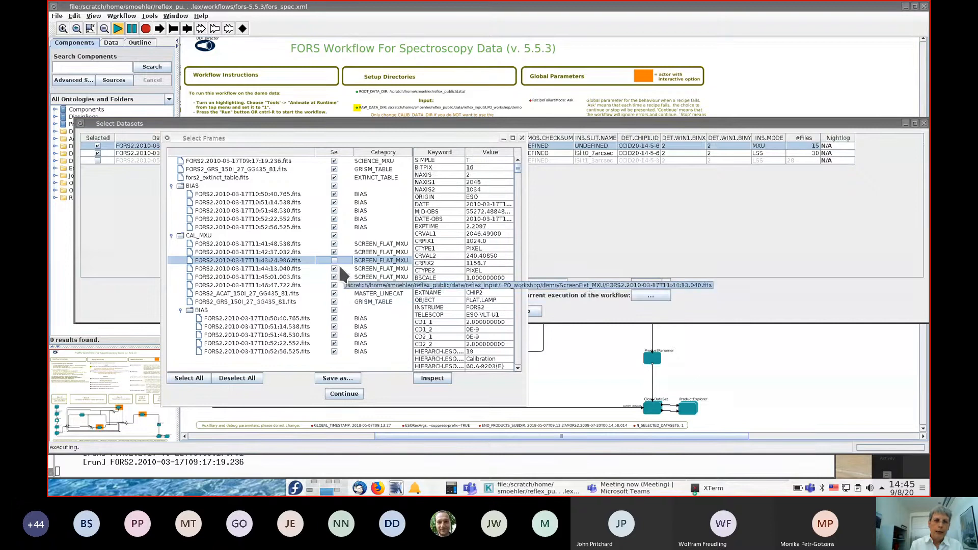
pyautogui.click(334, 210)
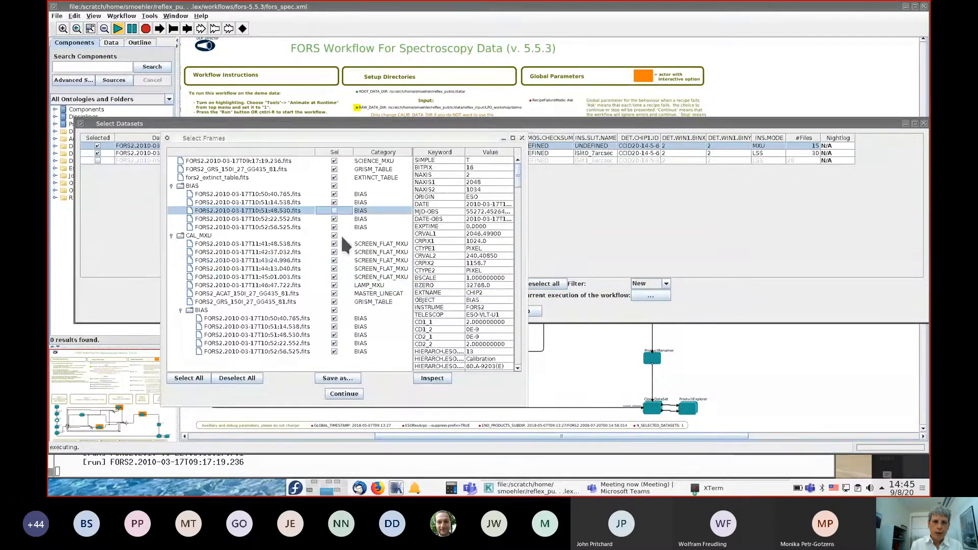
pyautogui.click(335, 335)
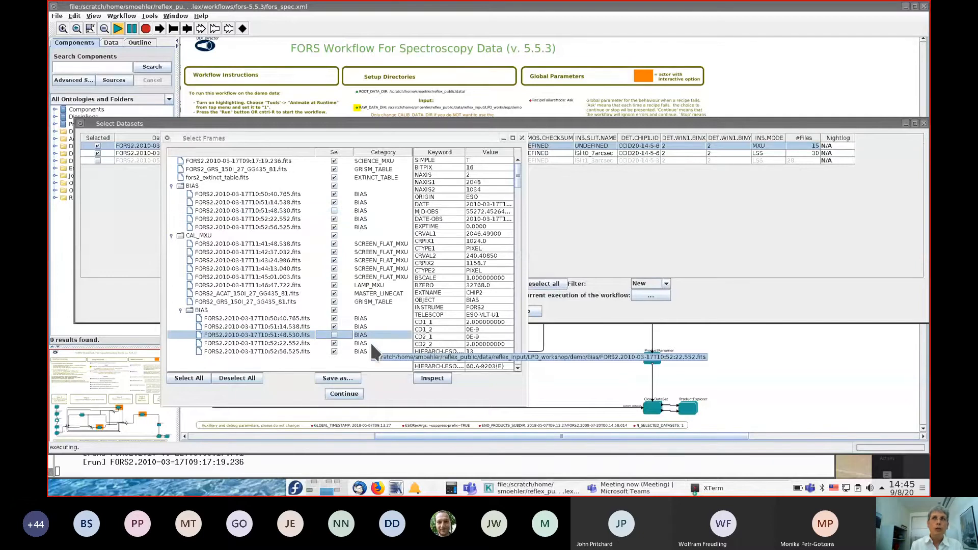
pyautogui.click(335, 335)
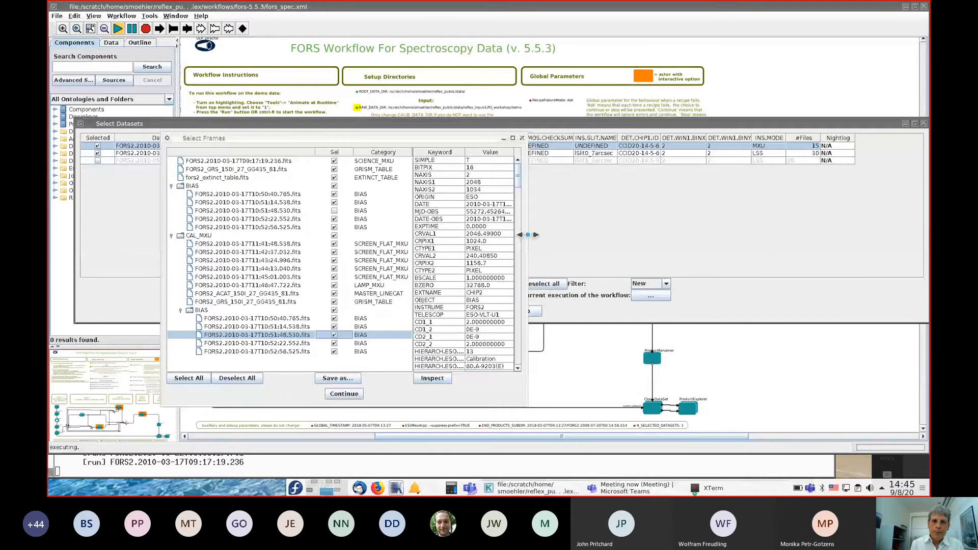
pyautogui.moveTo(525, 237); pyautogui.dragTo(654, 238)
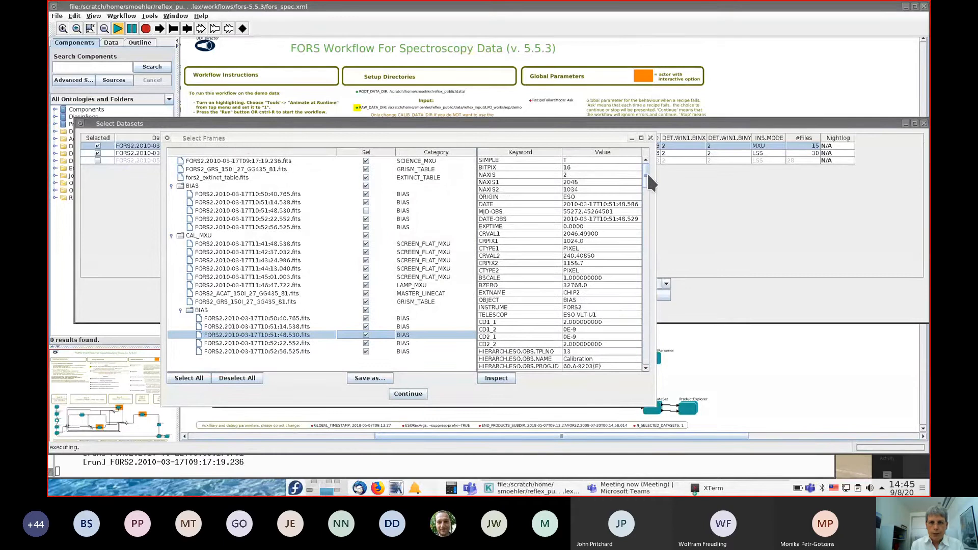
pyautogui.moveTo(647, 171)
pyautogui.mouseDown()
pyautogui.moveTo(655, 223)
pyautogui.moveTo(646, 299)
pyautogui.moveTo(663, 359)
pyautogui.moveTo(650, 157)
pyautogui.mouseUp()
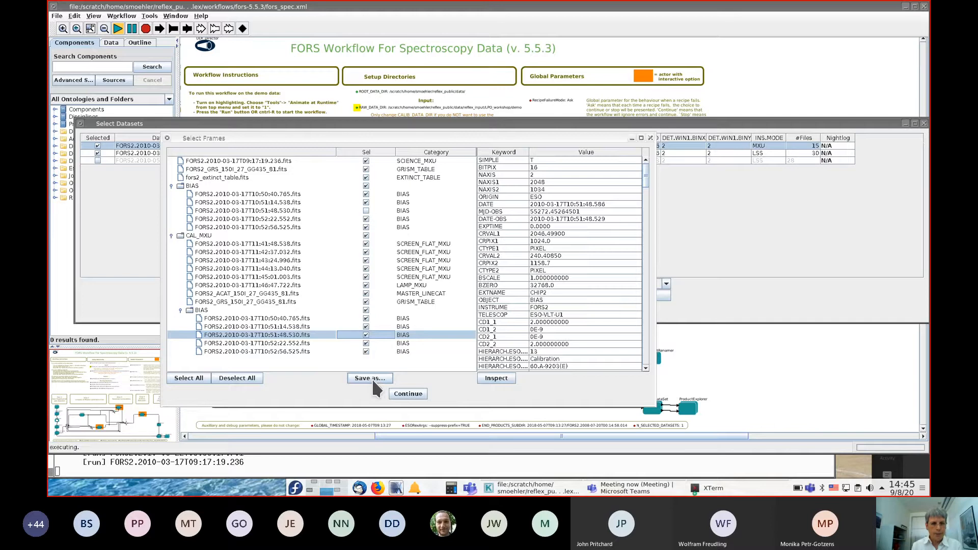
pyautogui.click(365, 209)
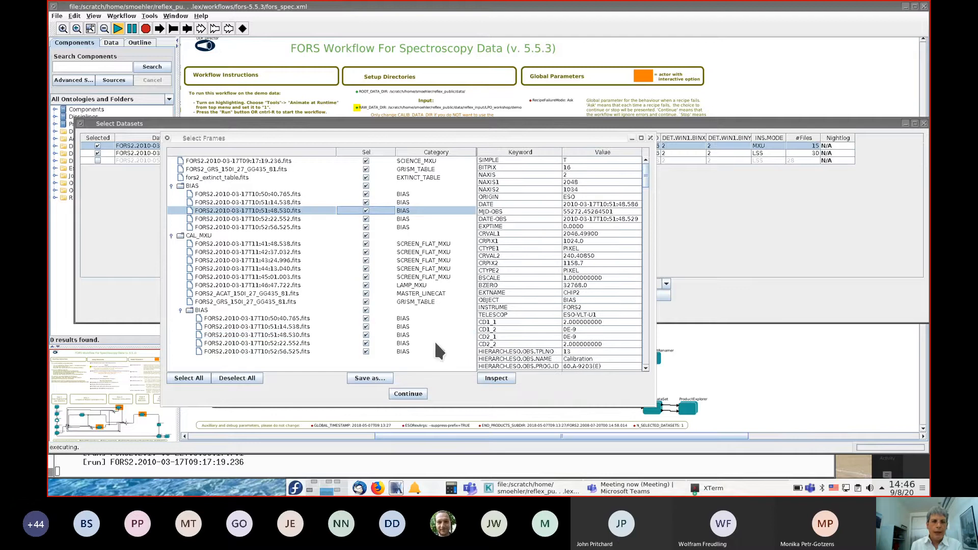
# Display the highlighted 10:51:48.530 bias frame in the Real-Time Display viewer and move the overlapping windows apart
pyautogui.click(497, 378)
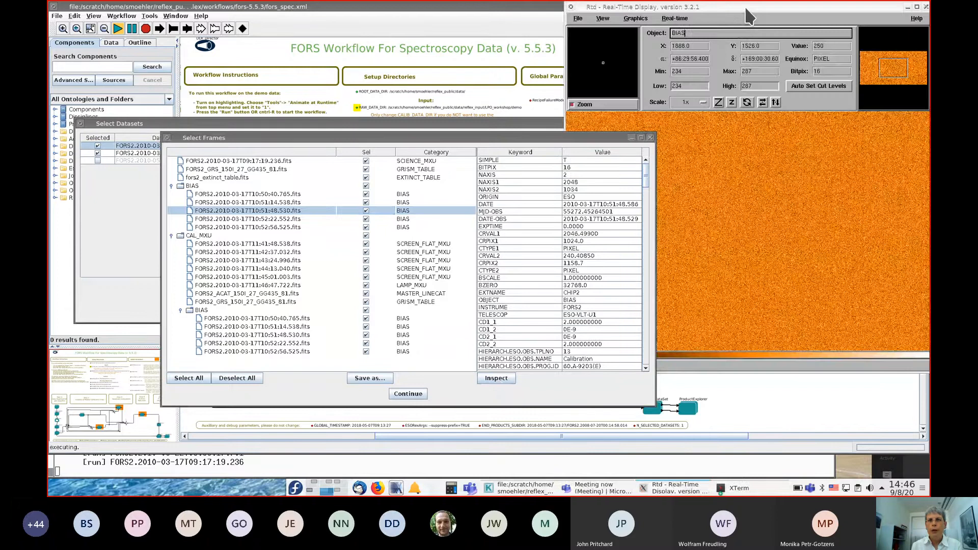
pyautogui.moveTo(748, 20); pyautogui.dragTo(667, 20)
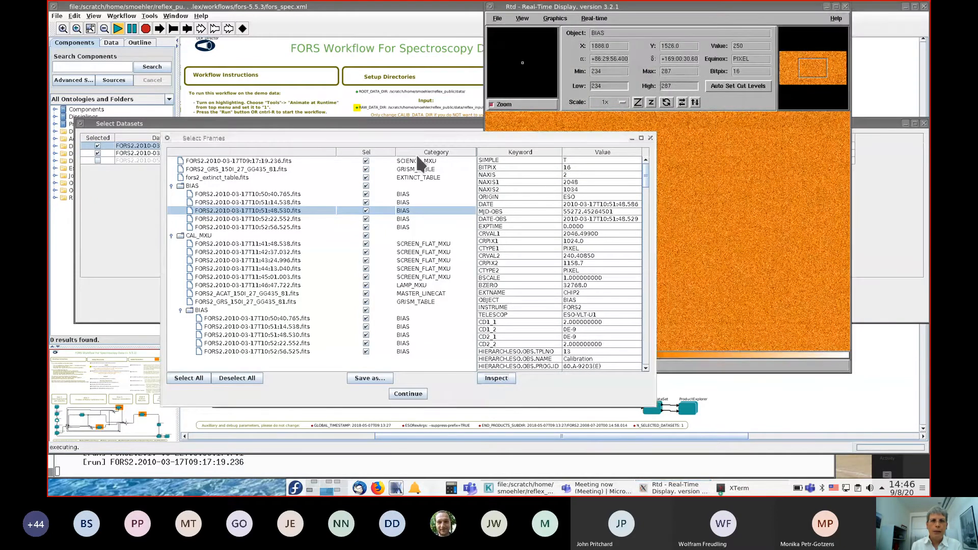
pyautogui.moveTo(437, 134); pyautogui.dragTo(177, 127)
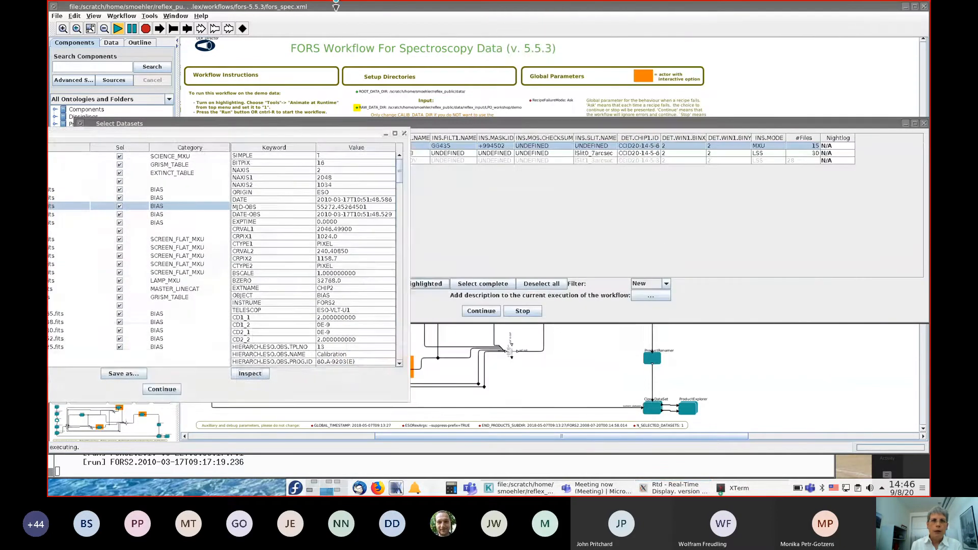
# Auto-set the cut levels of the bias frame in the Real-Time Display viewer, then close the viewer and the MXU dataset's frame list
pyautogui.moveTo(341, 7); pyautogui.dragTo(452, 74)
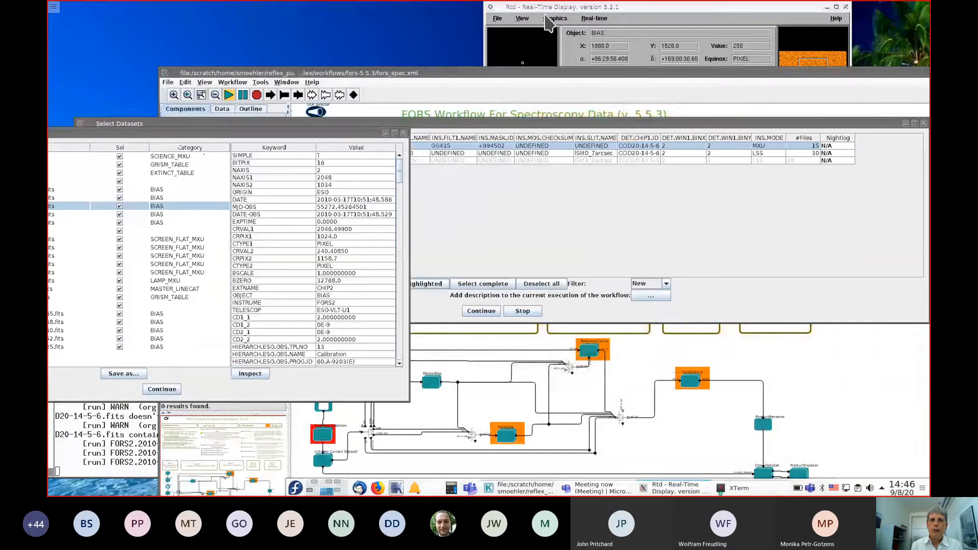
pyautogui.click(552, 6)
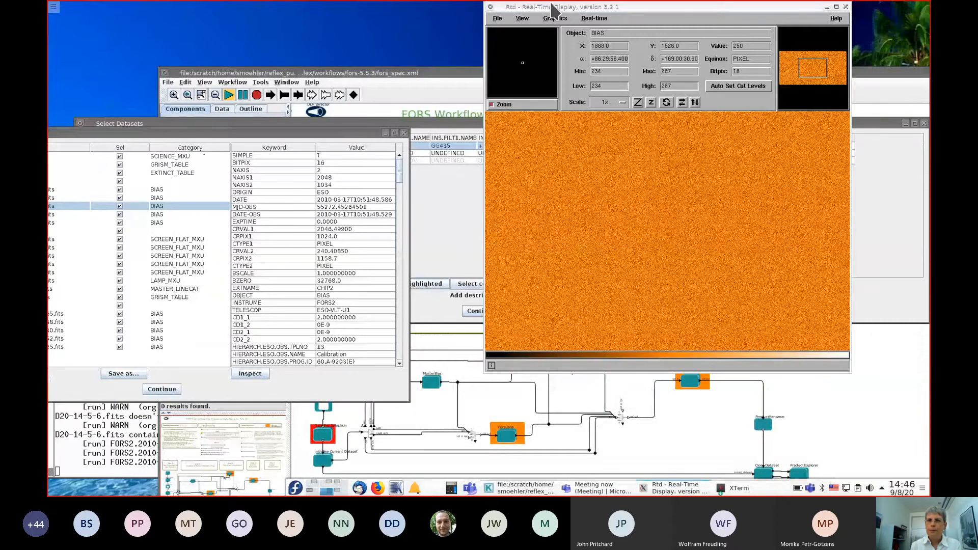
pyautogui.click(725, 84)
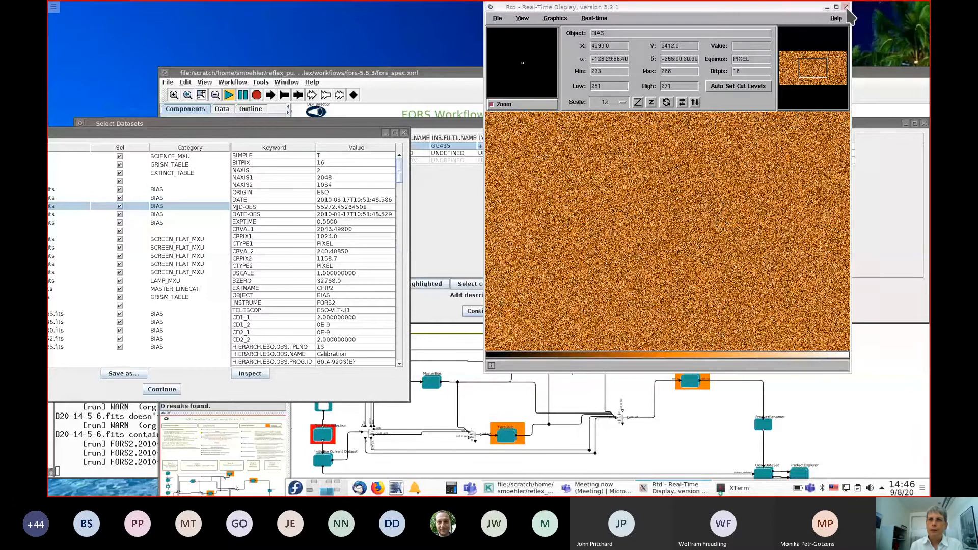
pyautogui.click(846, 7)
pyautogui.moveTo(215, 130); pyautogui.dragTo(526, 61)
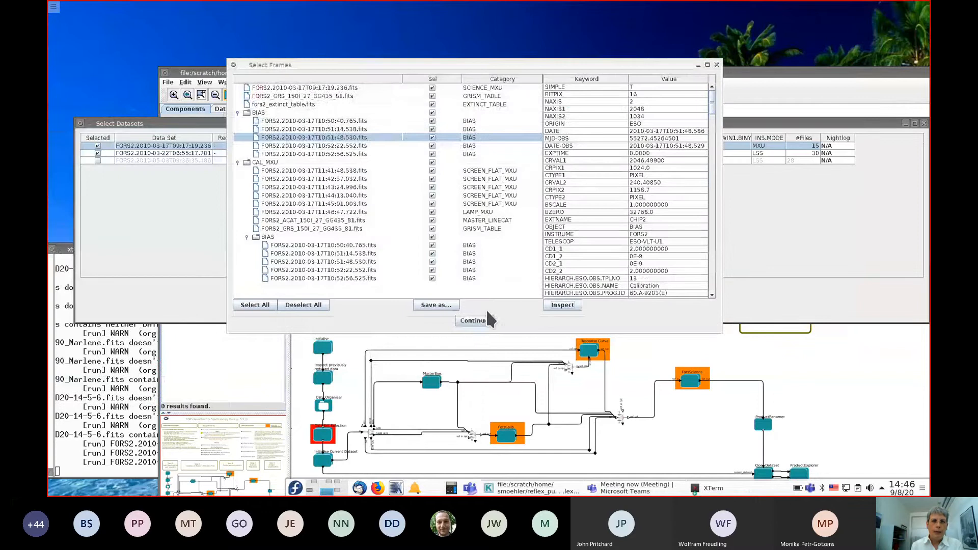
pyautogui.click(474, 320)
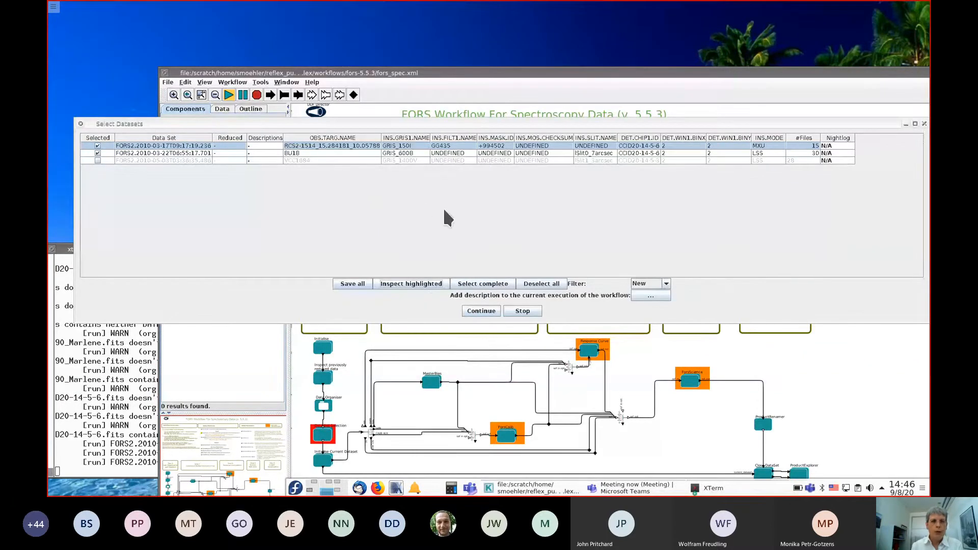
# Inspect the BU1B dataset's frames, expanding its BIAS, CAL_LSS and STD_MOS groups and the BIAS and CAL_STDS subgroups of STD_MOS
pyautogui.click(184, 153)
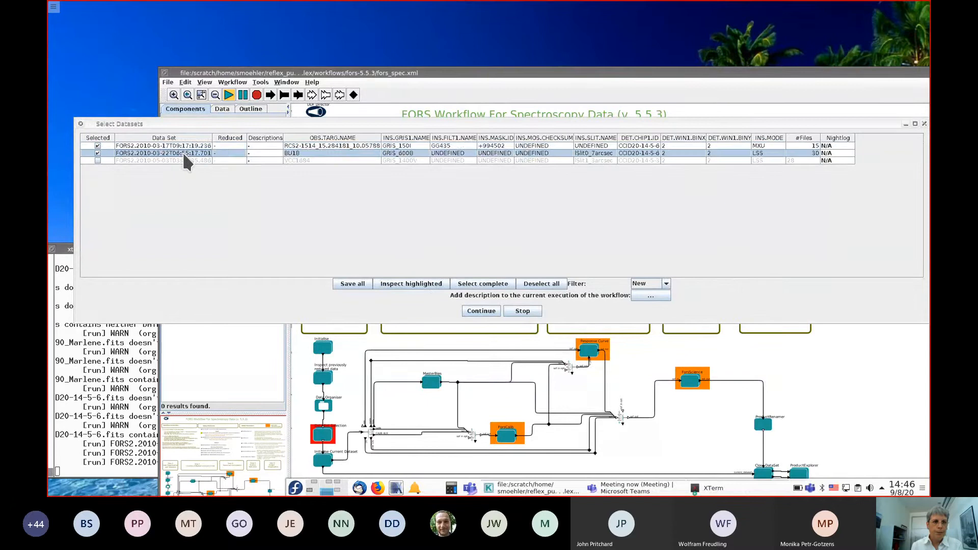
pyautogui.click(412, 282)
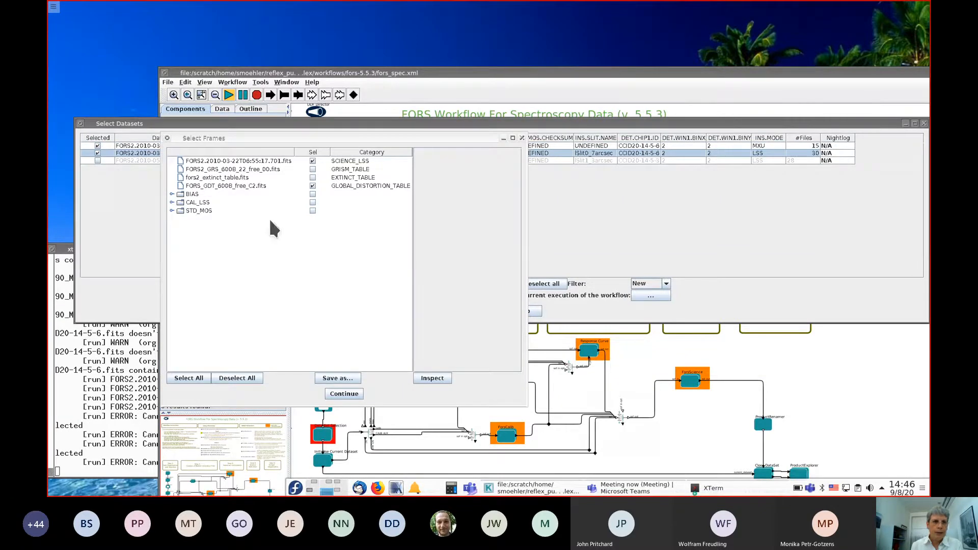
pyautogui.click(172, 194)
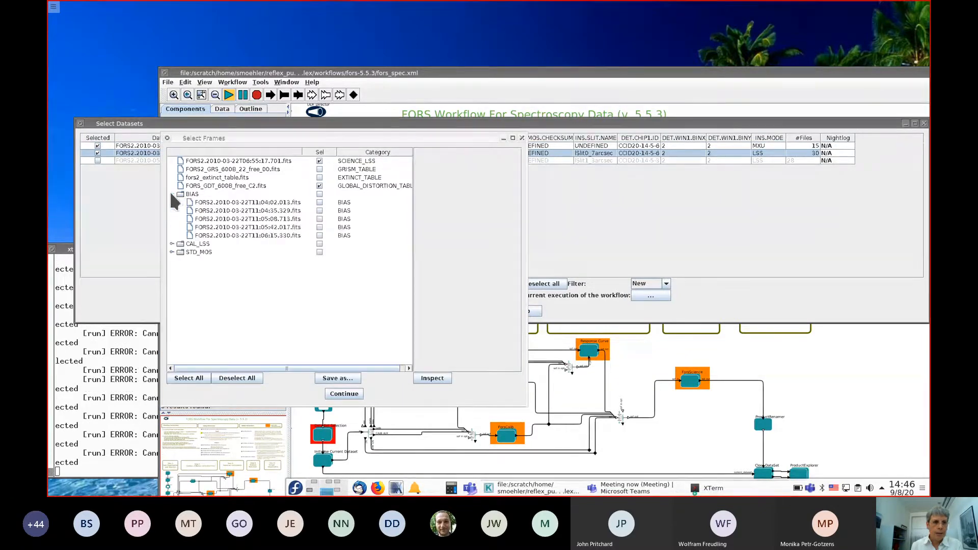
pyautogui.click(172, 244)
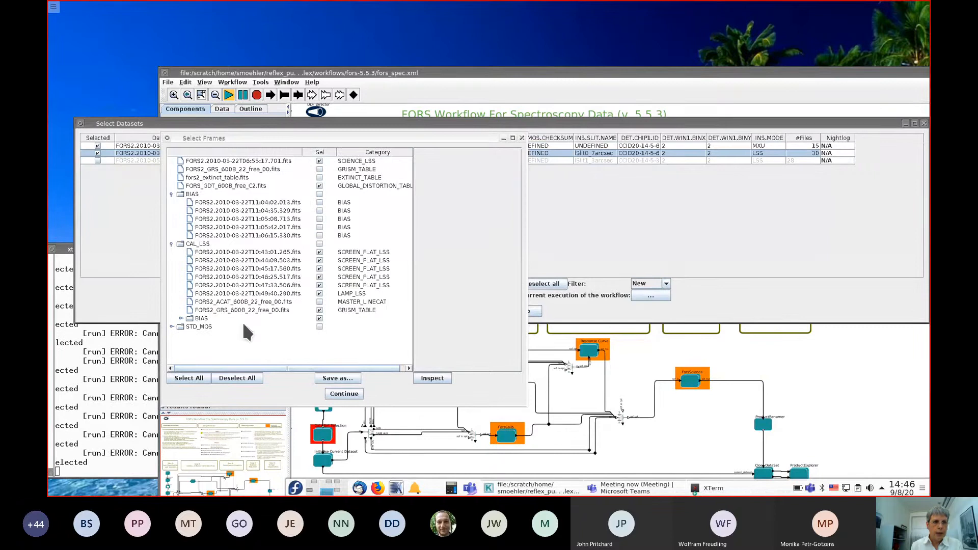
pyautogui.click(171, 327)
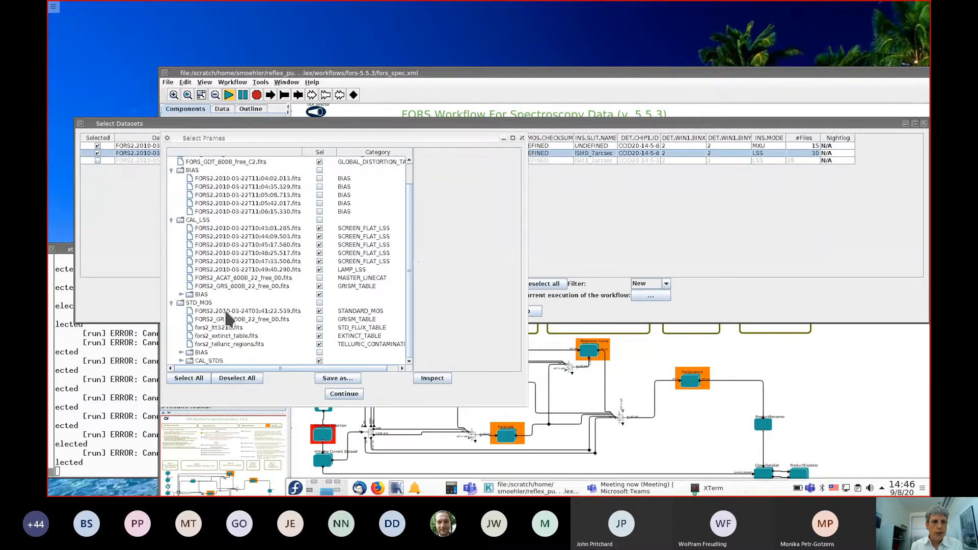
pyautogui.click(181, 351)
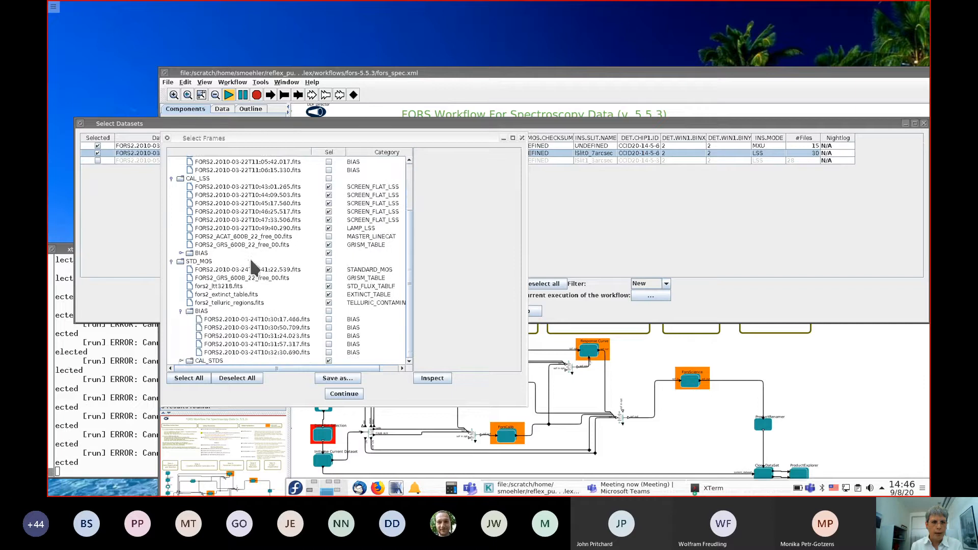
pyautogui.click(180, 360)
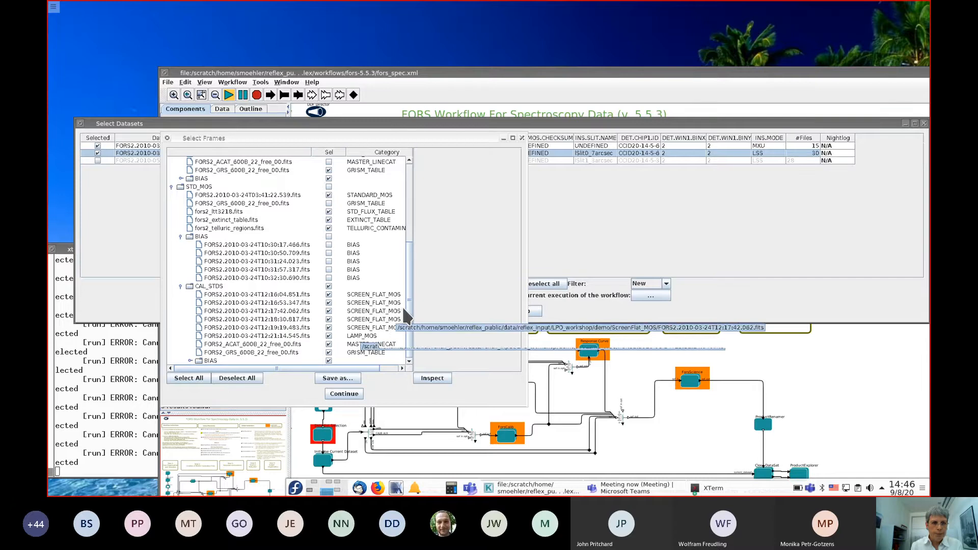
# Enlarge the frames window and review which BU1B frames are selected across the bias, CAL_LSS and STD_MOS groups
pyautogui.moveTo(408, 302); pyautogui.dragTo(410, 240)
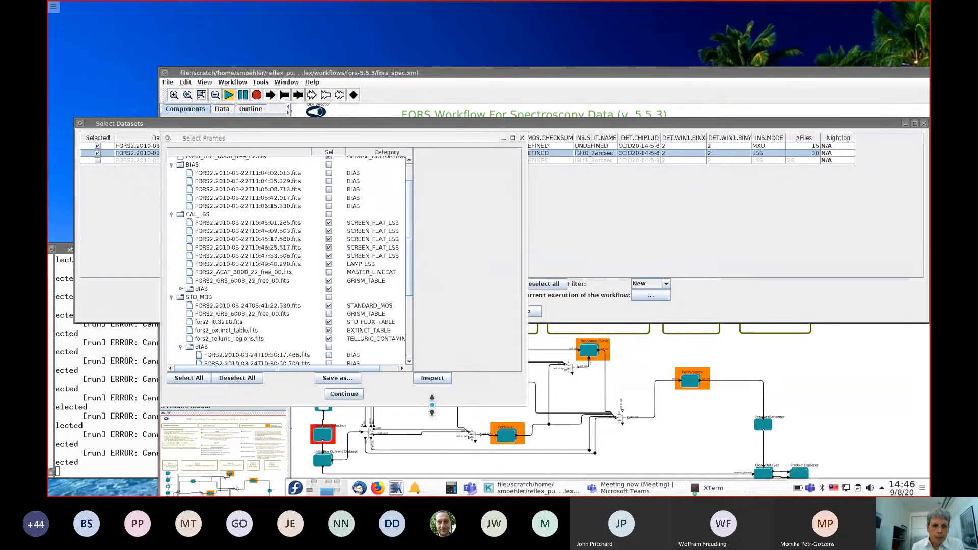
pyautogui.moveTo(432, 405); pyautogui.dragTo(433, 470)
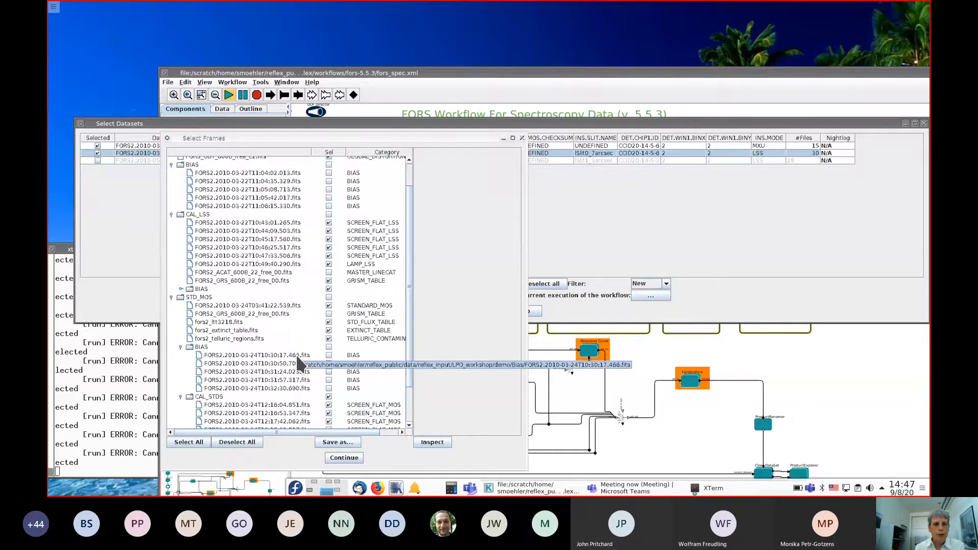
pyautogui.scroll(-1, 408, 342)
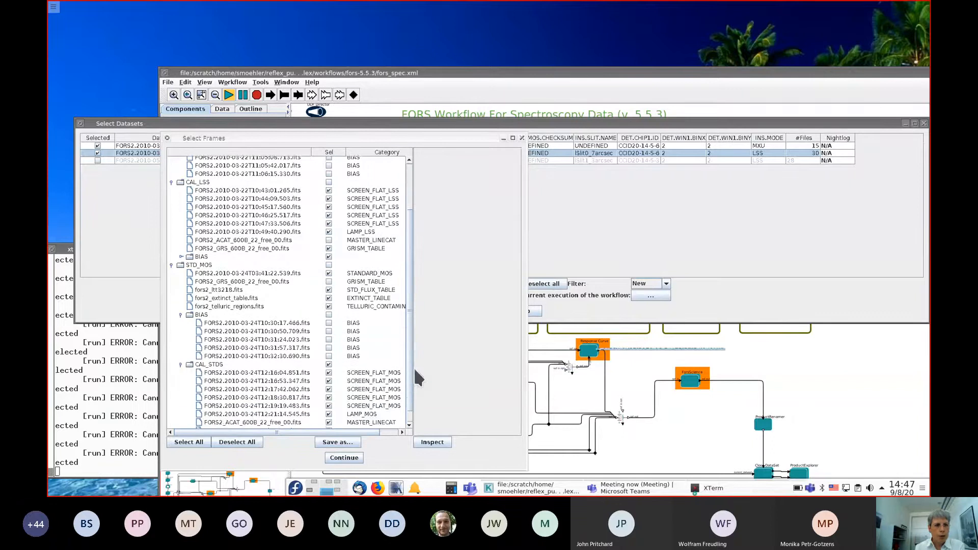
pyautogui.scroll(-2, 413, 377)
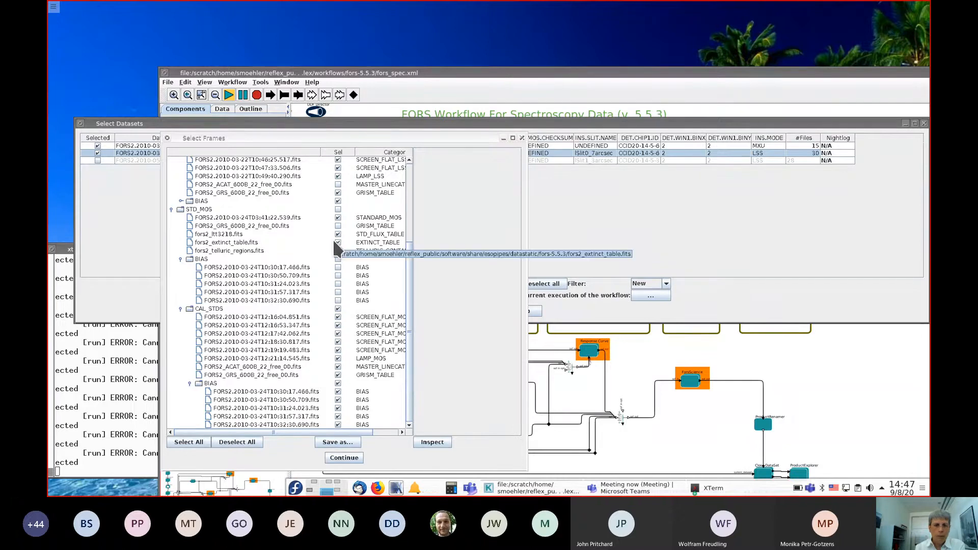
pyautogui.moveTo(406, 250); pyautogui.dragTo(417, 165)
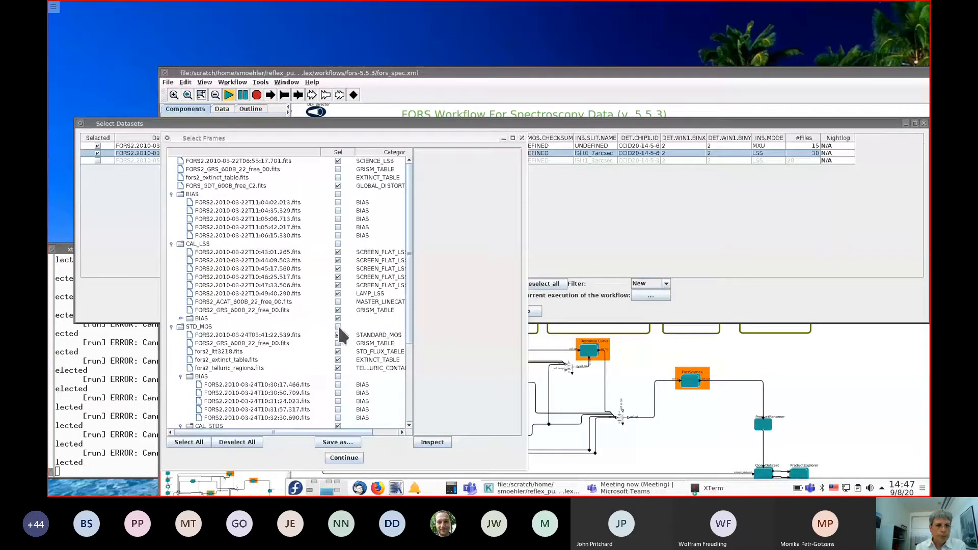
# Collapse the STD_MOS group, select all frames of the BU1B dataset and accept the frame selection
pyautogui.click(171, 327)
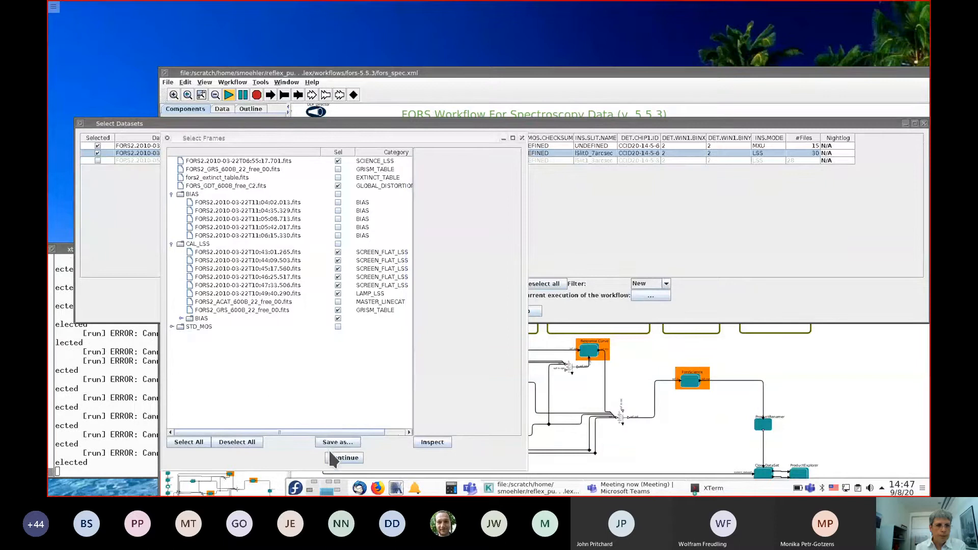
pyautogui.click(194, 441)
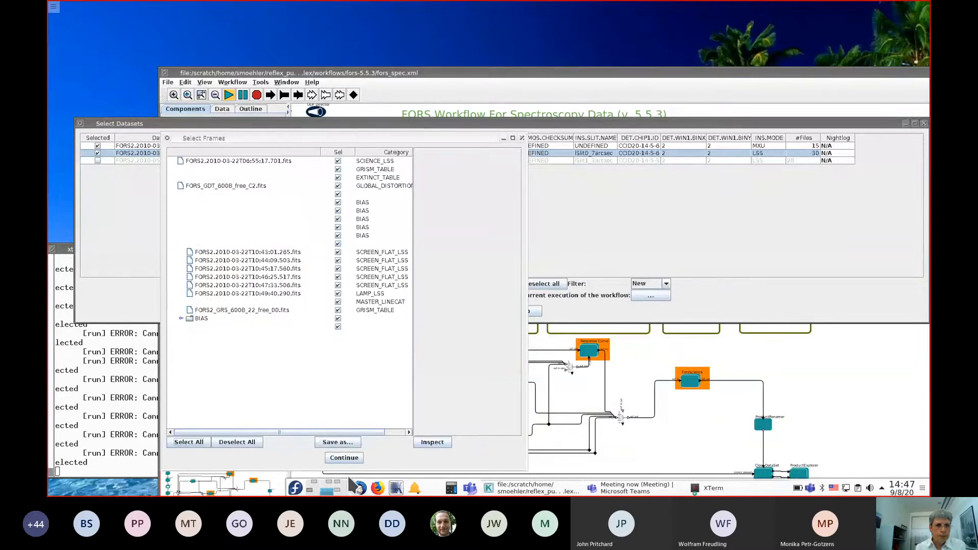
pyautogui.click(344, 457)
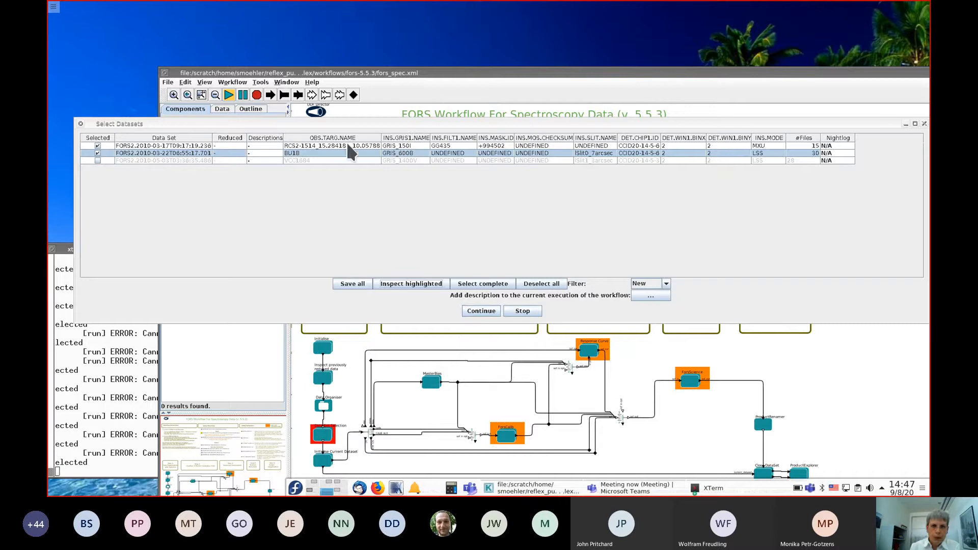
# Add the description "Default" to the current workflow execution and continue with the selected datasets
pyautogui.click(651, 296)
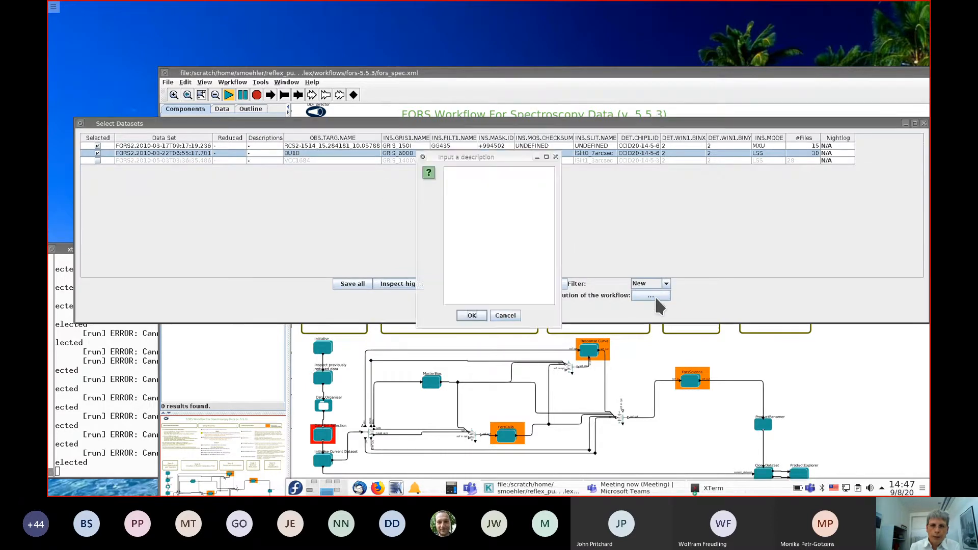
pyautogui.write('Default')
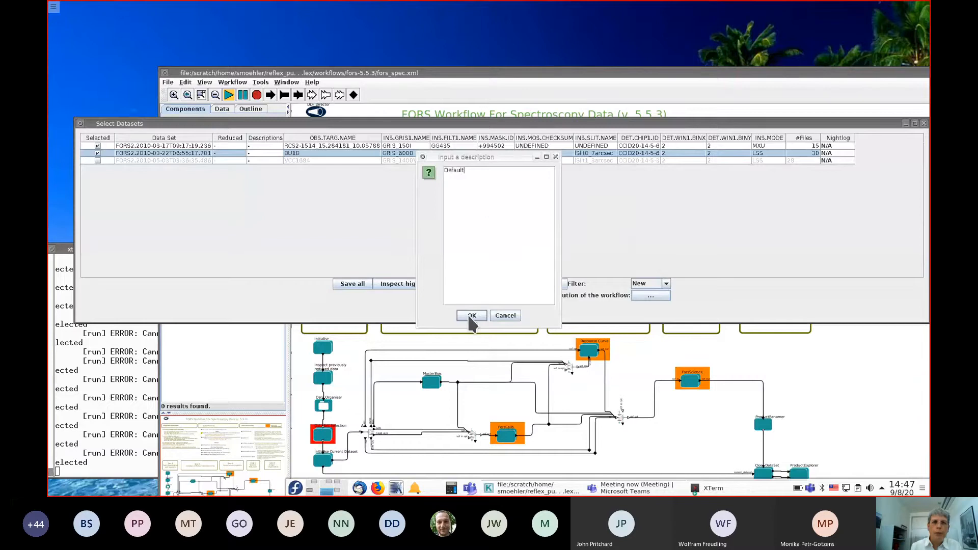
pyautogui.click(481, 316)
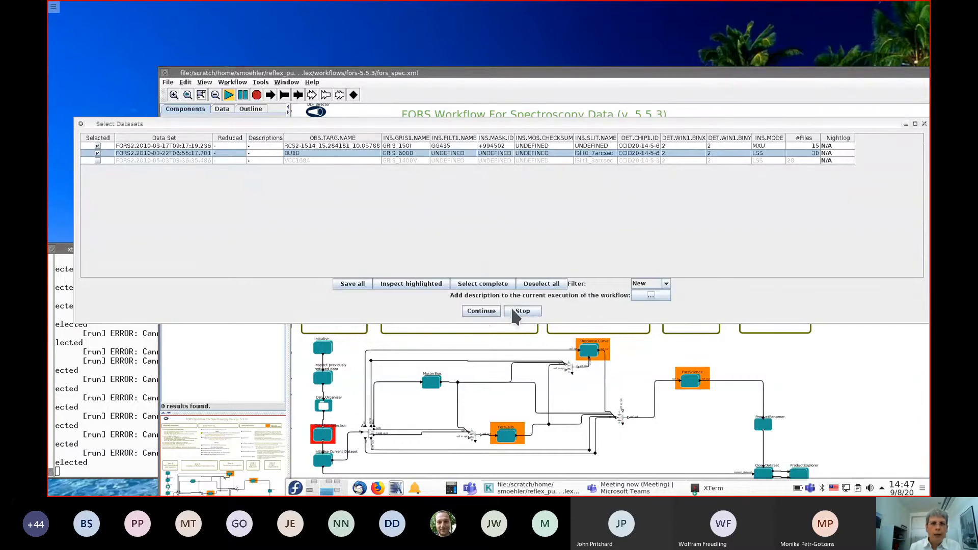
pyautogui.click(484, 309)
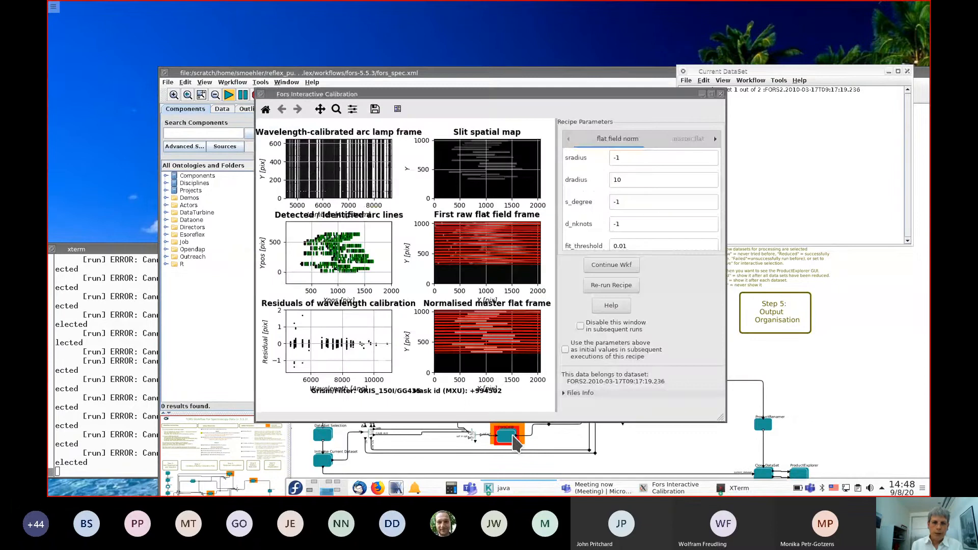
# Maximize the Fors Interactive Calibration window and read the explanations of the arc lamp frame and the detected arc lines plots
pyautogui.click(712, 93)
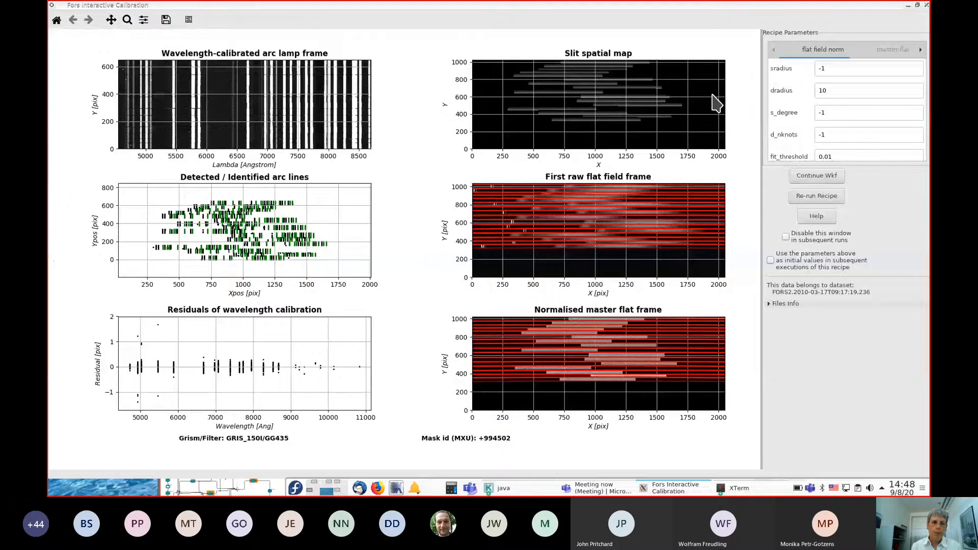
pyautogui.moveTo(355, 107)
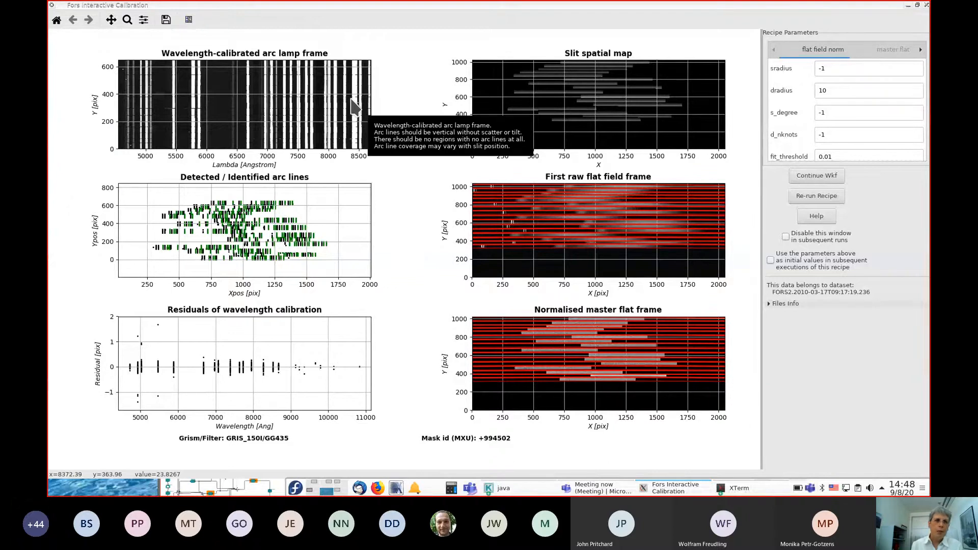
pyautogui.moveTo(301, 224)
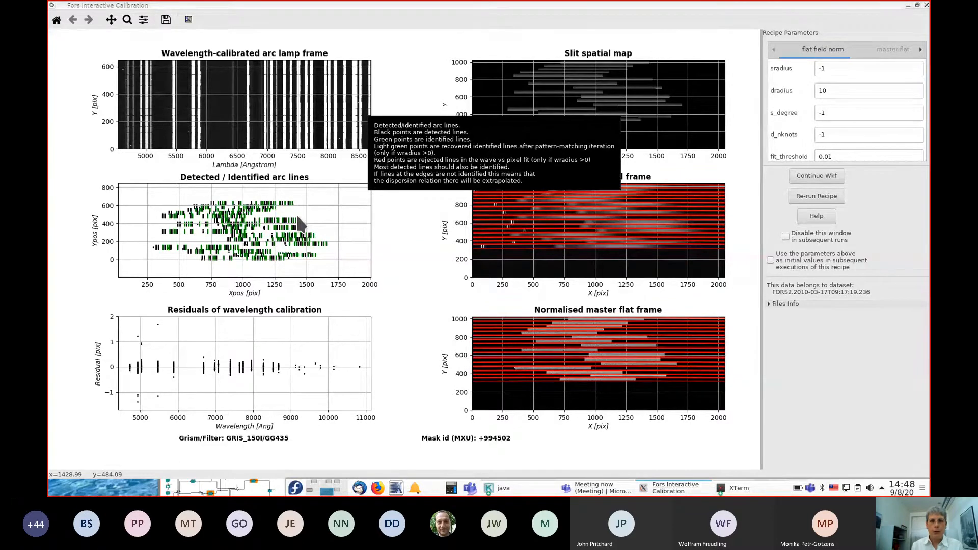
pyautogui.moveTo(283, 323)
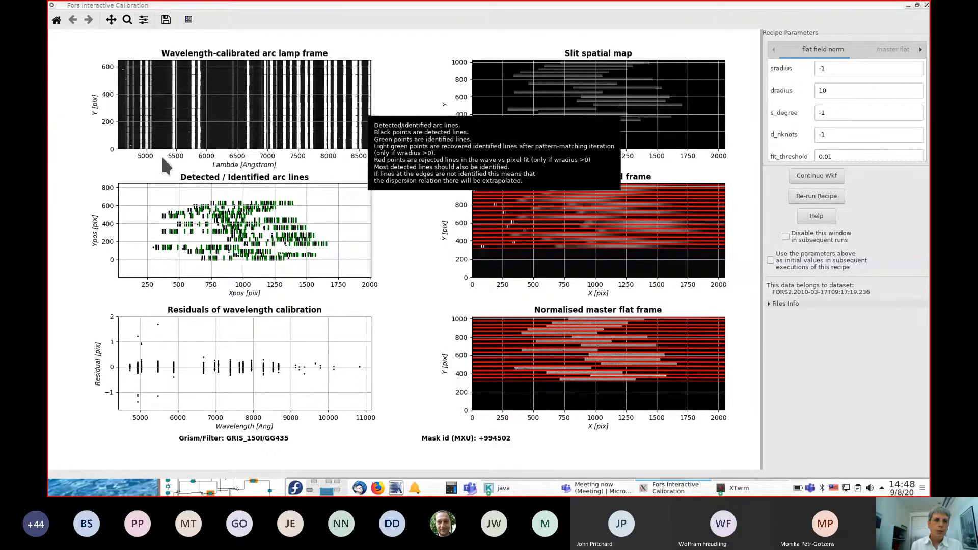
# Zoom the wavelength calibration residuals plot in closely around zero and enlarge the central part of the normalised master flat
pyautogui.click(132, 19)
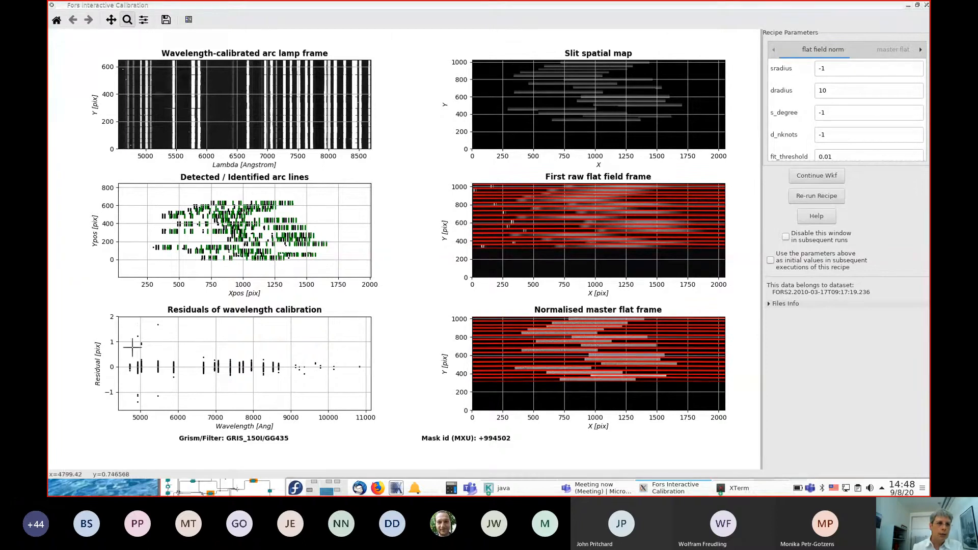
pyautogui.moveTo(125, 352); pyautogui.dragTo(367, 378)
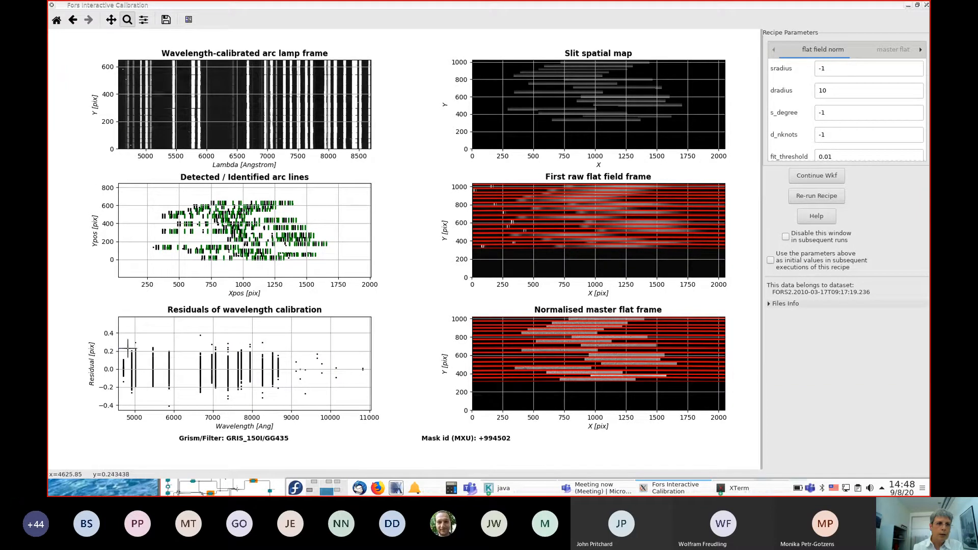
pyautogui.moveTo(120, 347); pyautogui.dragTo(342, 391)
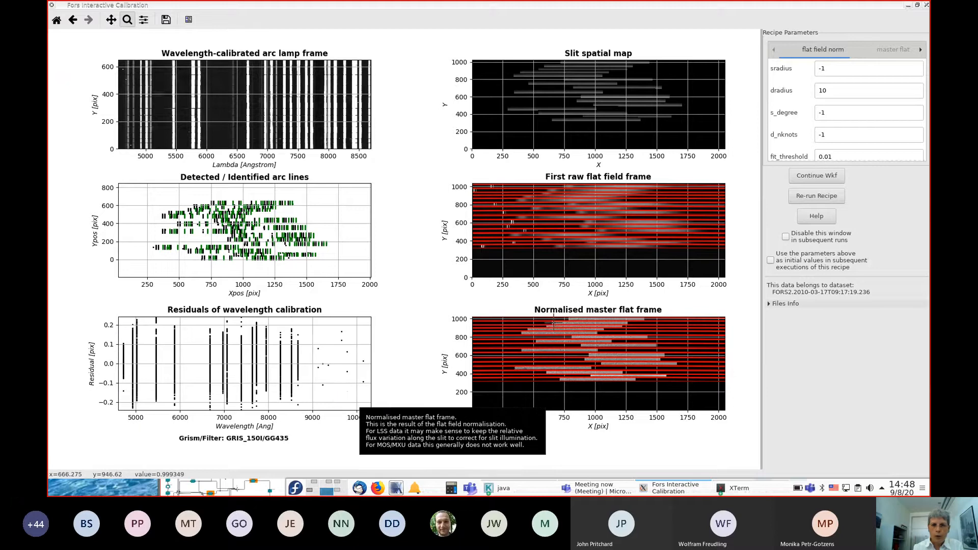
pyautogui.moveTo(554, 323); pyautogui.dragTo(618, 385)
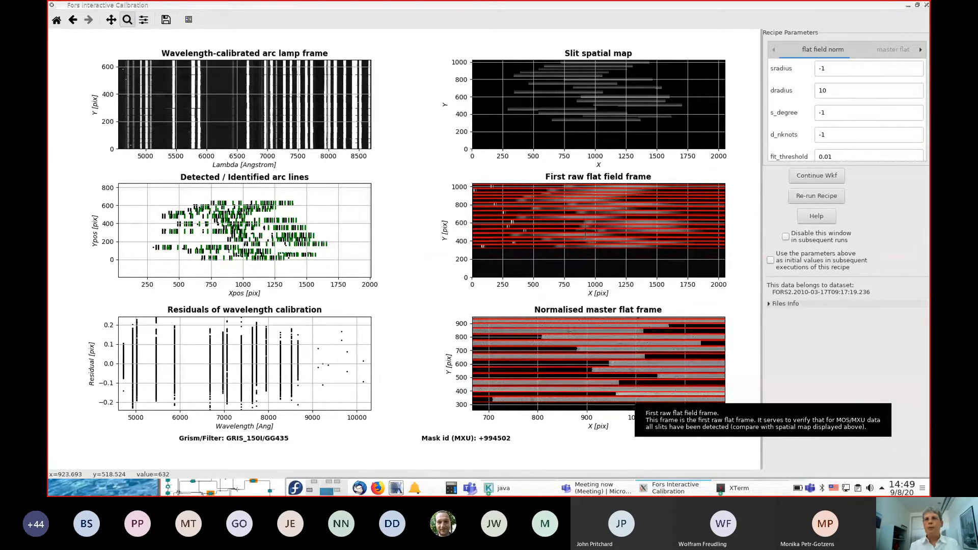
# Try re-running the calibration recipe with the wavelength calibration parameter peakdetection set to 20
pyautogui.click(919, 50)
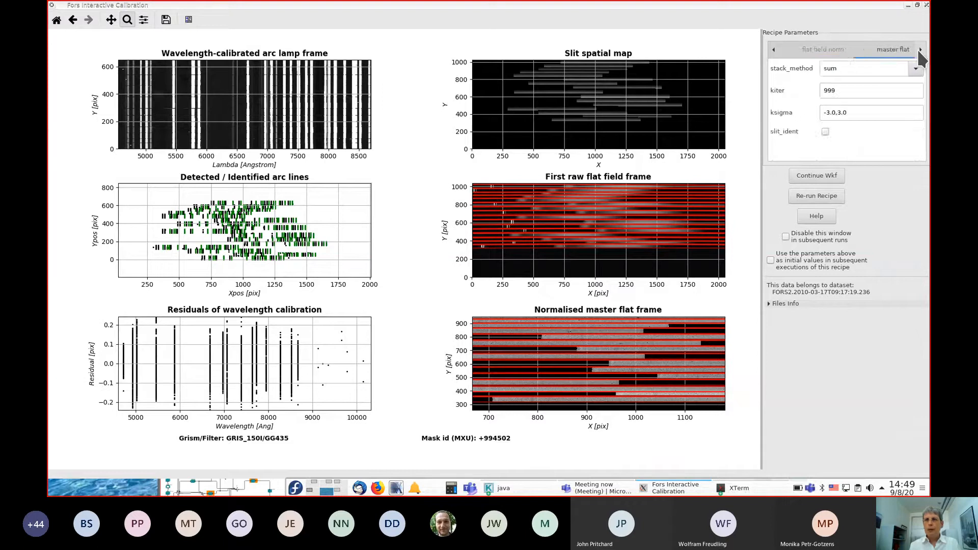
pyautogui.click(919, 49)
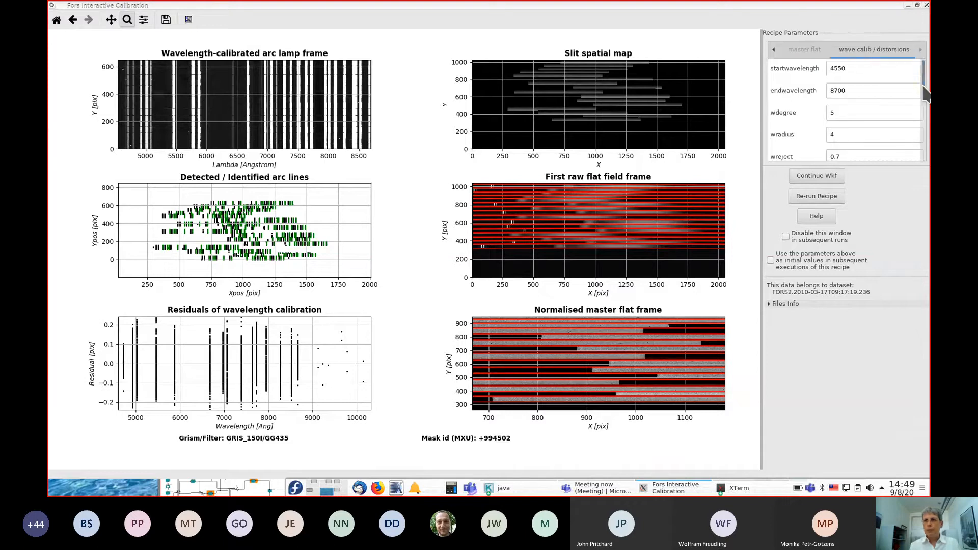
pyautogui.moveTo(924, 91); pyautogui.dragTo(929, 134)
pyautogui.click(838, 137)
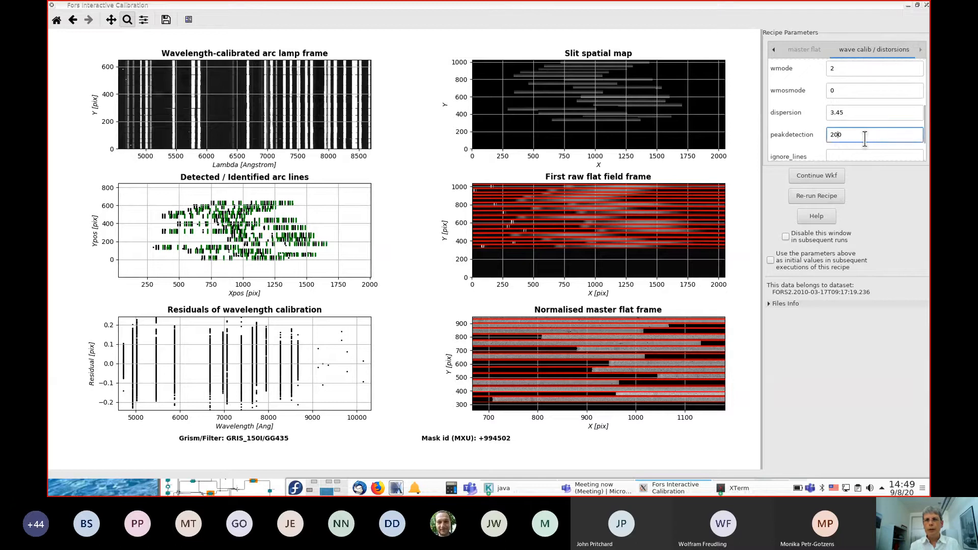
pyautogui.press('BackSpace')
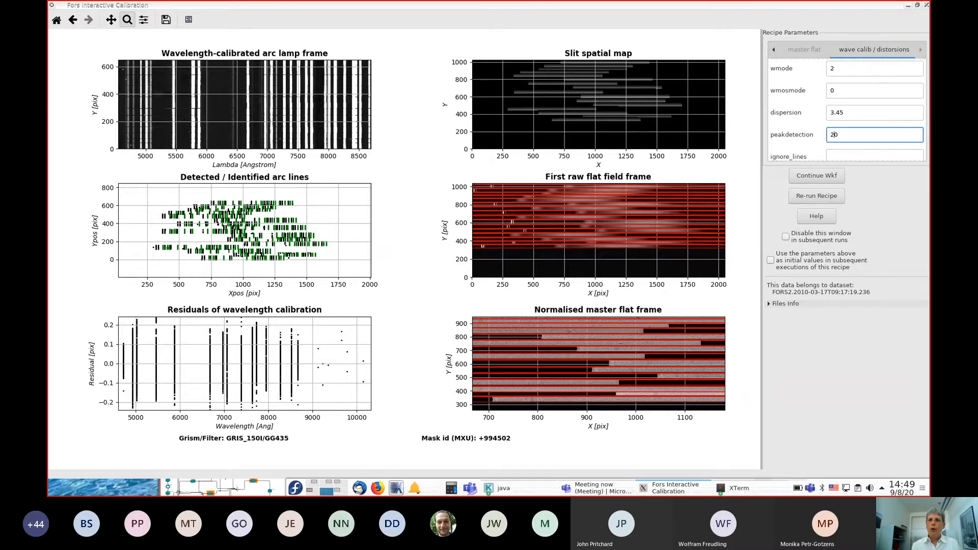
pyautogui.click(812, 190)
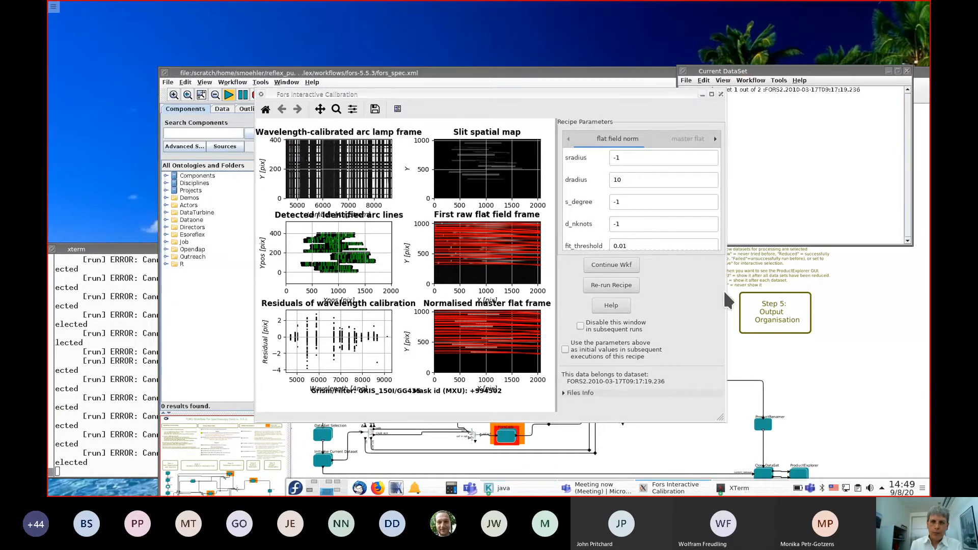
# Widen the Fors Interactive Calibration window and set the wavelength calibration parameter peakdetection back to 200
pyautogui.moveTo(727, 293); pyautogui.dragTo(822, 295)
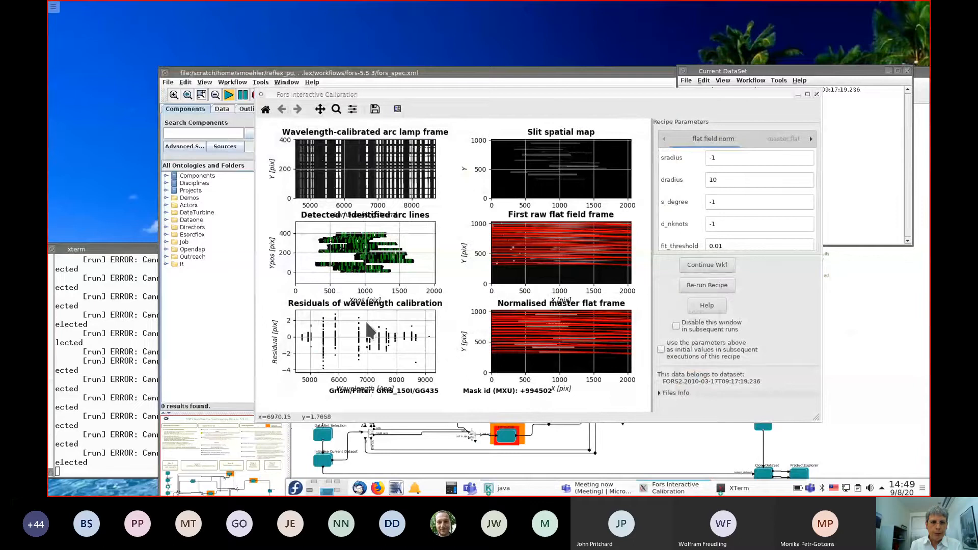
pyautogui.click(809, 139)
pyautogui.click(810, 138)
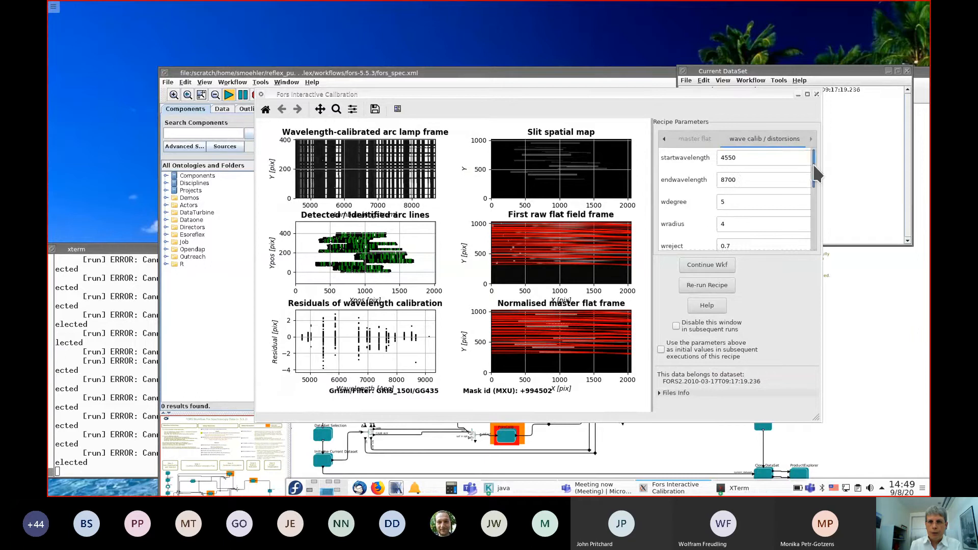
pyautogui.moveTo(813, 166); pyautogui.dragTo(812, 213)
pyautogui.click(761, 223)
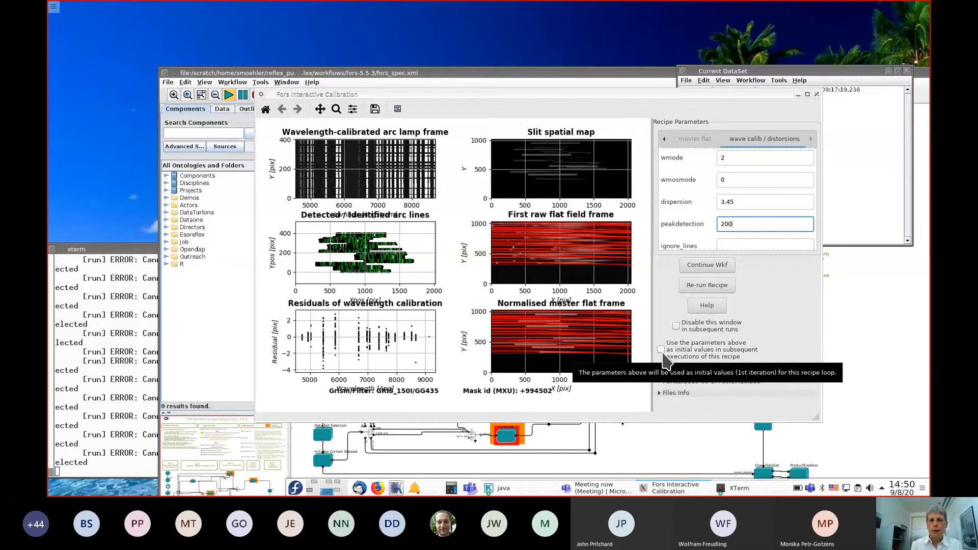
# Expand the files info, enlarge the window and its parameter area, and look through the list of input file categories and names
pyautogui.click(659, 393)
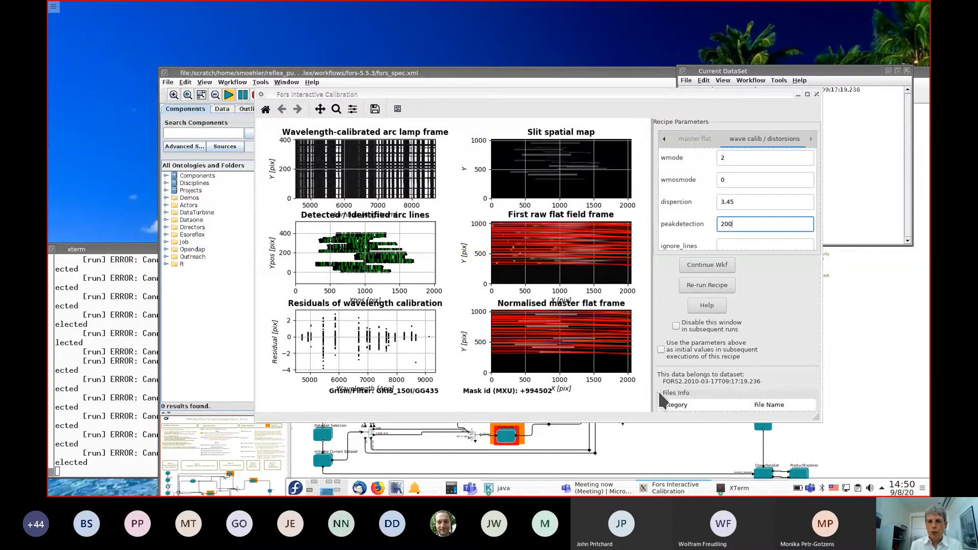
pyautogui.click(807, 94)
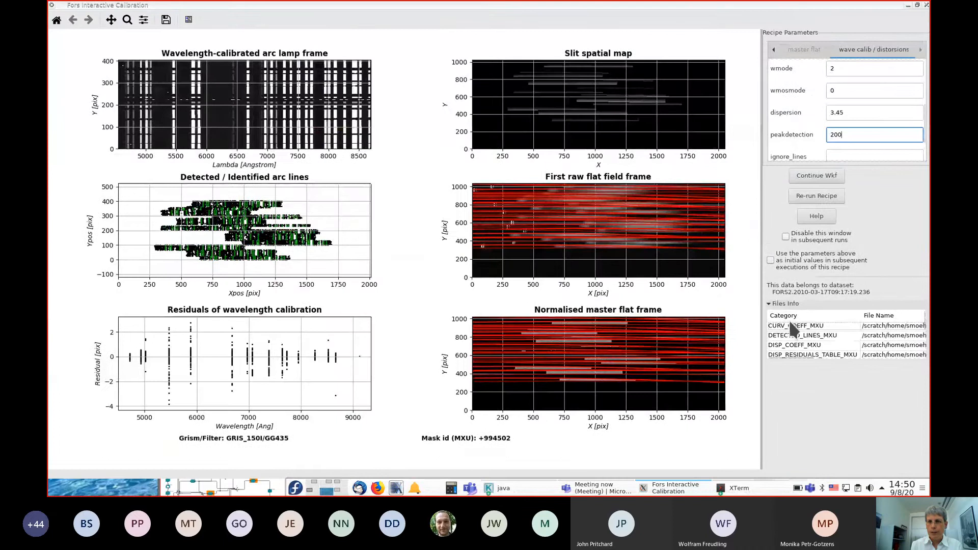
pyautogui.moveTo(762, 247); pyautogui.dragTo(709, 253)
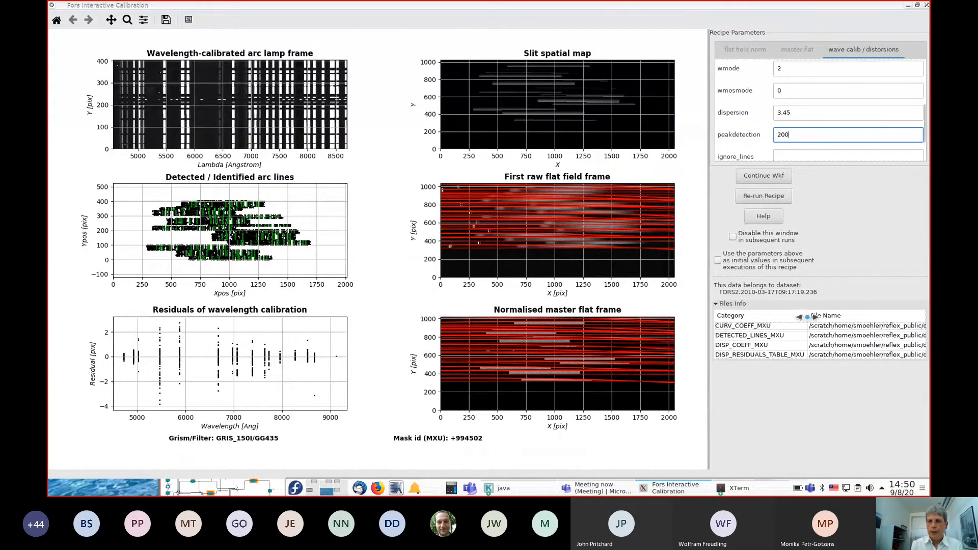
pyautogui.moveTo(786, 329)
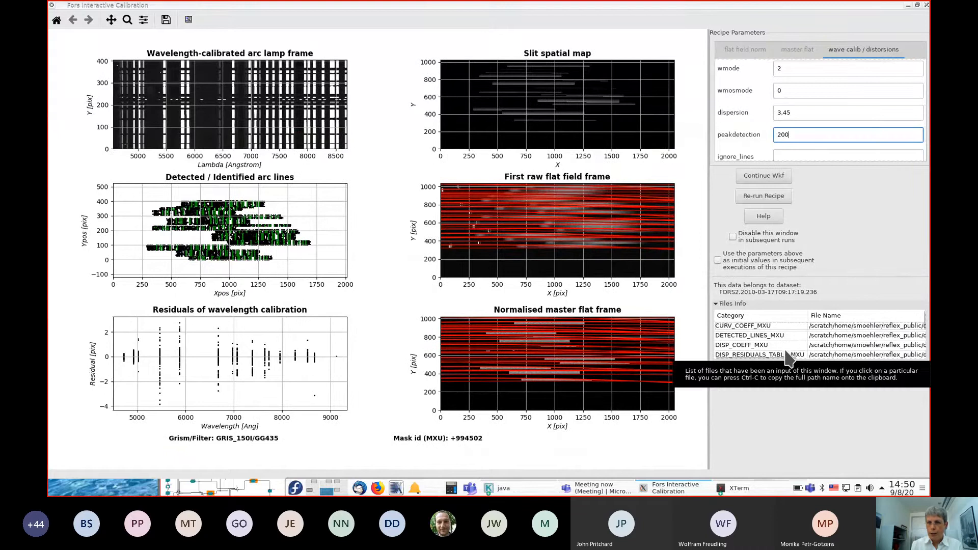
pyautogui.scroll(-3, 808, 325)
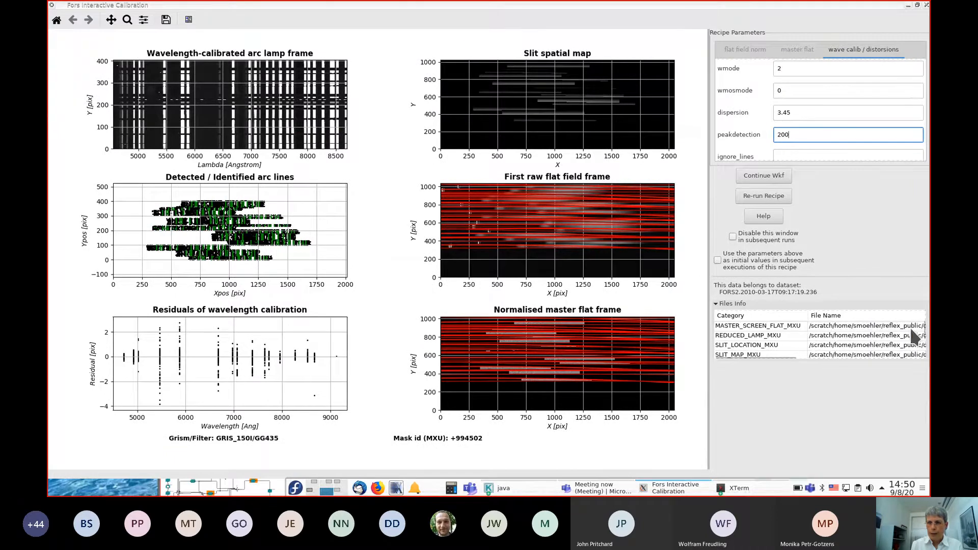
pyautogui.scroll(-4, 925, 337)
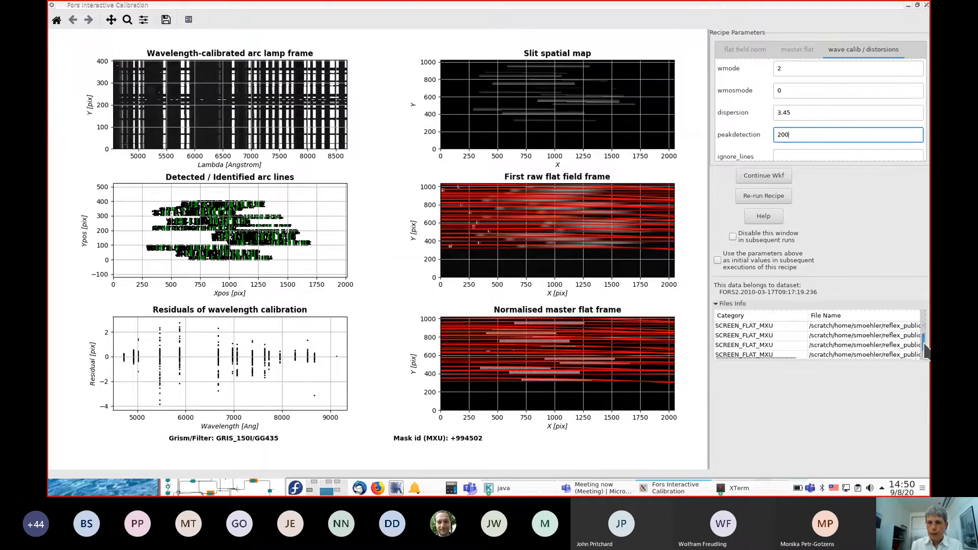
# Display the last listed SCREEN_FLAT_MXU file in the FITS viewer, view it at 1/2x scale and close the viewer
pyautogui.click(819, 329)
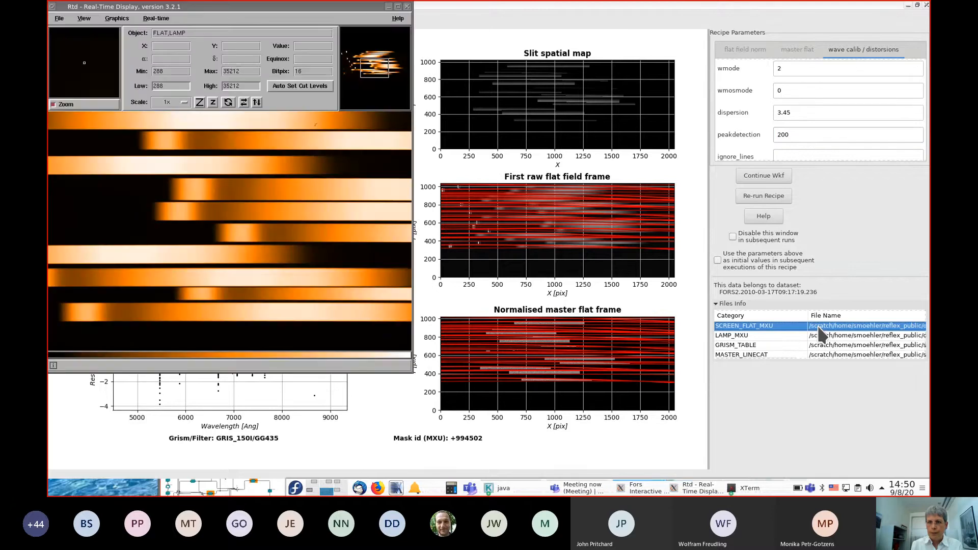
pyautogui.click(212, 103)
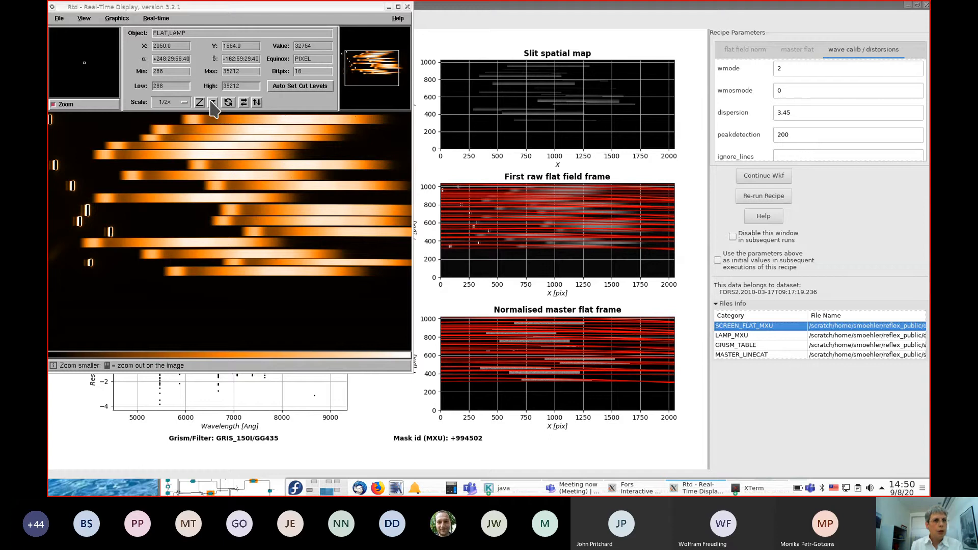
pyautogui.click(405, 7)
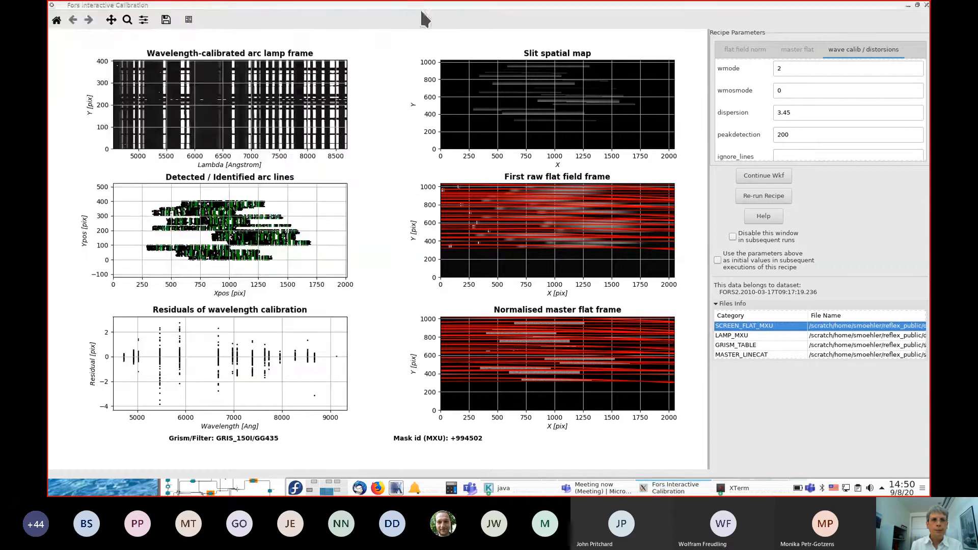
# Re-run the MXU calibration recipe and accept its products to proceed to the science reduction
pyautogui.click(758, 197)
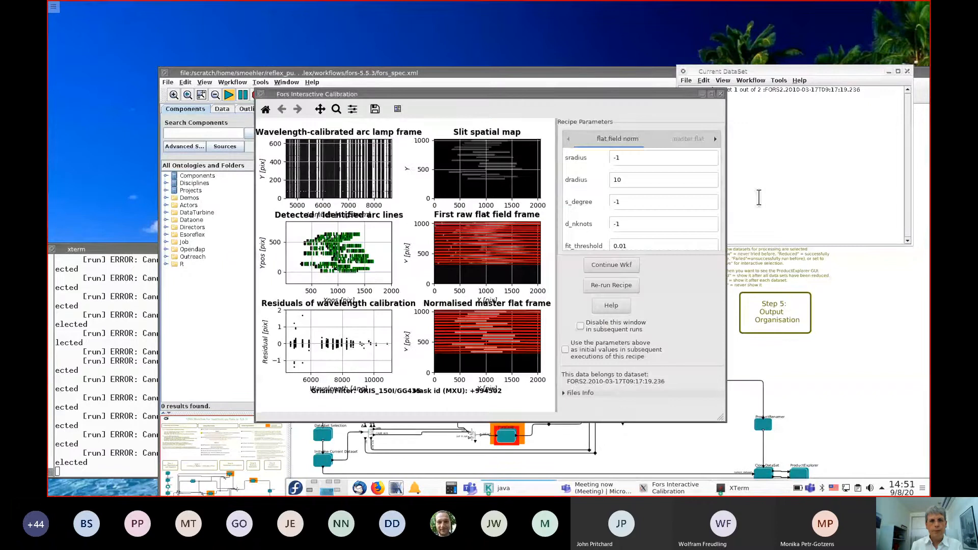
pyautogui.click(602, 288)
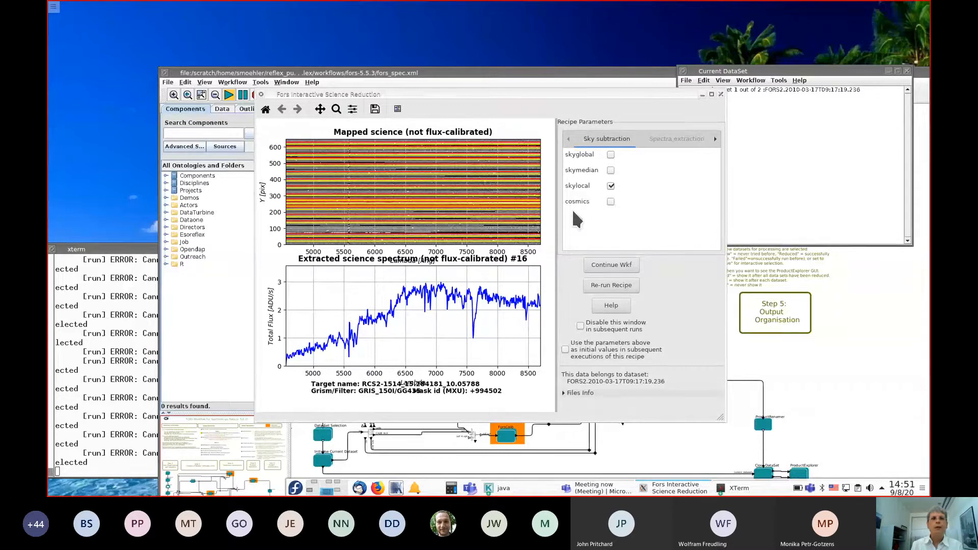
# Zoom into the mapped science frame, plot two of its extracted spectra, and accept the science reduction of the MXU dataset
pyautogui.click(336, 110)
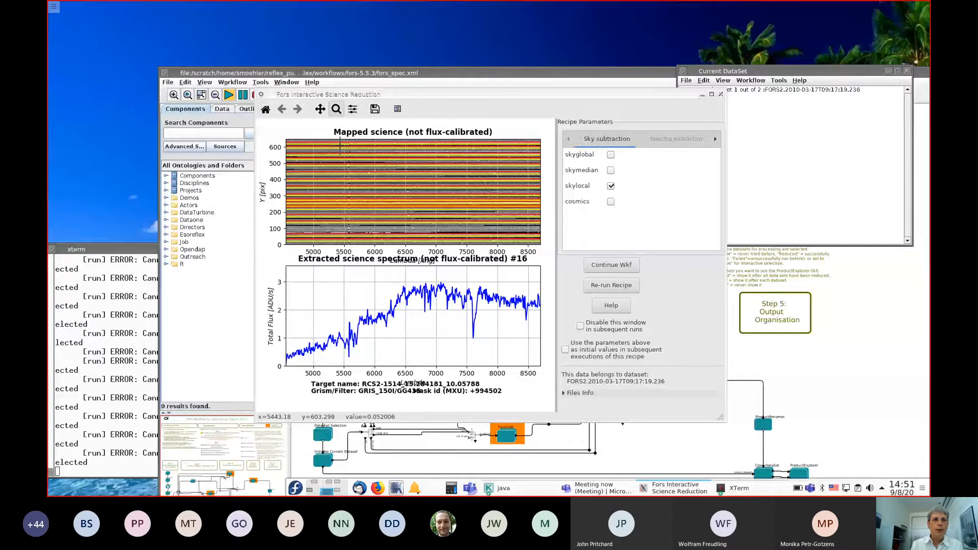
pyautogui.moveTo(340, 146); pyautogui.dragTo(383, 190)
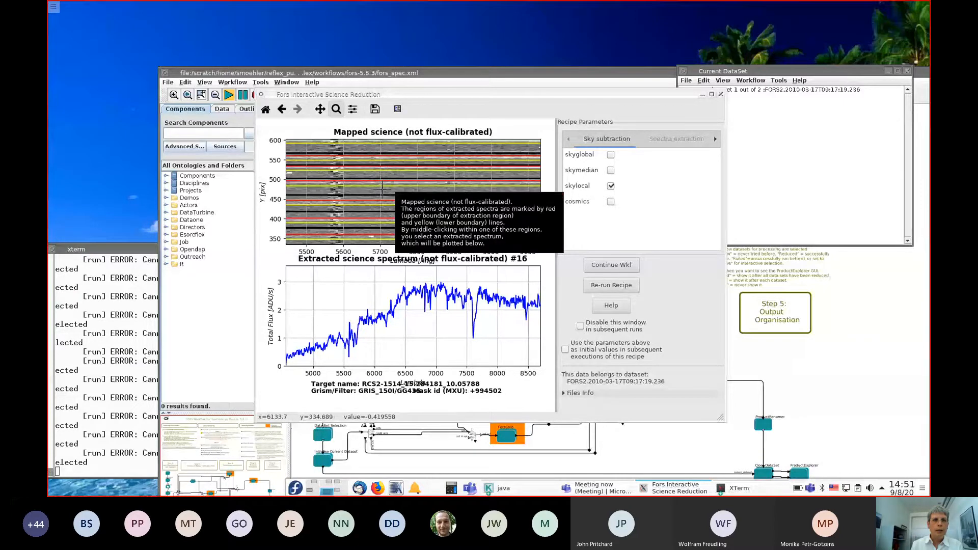
pyautogui.middleClick(388, 157)
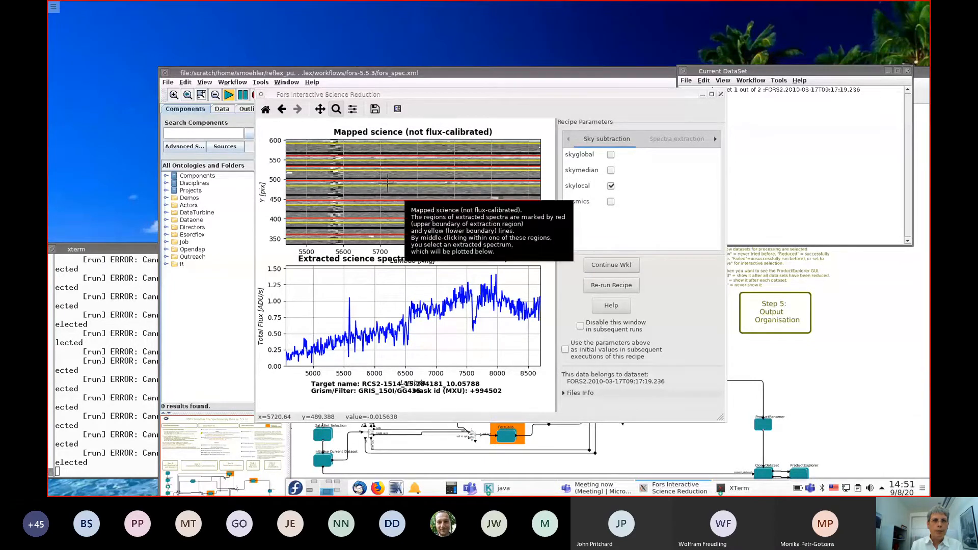
pyautogui.middleClick(388, 182)
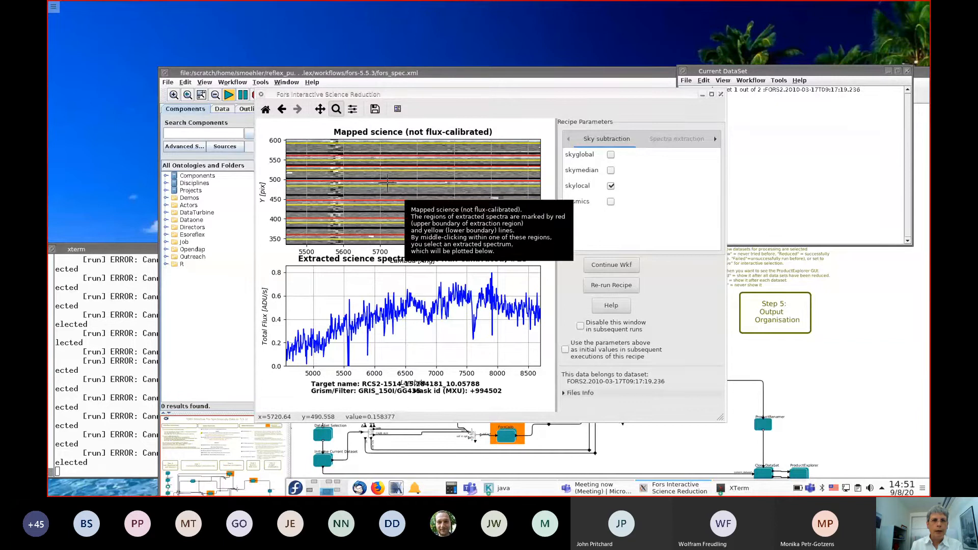
pyautogui.click(607, 268)
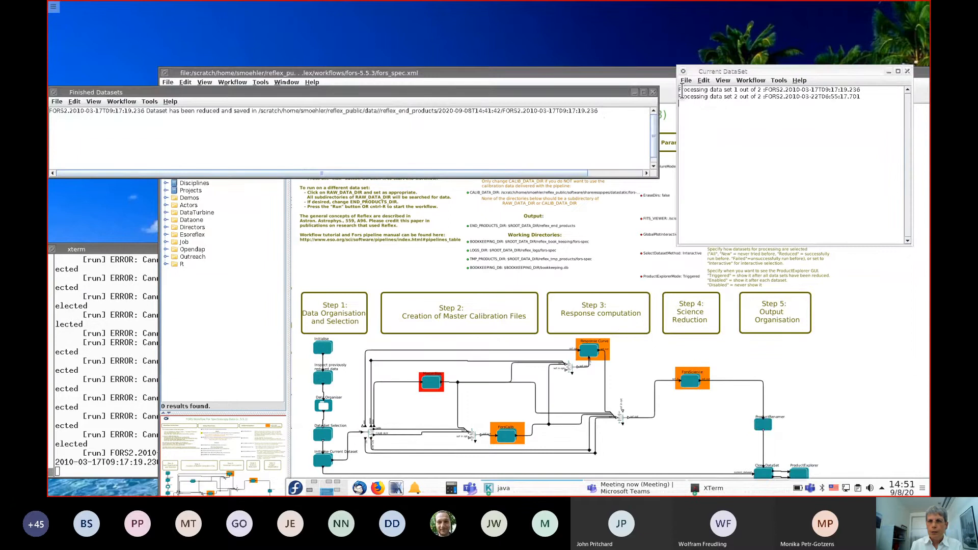
# Read the dataset processing entries and the end products path of the finished dataset, highlighting the relevant text
pyautogui.moveTo(679, 91); pyautogui.dragTo(681, 109)
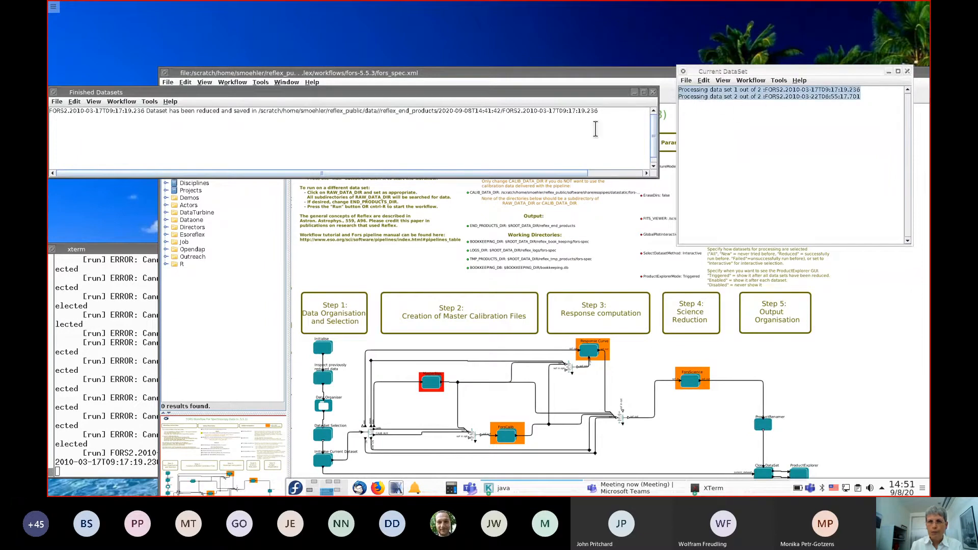
pyautogui.click(401, 130)
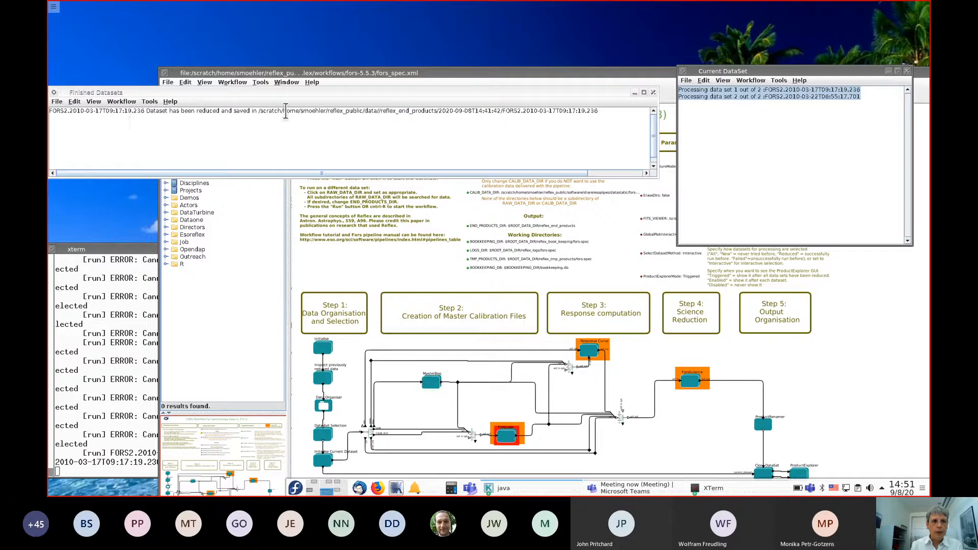
pyautogui.moveTo(257, 112); pyautogui.dragTo(449, 123)
pyautogui.click(437, 116)
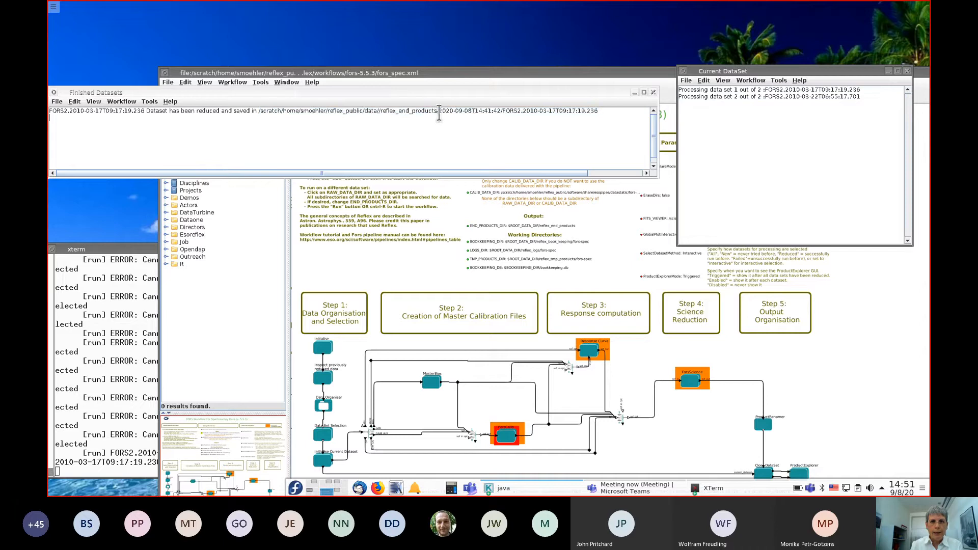
pyautogui.moveTo(438, 115); pyautogui.dragTo(502, 116)
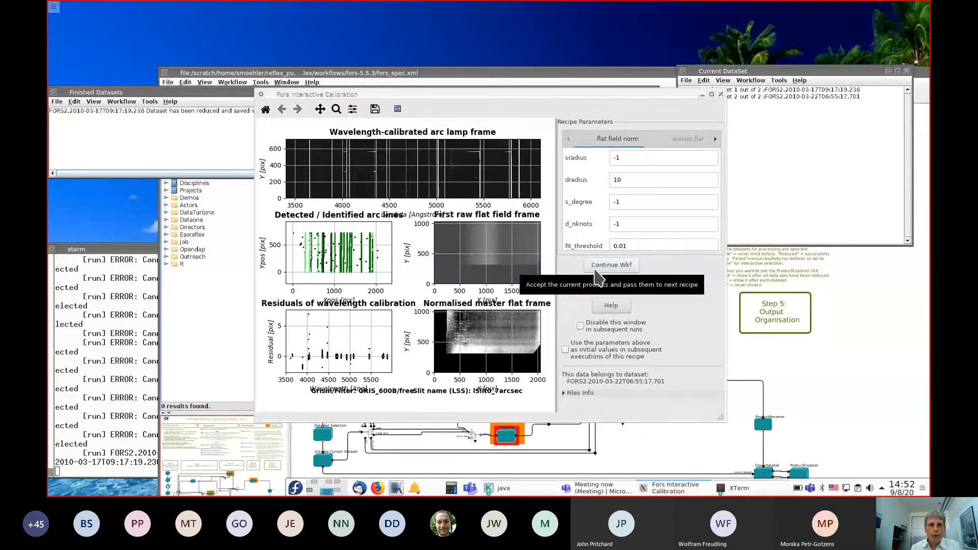
# Accept the LSS and MOS calibrations of the BU1B dataset, reading the normalised master flat explanation before accepting the MOS one
pyautogui.click(599, 278)
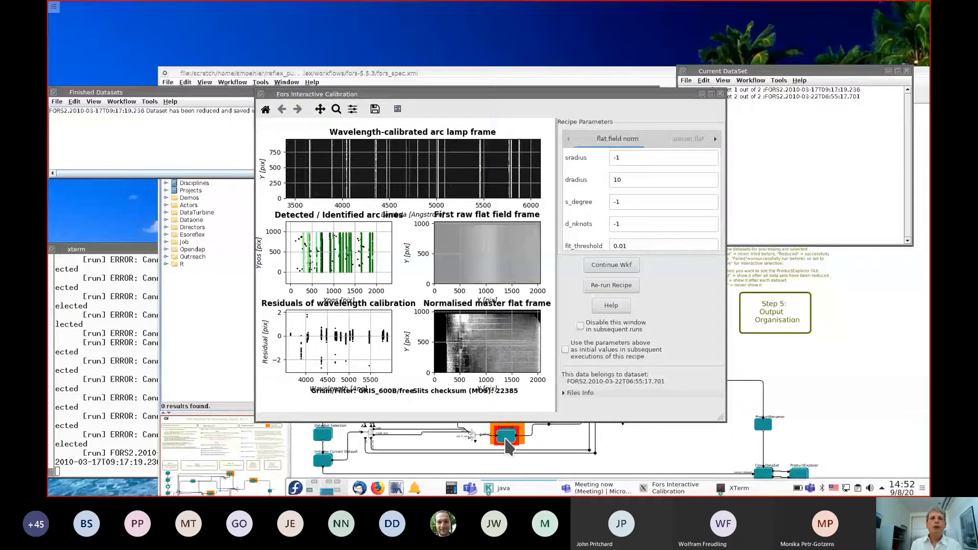
pyautogui.click(479, 437)
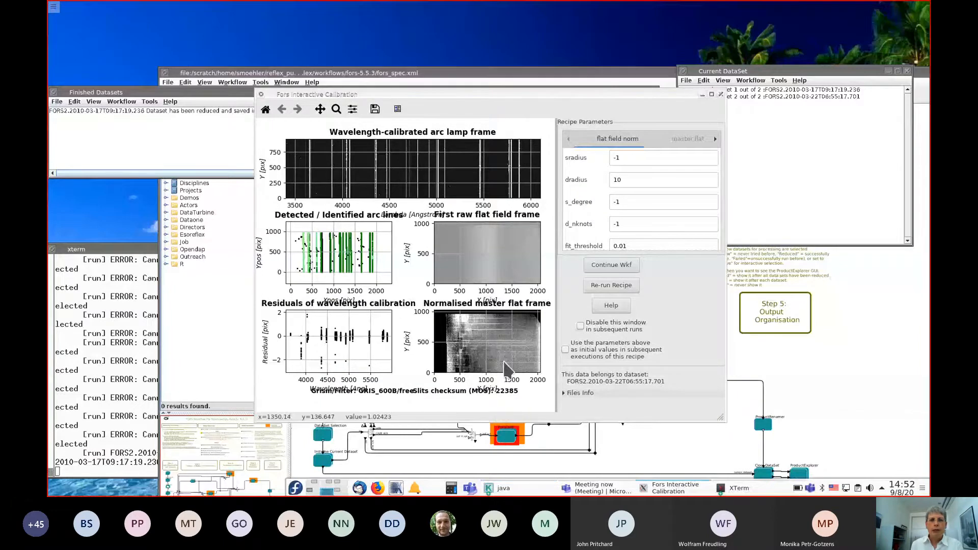
pyautogui.moveTo(504, 340)
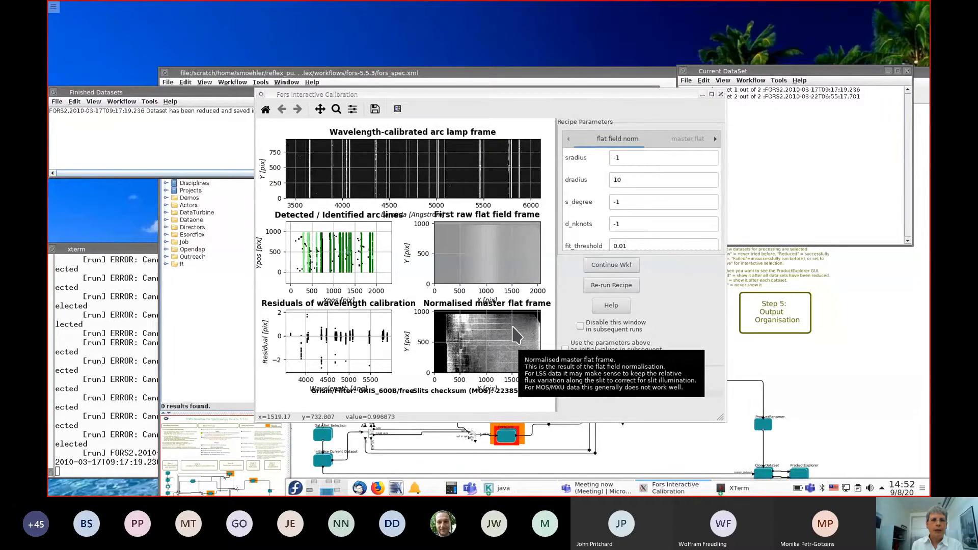
pyautogui.click(612, 265)
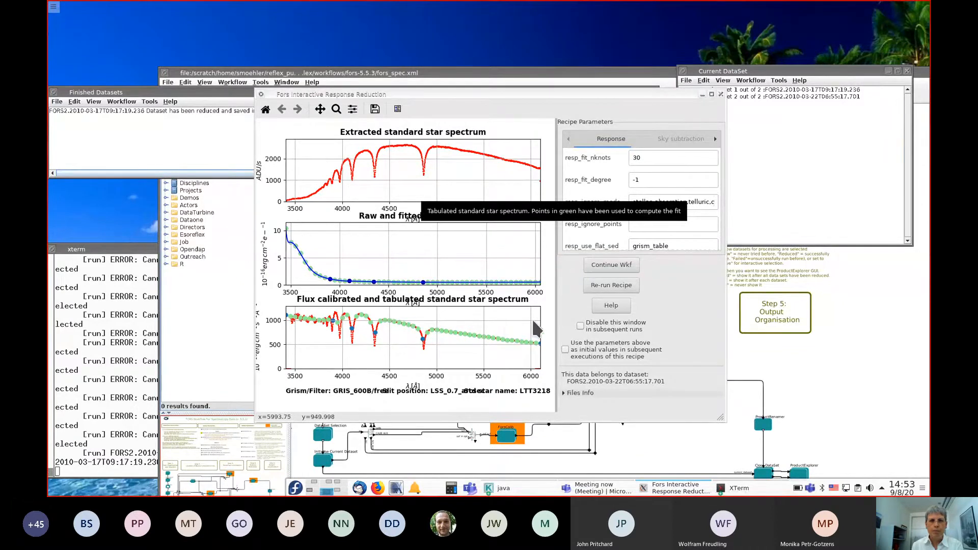
# Accept the response computation and the science reduction of the BU1B dataset to finish the workflow processing
pyautogui.click(597, 266)
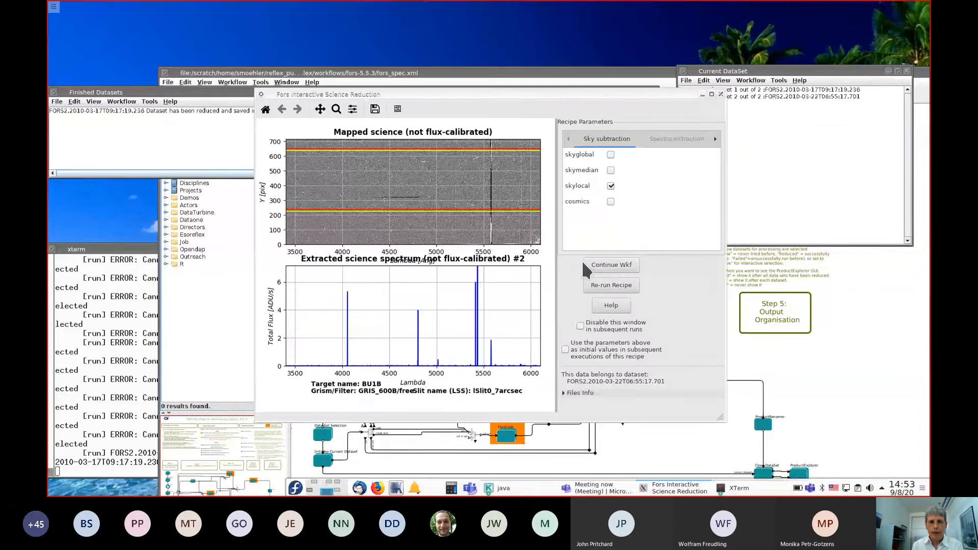
pyautogui.click(607, 267)
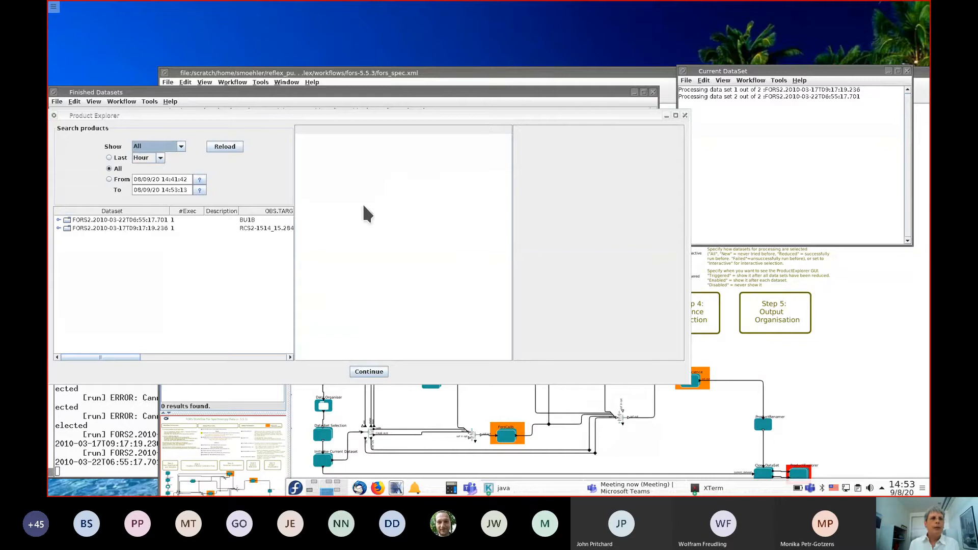
# Switch the product search to the From–To date range and list the products of the BU1B dataset's execution
pyautogui.click(182, 143)
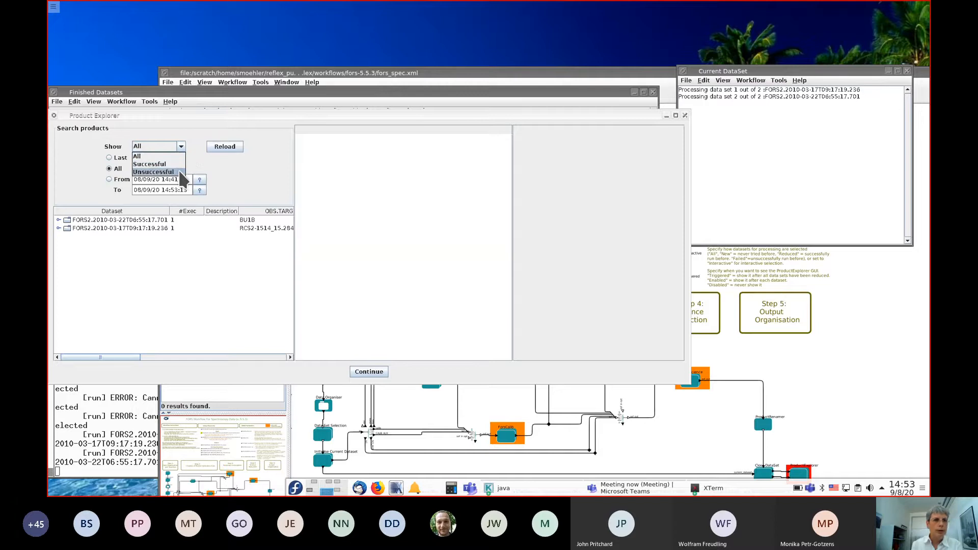
pyautogui.click(200, 152)
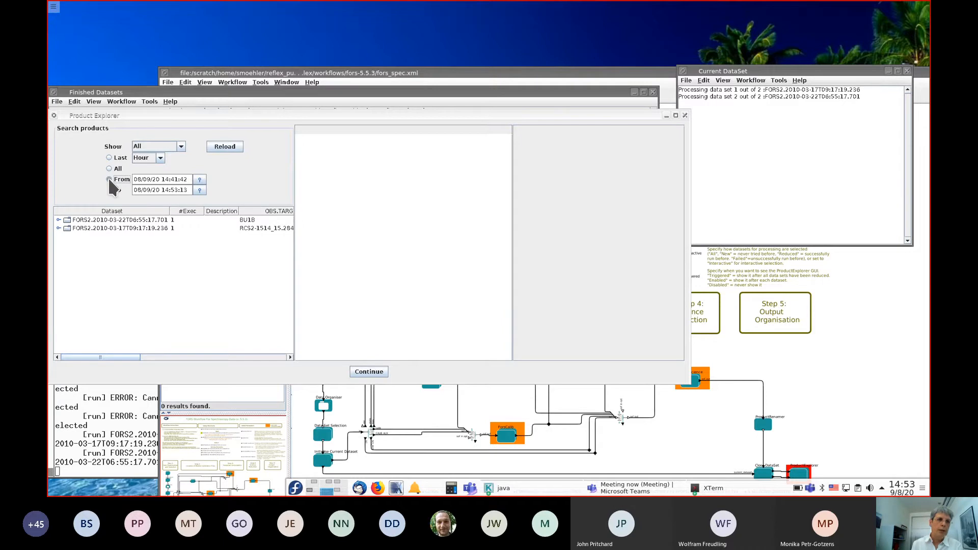
pyautogui.click(58, 219)
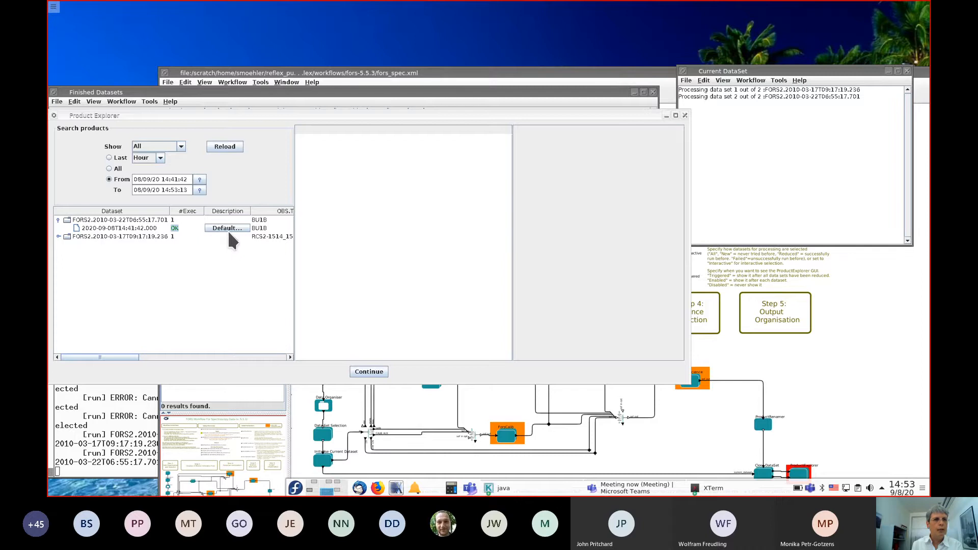
pyautogui.click(133, 228)
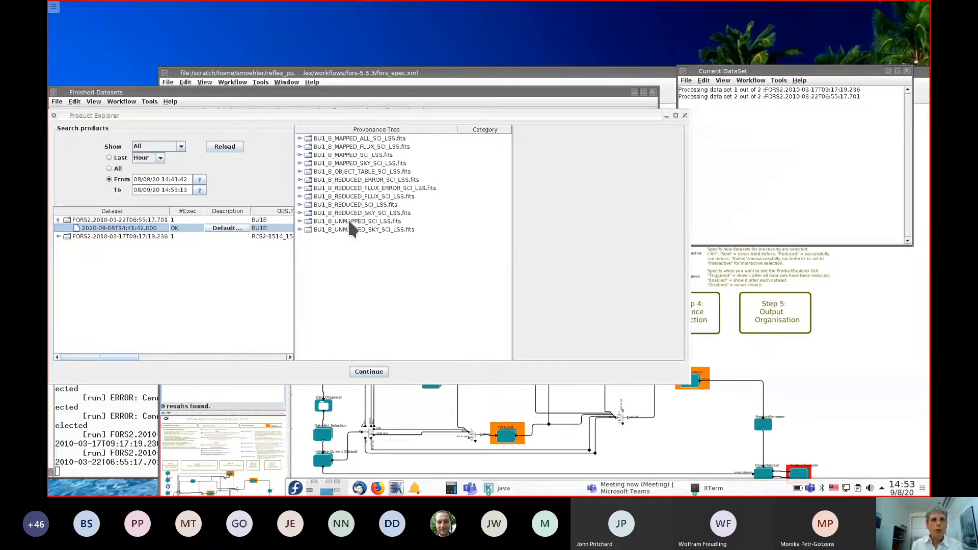
# Expand BU1_B_MAPPED_SCI_LSS.fits and open its source file mapped_sci_lss.fits with the generic inspection
pyautogui.click(300, 155)
pyautogui.click(327, 163)
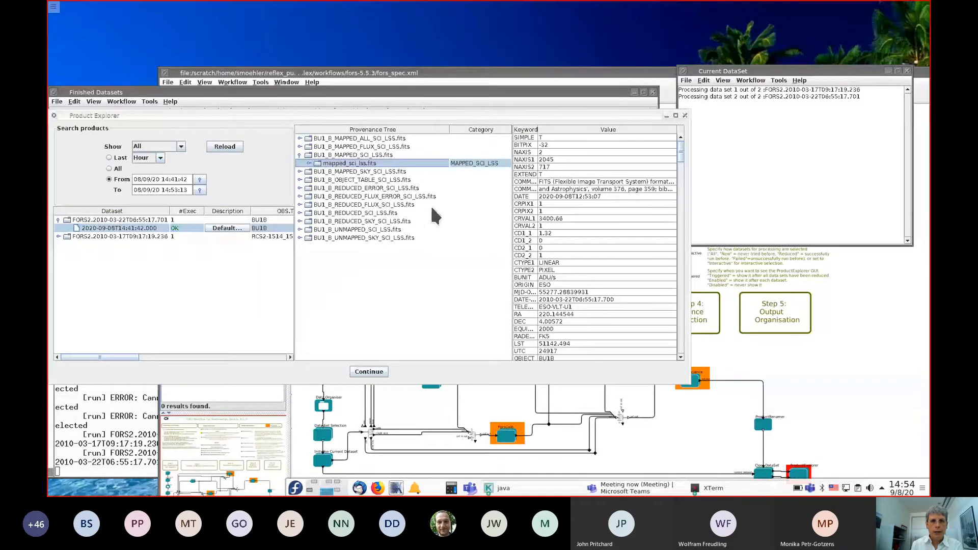
pyautogui.rightClick(416, 164)
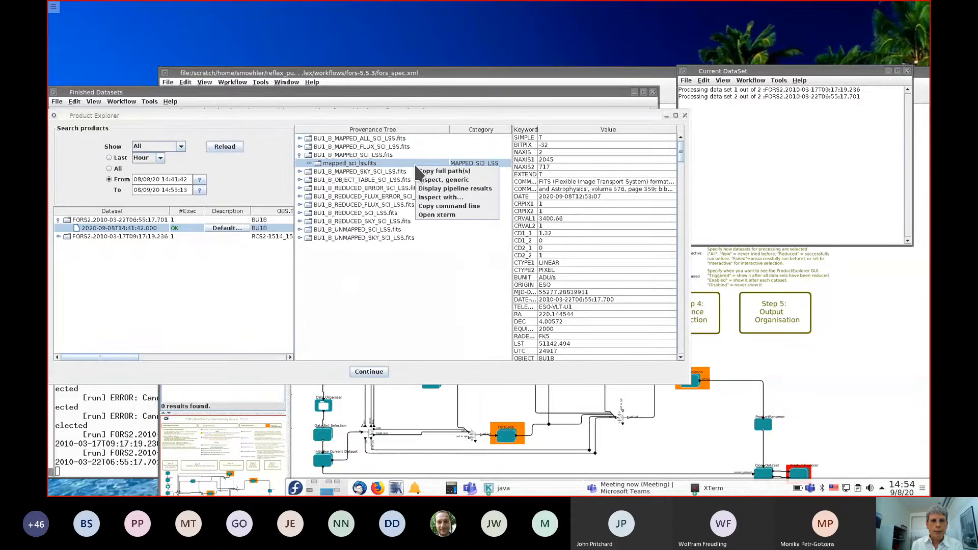
pyautogui.click(470, 179)
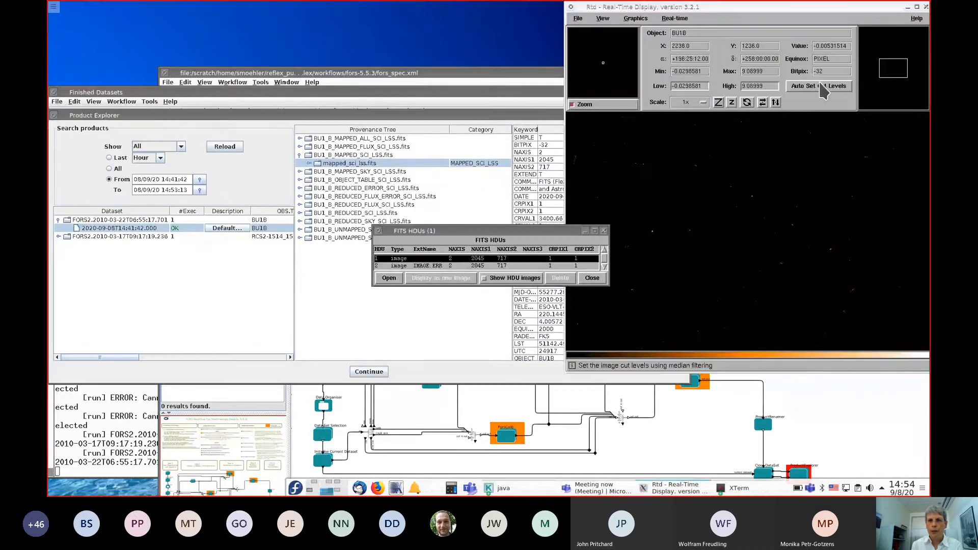
# Set the cut levels of the mapped BU1B image automatically and try a high cut of 0.1
pyautogui.click(822, 85)
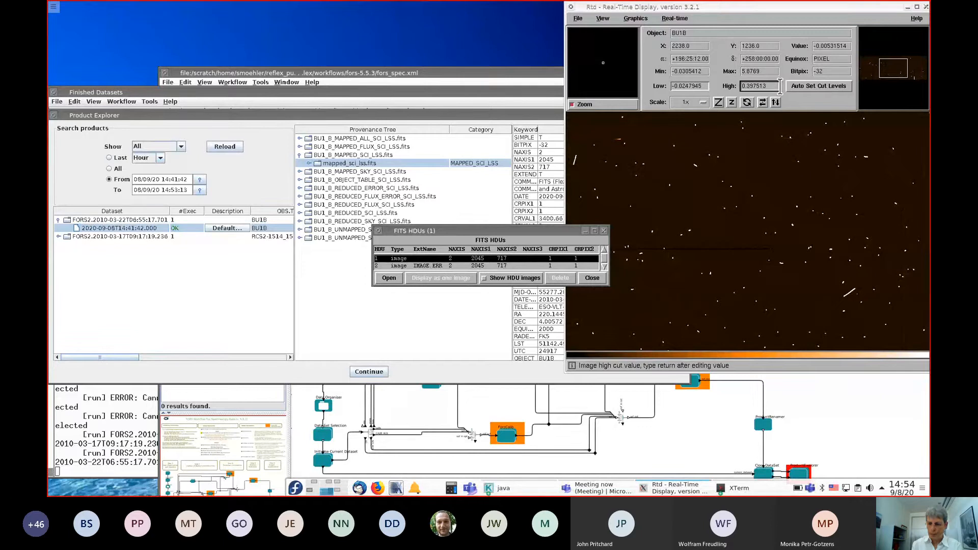
pyautogui.click(780, 85)
pyautogui.press('BackSpace')
pyautogui.press('BackSpace')
pyautogui.press('BackSpace')
pyautogui.press('BackSpace')
pyautogui.press('BackSpace')
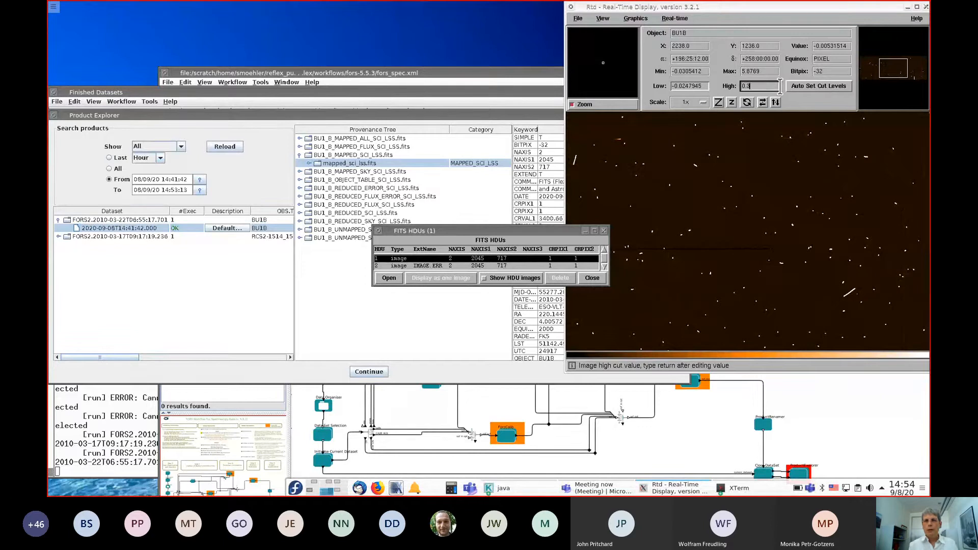
pyautogui.press('BackSpace')
pyautogui.press('BackSpace')
pyautogui.press('Return')
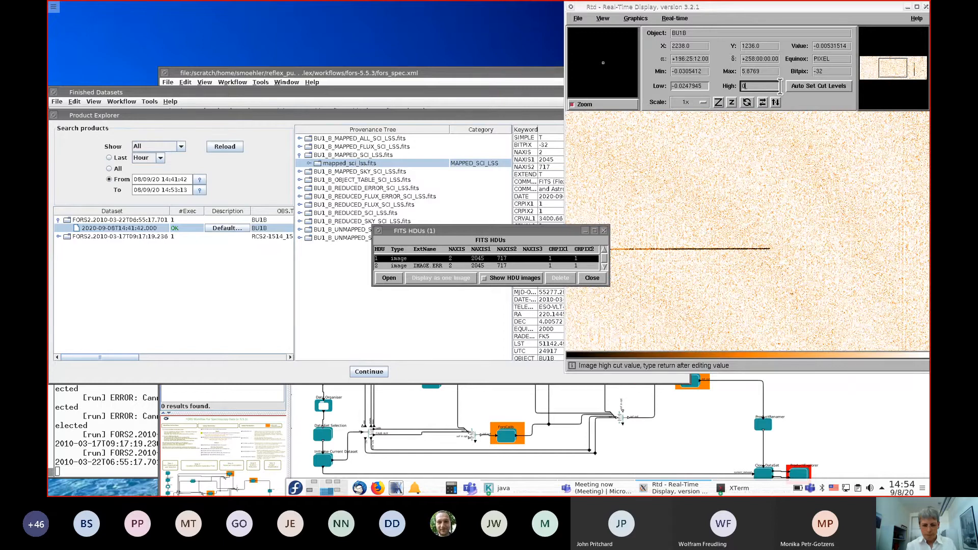
pyautogui.press('Return')
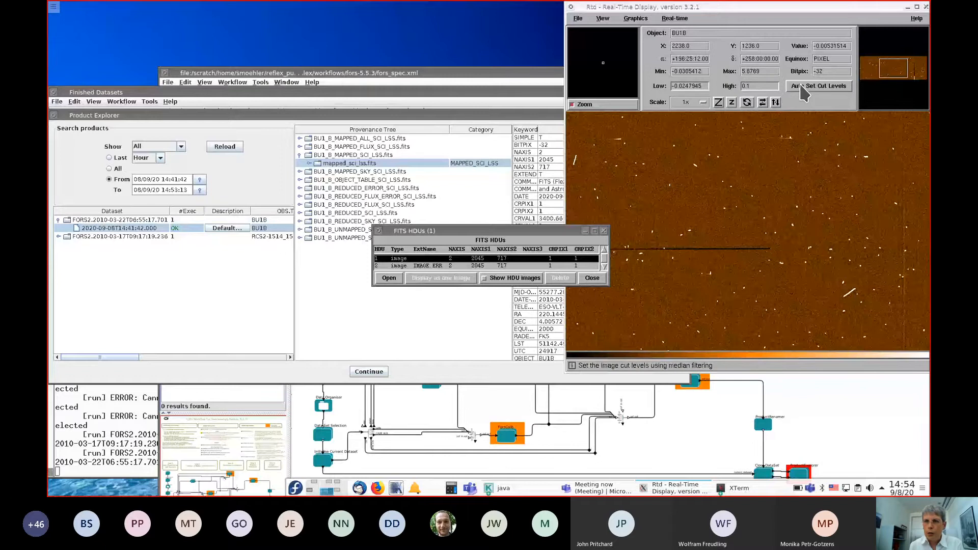
# Reapply the automatic cut levels to the BU1B image, and close the HDU list and the image display
pyautogui.click(801, 87)
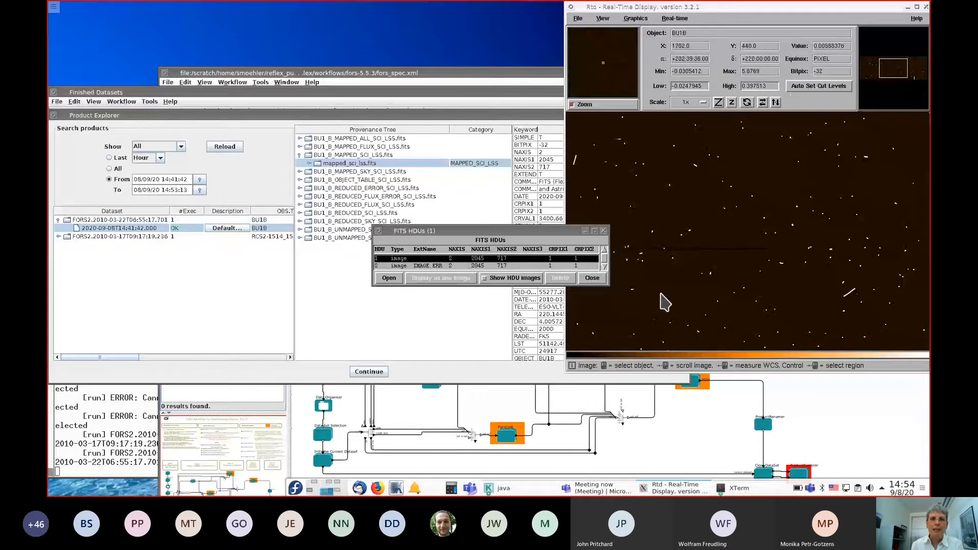
pyautogui.click(600, 278)
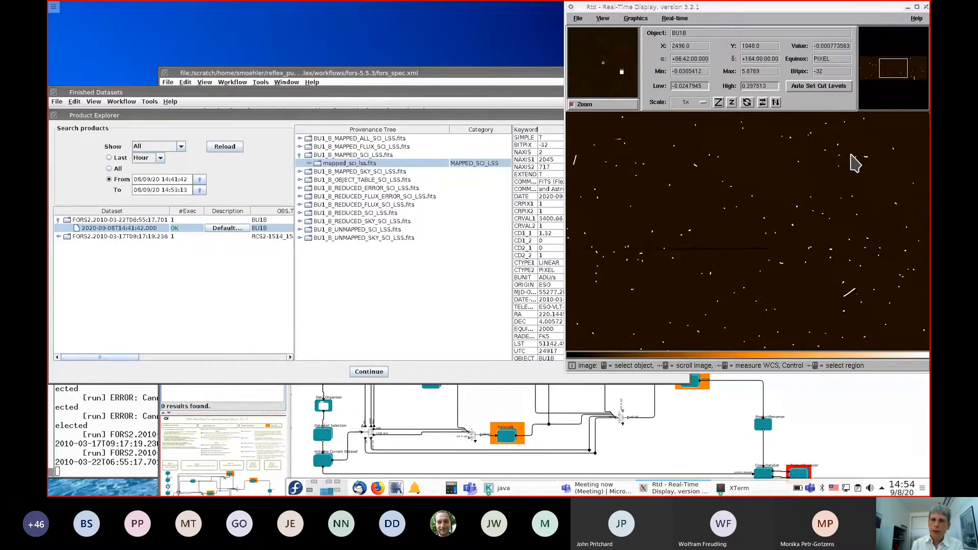
pyautogui.hotkey('ctrl', 'q')
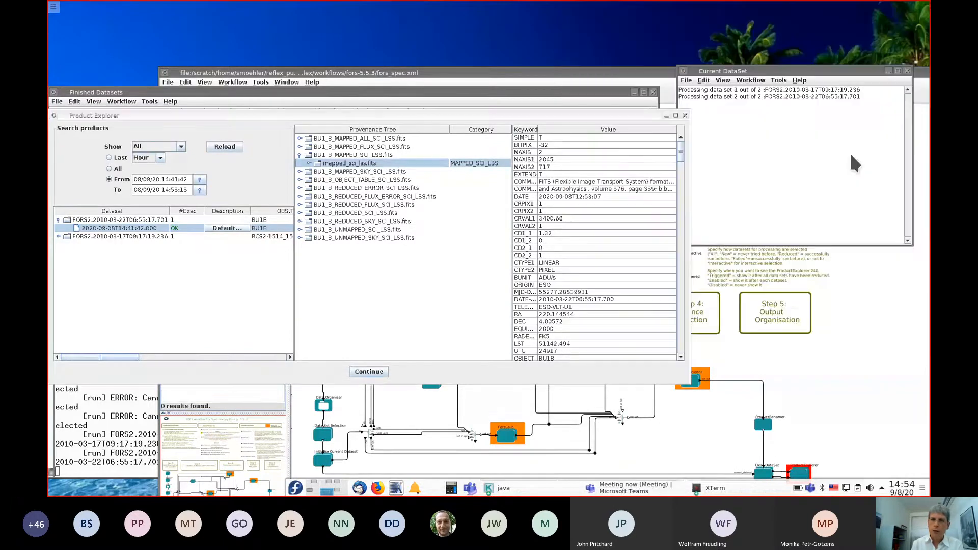
# List the products of the RCS2-1514 dataset's execution and open its MAPPED_SCI_MXU.fits file with the generic inspection
pyautogui.click(53, 232)
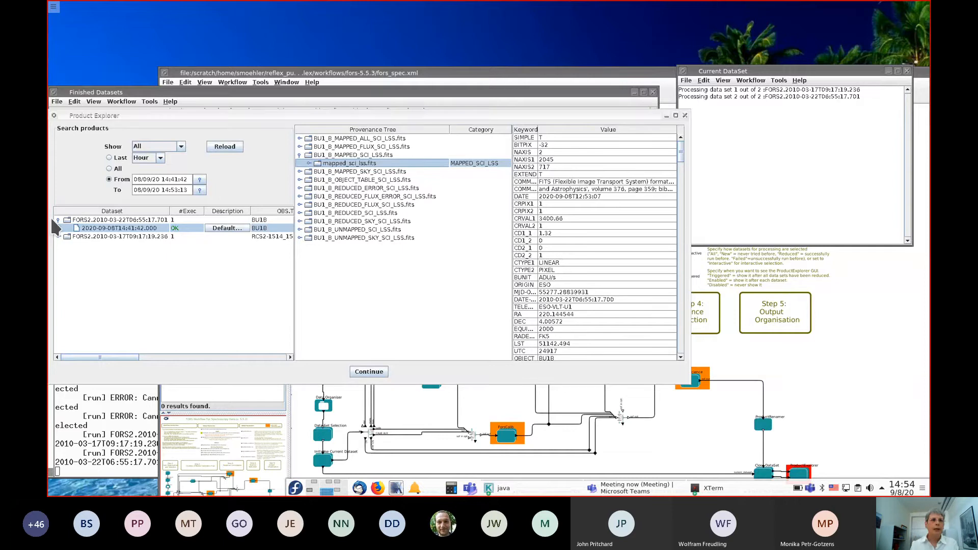
pyautogui.click(59, 237)
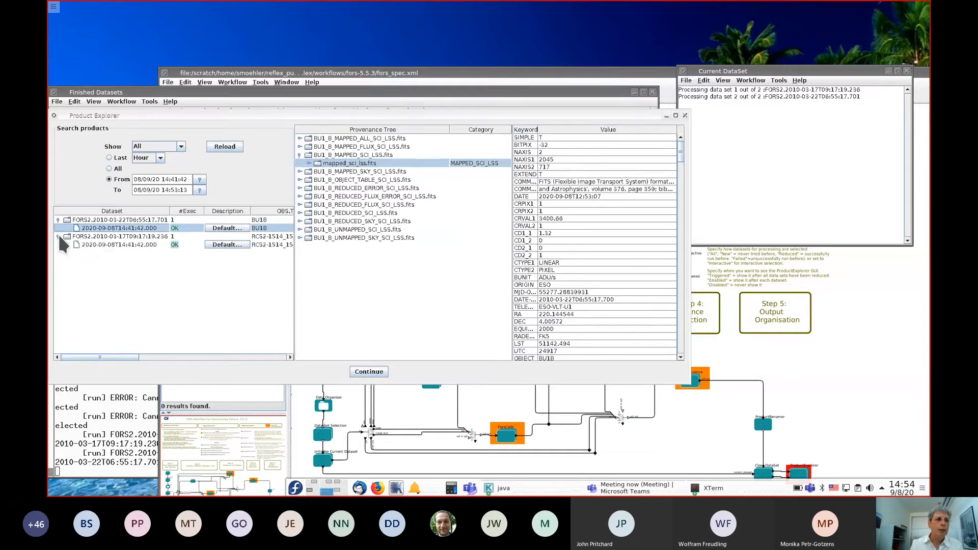
pyautogui.click(90, 247)
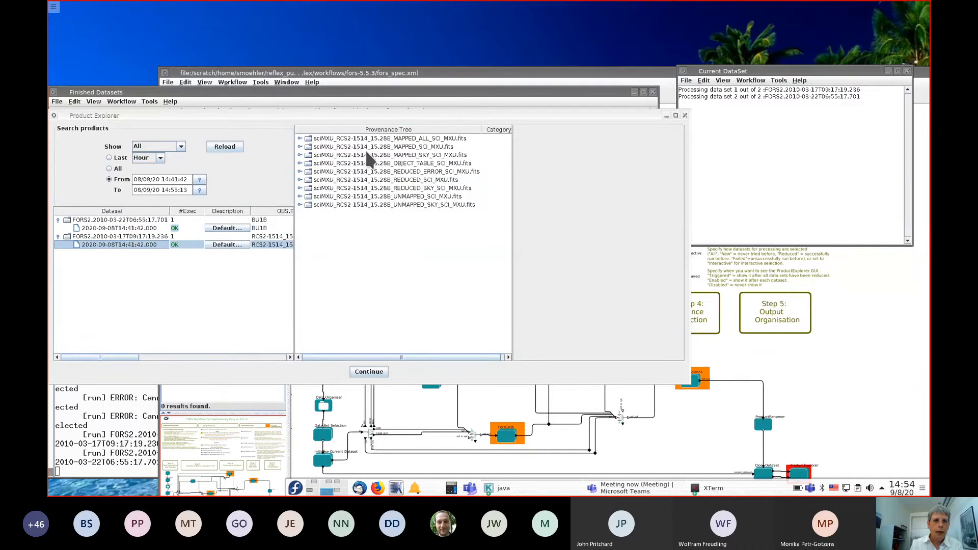
pyautogui.click(334, 146)
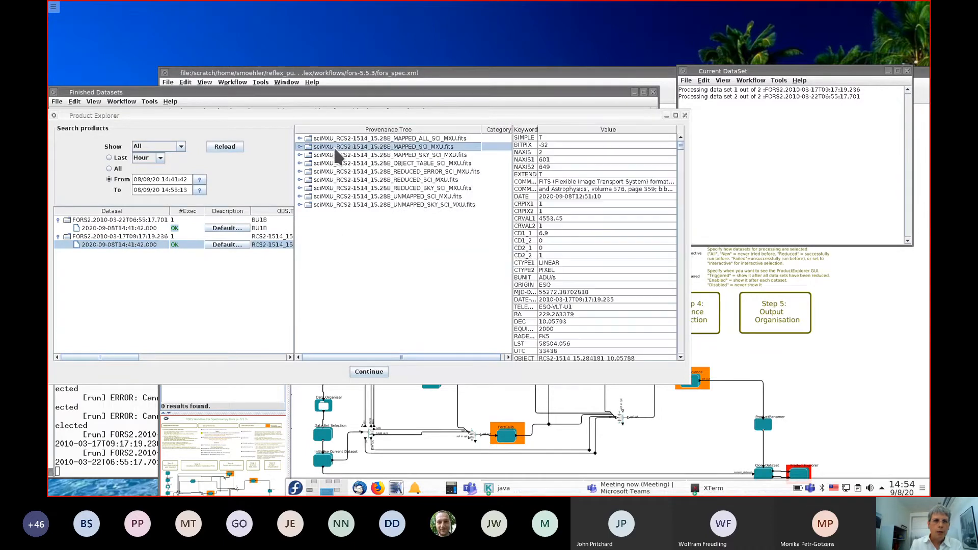
pyautogui.rightClick(351, 150)
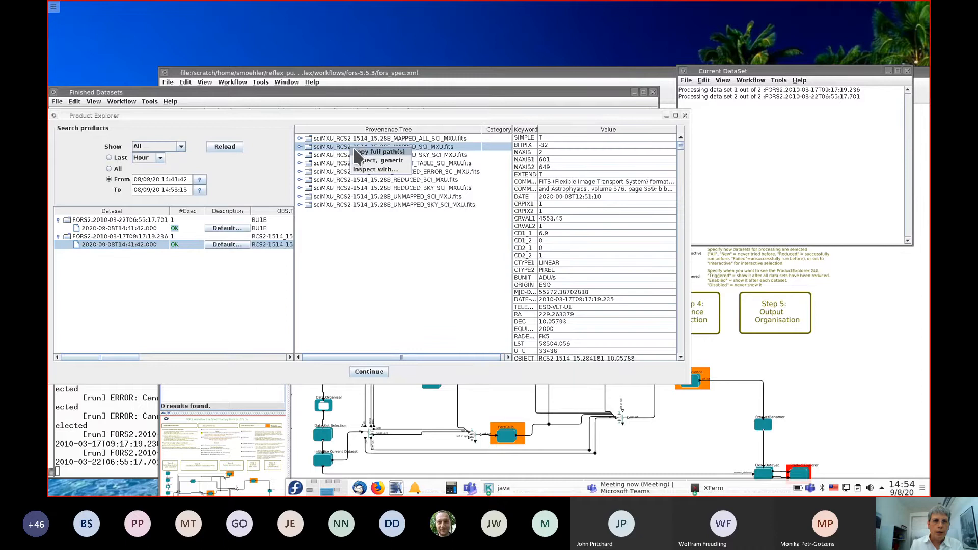
pyautogui.click(363, 161)
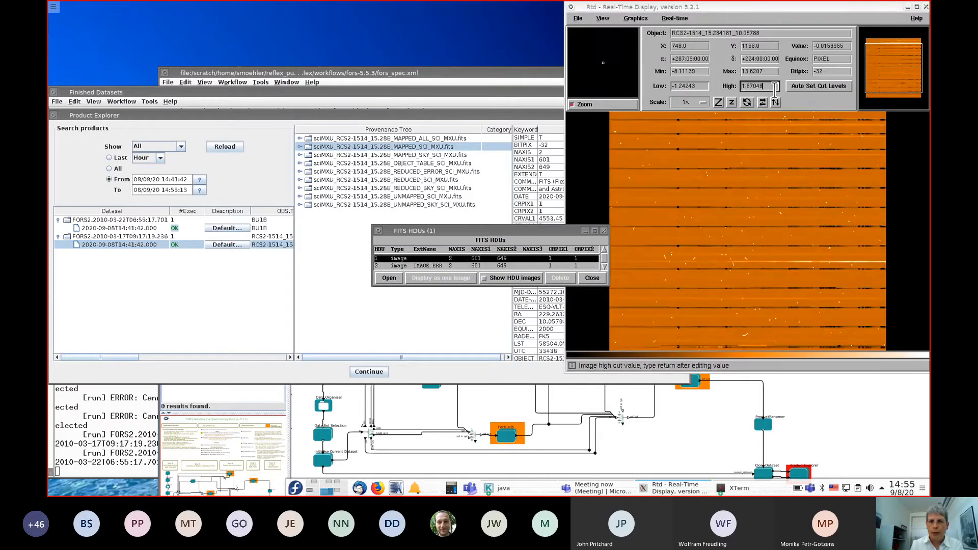
# Examine the mapped MXU image at up to 5x magnification with automatic cut levels, and close the image display
pyautogui.click(718, 103)
pyautogui.click(719, 102)
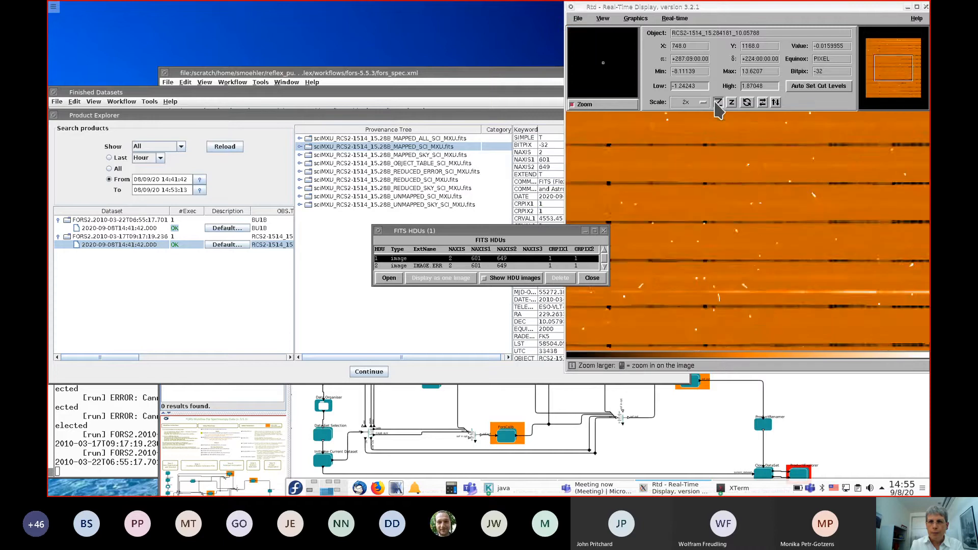
pyautogui.click(798, 88)
pyautogui.click(718, 102)
pyautogui.click(719, 103)
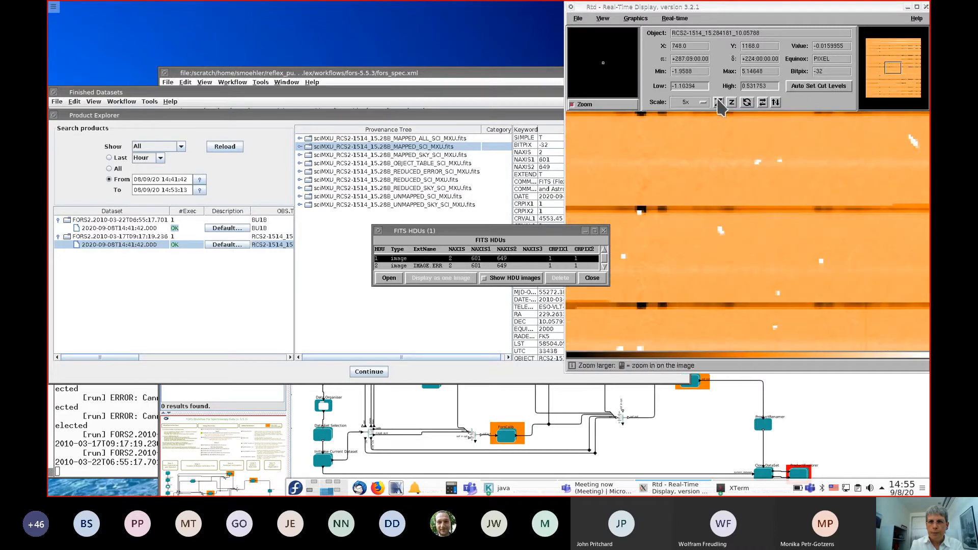
pyautogui.click(802, 87)
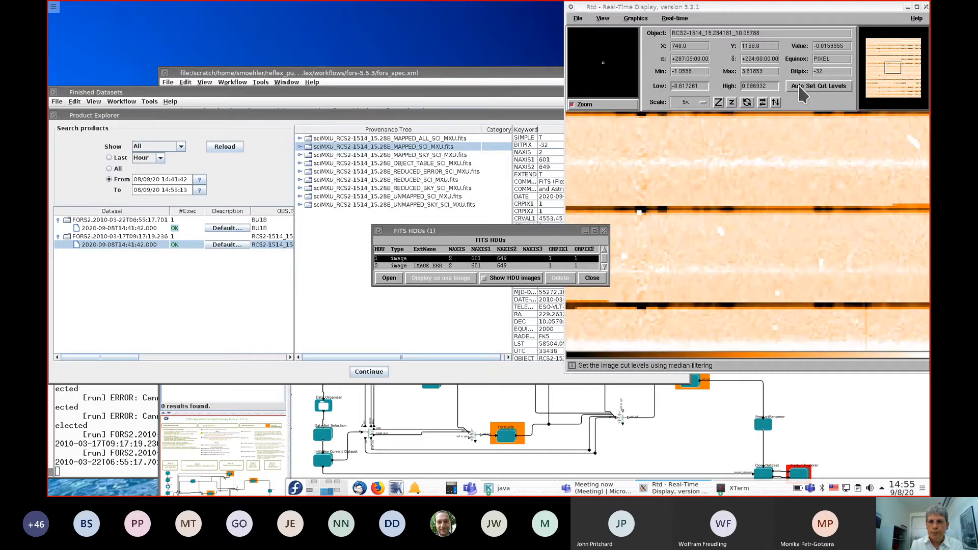
pyautogui.click(731, 102)
pyautogui.click(732, 102)
pyautogui.click(731, 102)
pyautogui.click(731, 103)
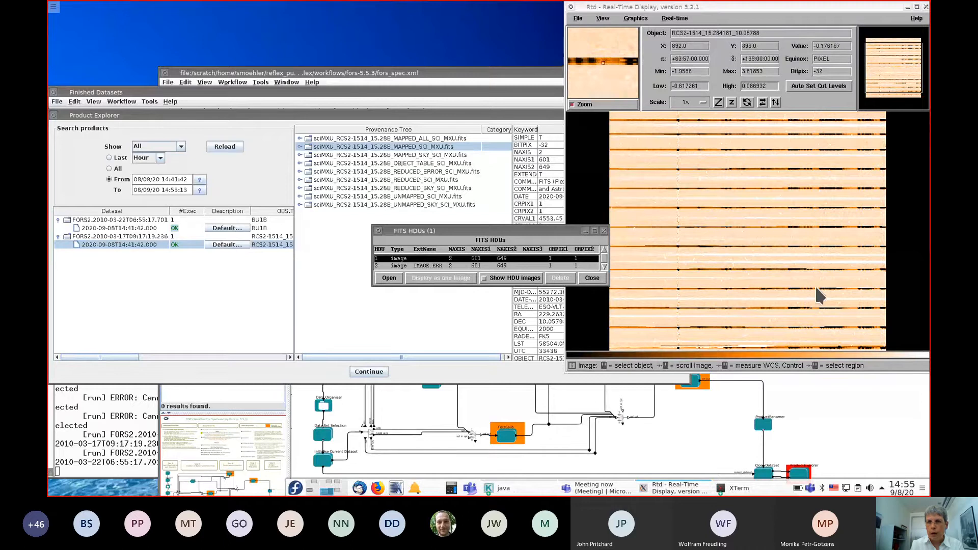
pyautogui.click(592, 277)
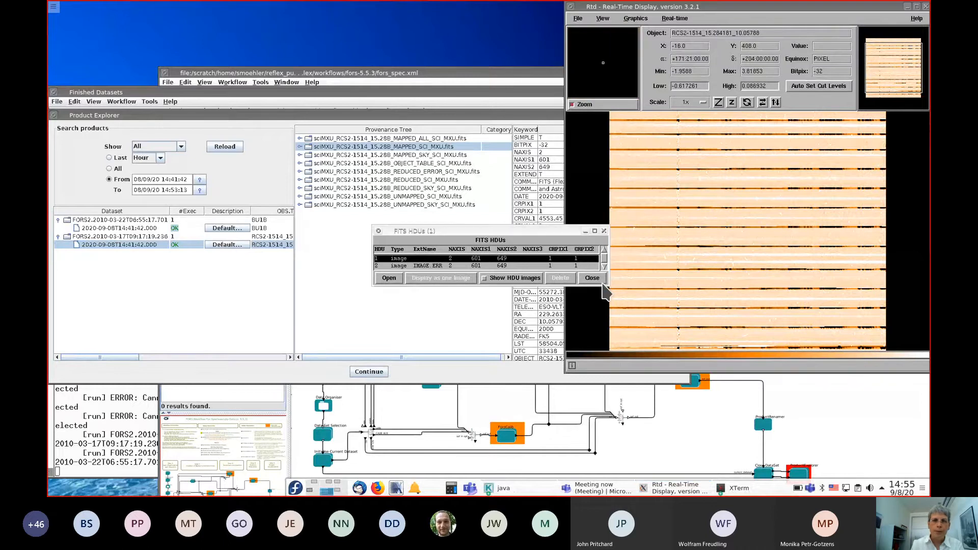
pyautogui.hotkey('alt', 'F4')
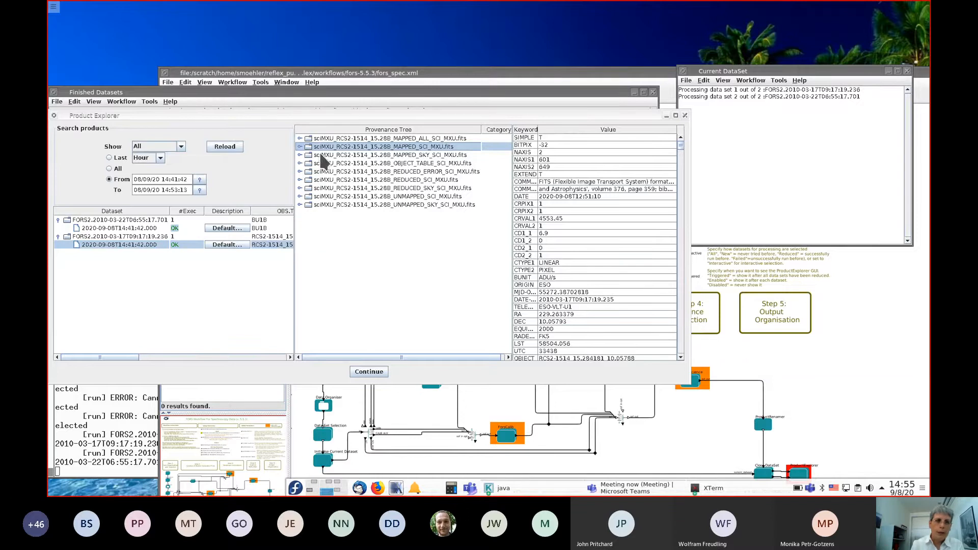
# Trace the provenance of the MAPPED_SCI_MXU product down to the inputs of curv_coeff_mxu.fits, and continue past the product exploration
pyautogui.click(300, 147)
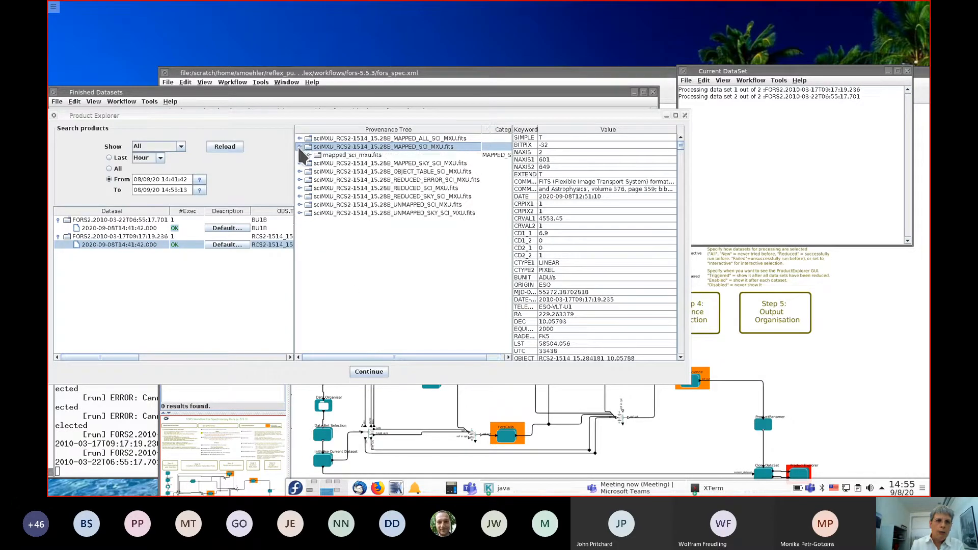
pyautogui.click(307, 154)
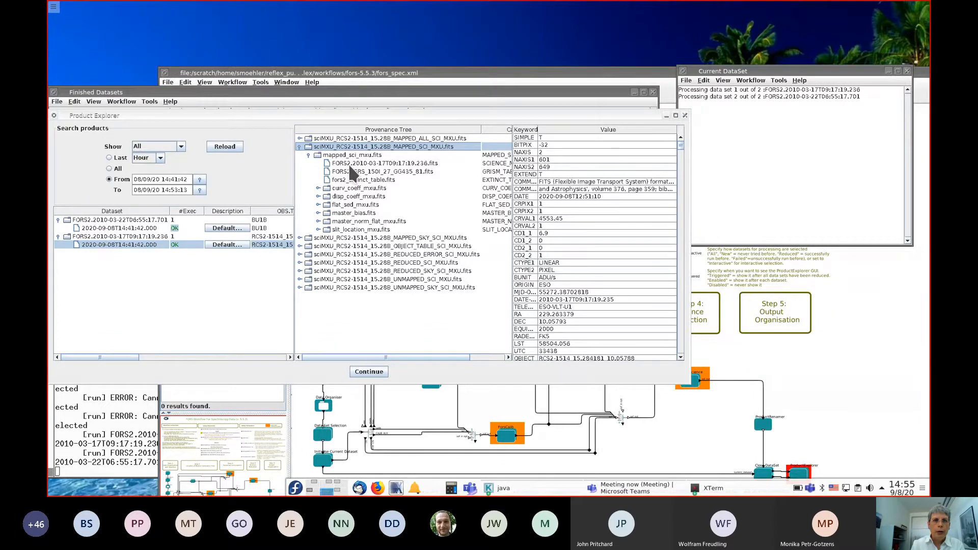
pyautogui.click(317, 188)
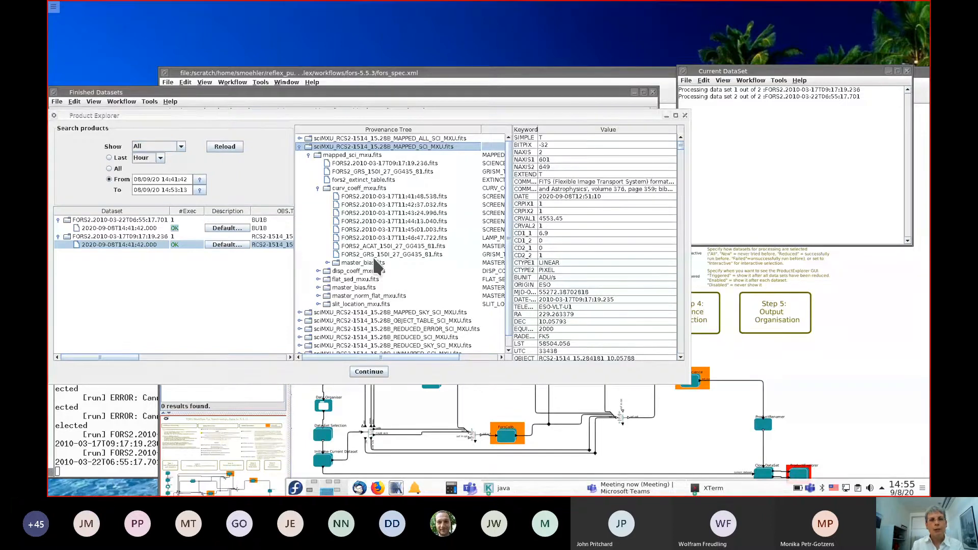
pyautogui.click(382, 367)
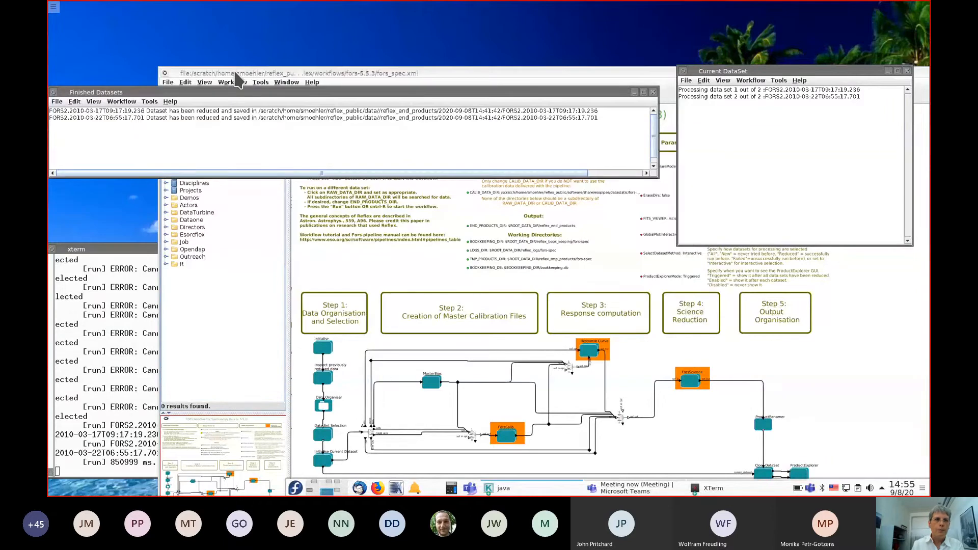
# Bring the FORS workflow window into full view and open the parameter configuration of the ForsScience actor
pyautogui.click(237, 79)
pyautogui.moveTo(335, 71); pyautogui.dragTo(282, 15)
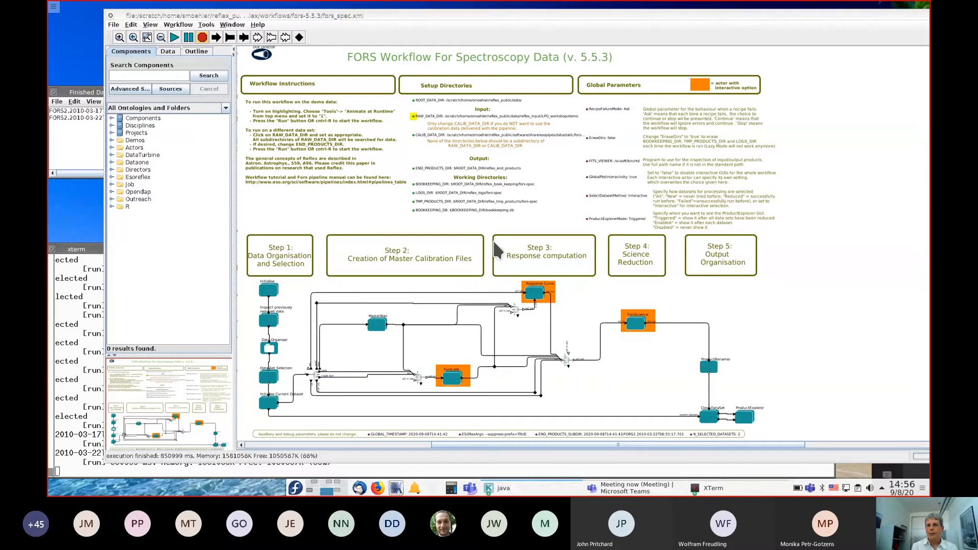
pyautogui.rightClick(641, 334)
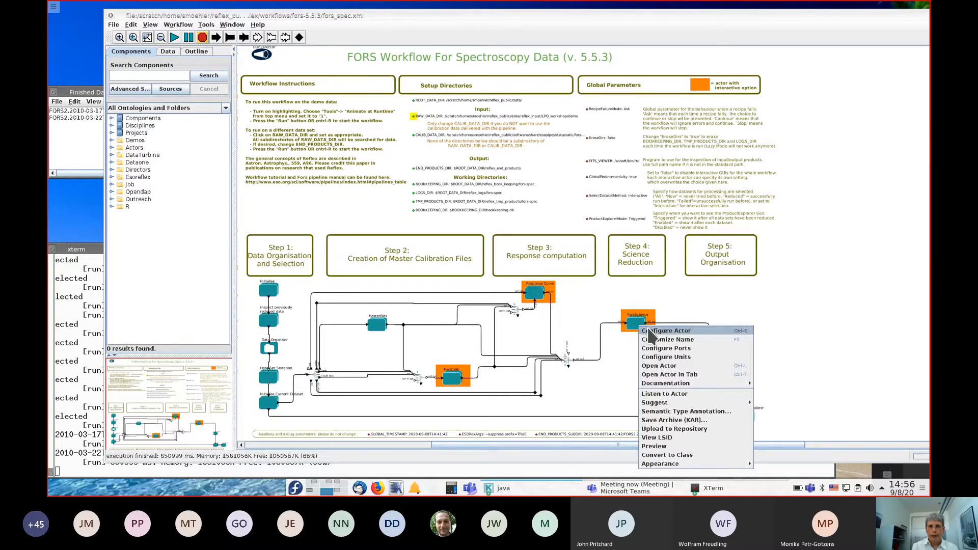
pyautogui.click(647, 331)
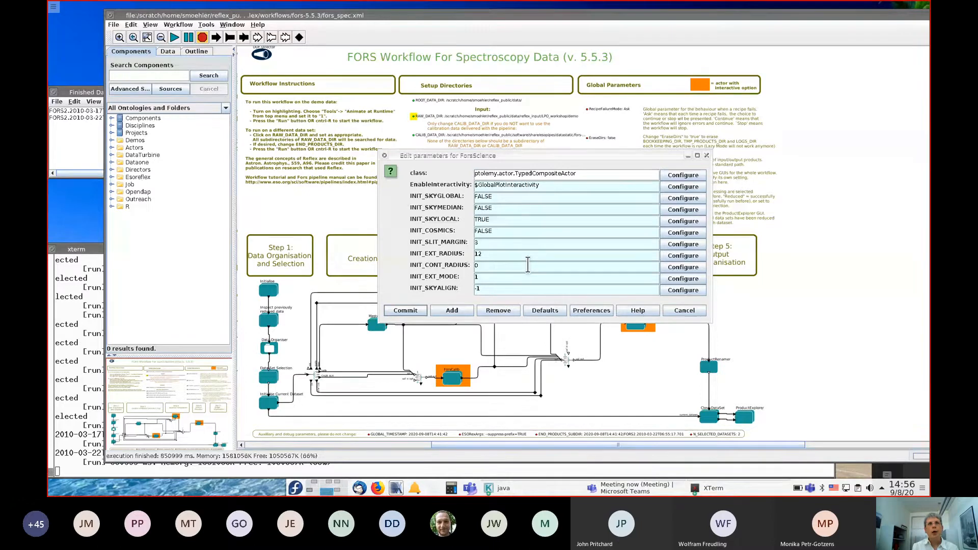
# Set the ForsScience initial parameter INIT_SKYGLOBAL to TRUE
pyautogui.click(519, 198)
pyautogui.press('BackSpace')
pyautogui.press('BackSpace')
pyautogui.press('BackSpace')
pyautogui.press('BackSpace')
pyautogui.press('BackSpace')
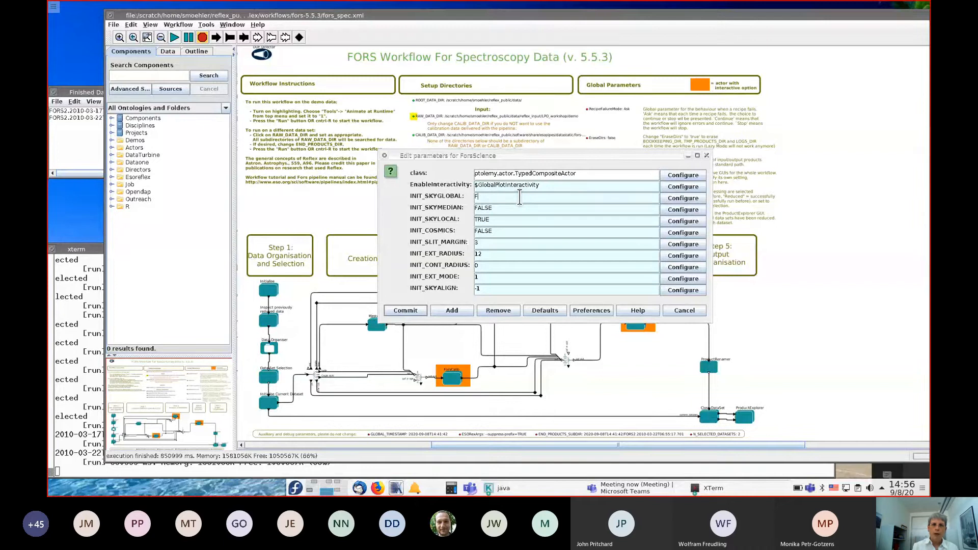
pyautogui.write('True')
pyautogui.press('BackSpace')
pyautogui.press('BackSpace')
pyautogui.press('BackSpace')
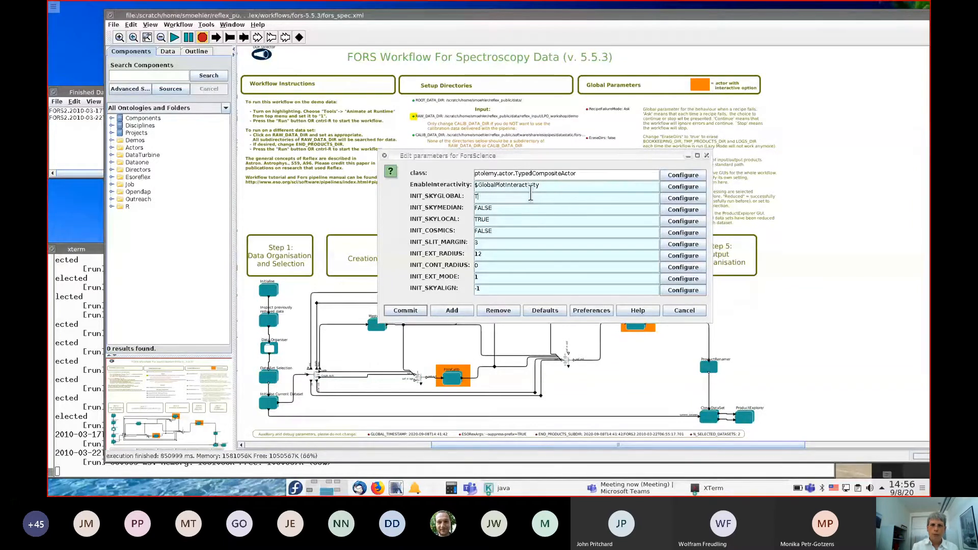
pyautogui.write('RUE')
# Set INIT_SKYLOCAL to FALSE and commit the ForsScience parameter changes
pyautogui.click(526, 218)
pyautogui.press('BackSpace')
pyautogui.press('BackSpace')
pyautogui.press('BackSpace')
pyautogui.press('BackSpace')
pyautogui.write('FALSE')
pyautogui.click(407, 310)
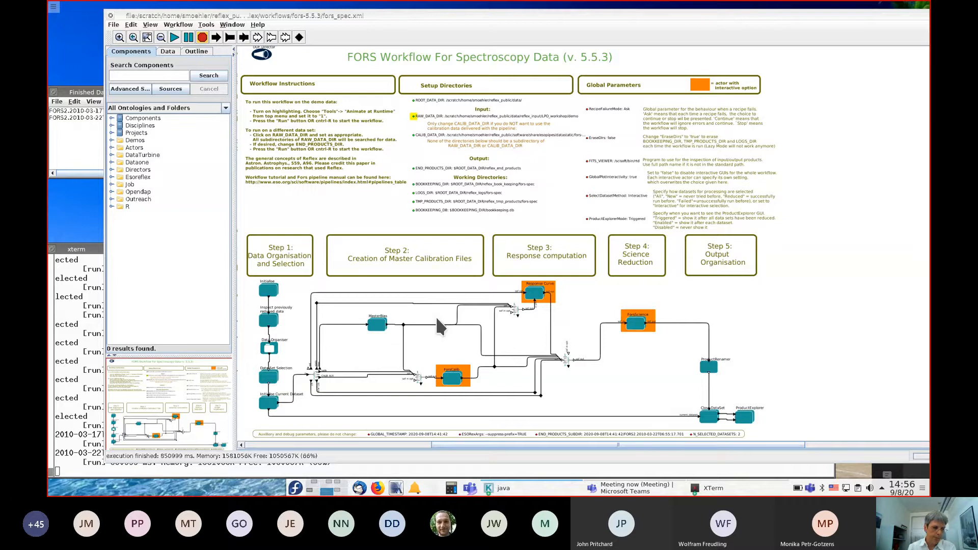
# Open the ForsScience actor's sub-workflow in an enlarged window and magnify the area around the fors_science_1 actor
pyautogui.rightClick(636, 332)
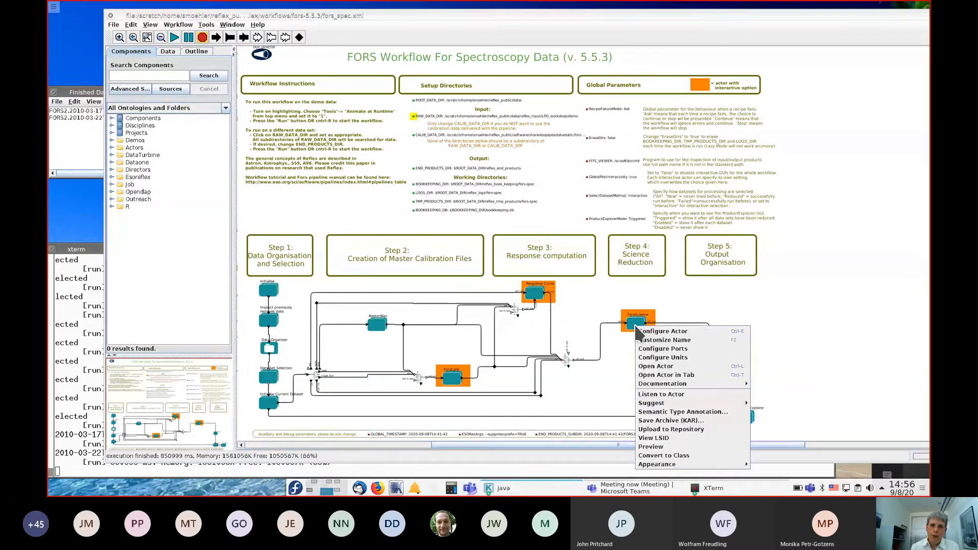
pyautogui.click(666, 366)
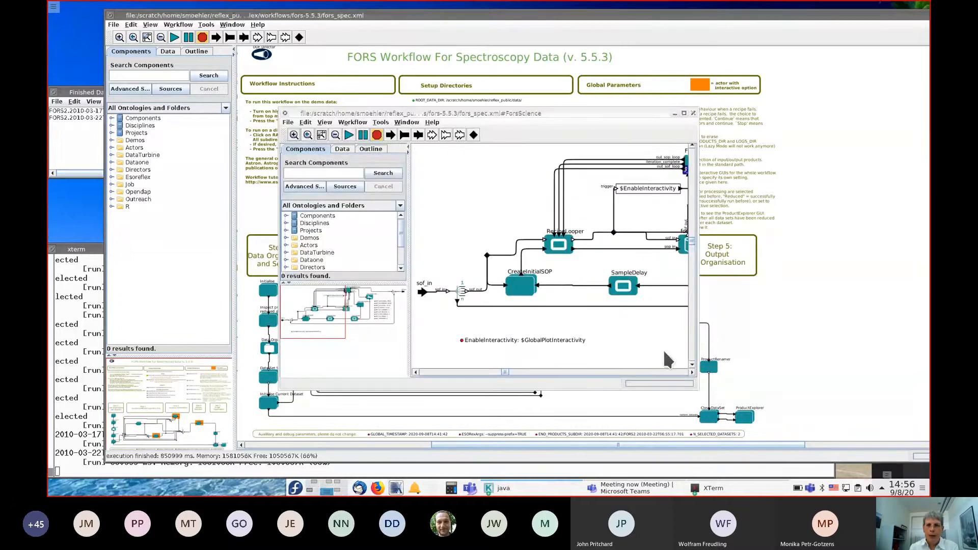
pyautogui.click(321, 135)
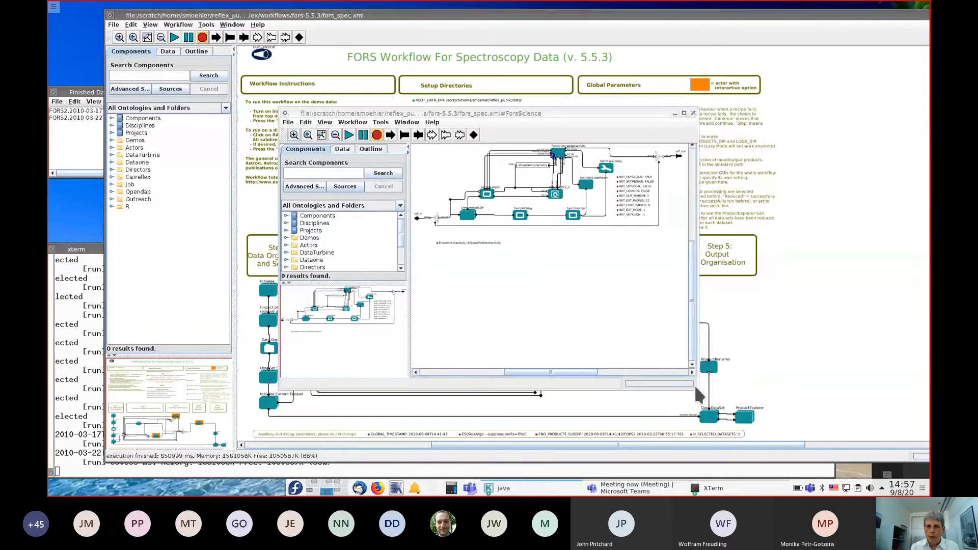
pyautogui.moveTo(696, 387); pyautogui.dragTo(868, 291)
pyautogui.click(321, 135)
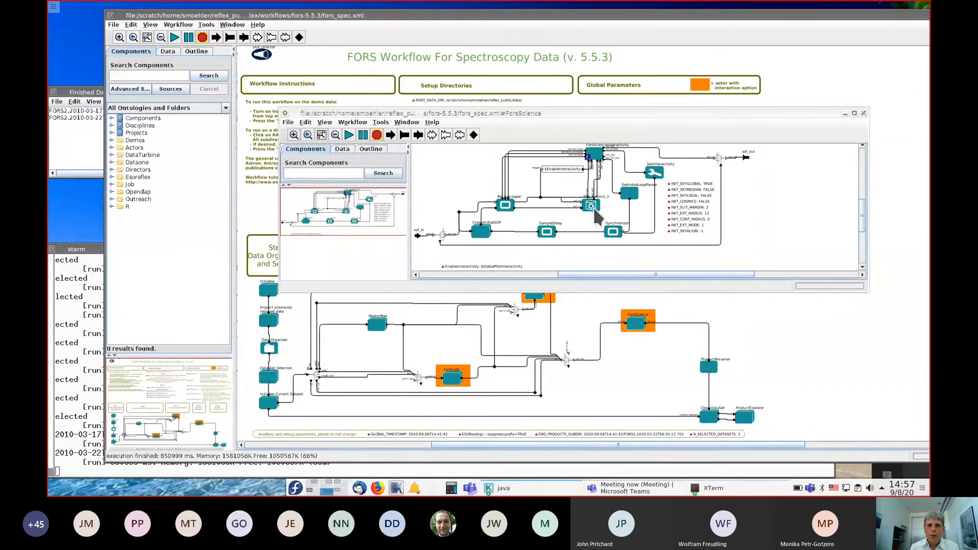
pyautogui.click(294, 135)
pyautogui.click(294, 135)
pyautogui.click(294, 135)
pyautogui.click(294, 135)
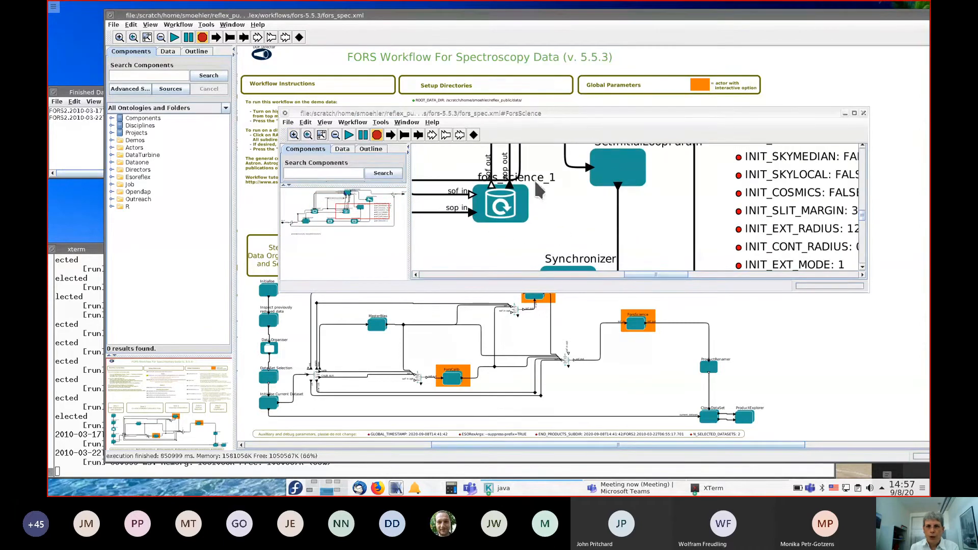
# Set the fors_science_1 recipe parameter generate_idp to true, commit it, and close the ForsScience sub-workflow
pyautogui.rightClick(505, 209)
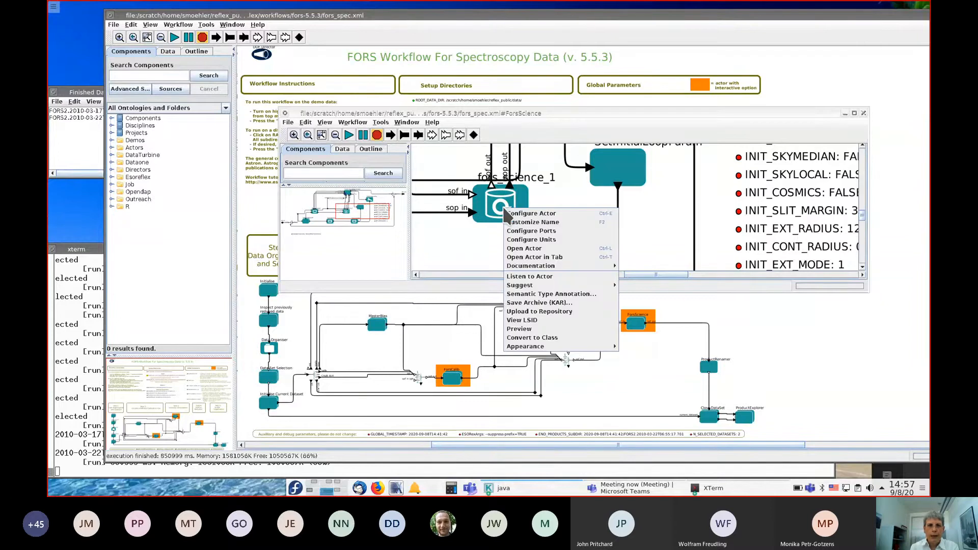
pyautogui.click(510, 214)
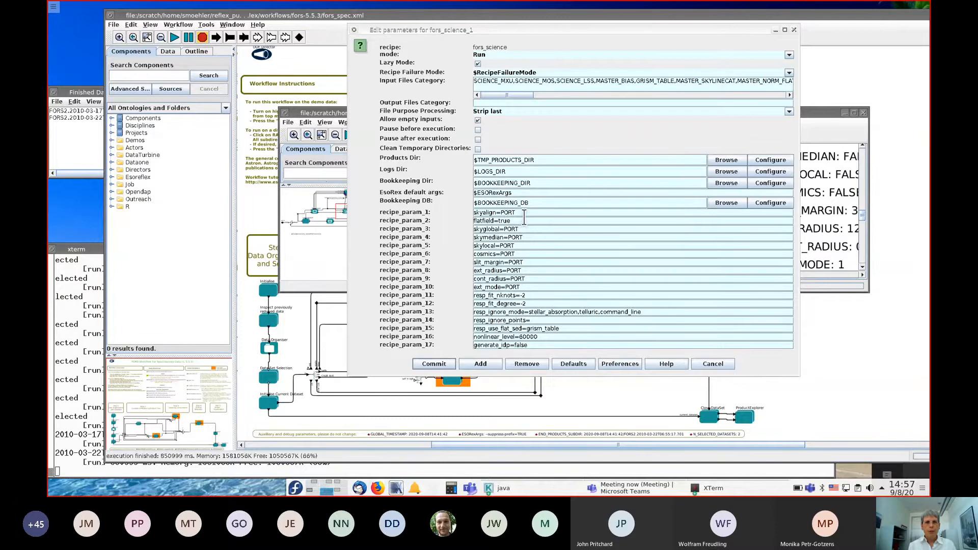
pyautogui.moveTo(516, 214); pyautogui.dragTo(461, 220)
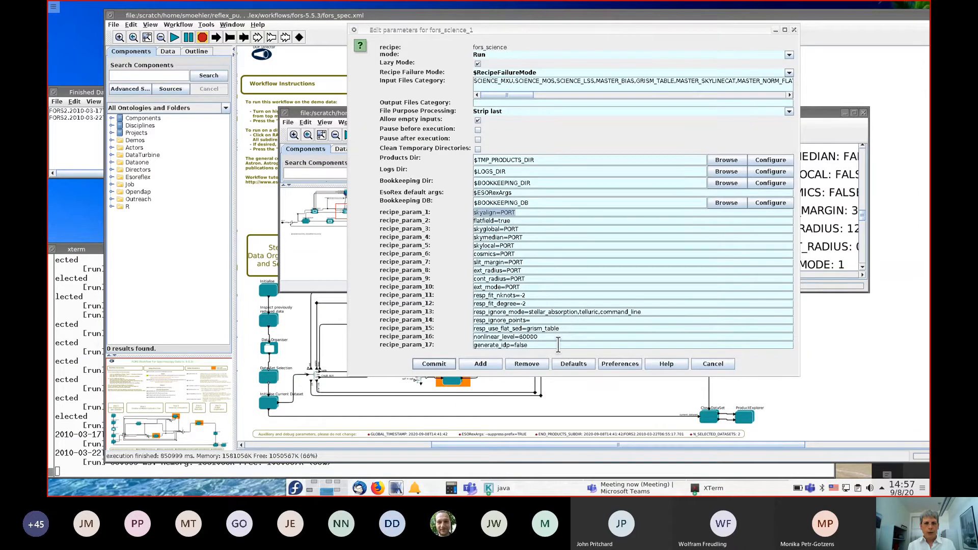
pyautogui.press('BackSpace')
pyautogui.press('BackSpace')
pyautogui.press('BackSpace')
pyautogui.press('BackSpace')
pyautogui.press('BackSpace')
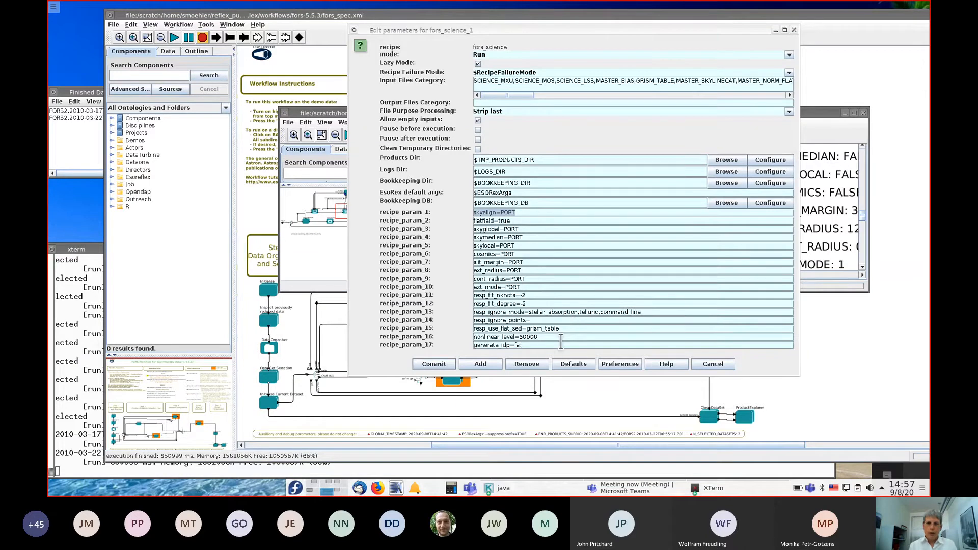
pyautogui.write('true')
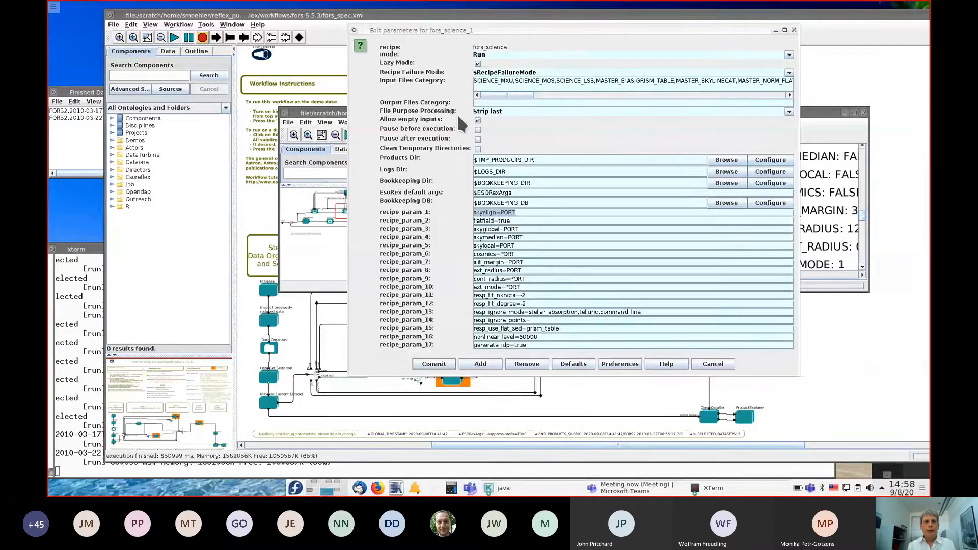
pyautogui.click(439, 366)
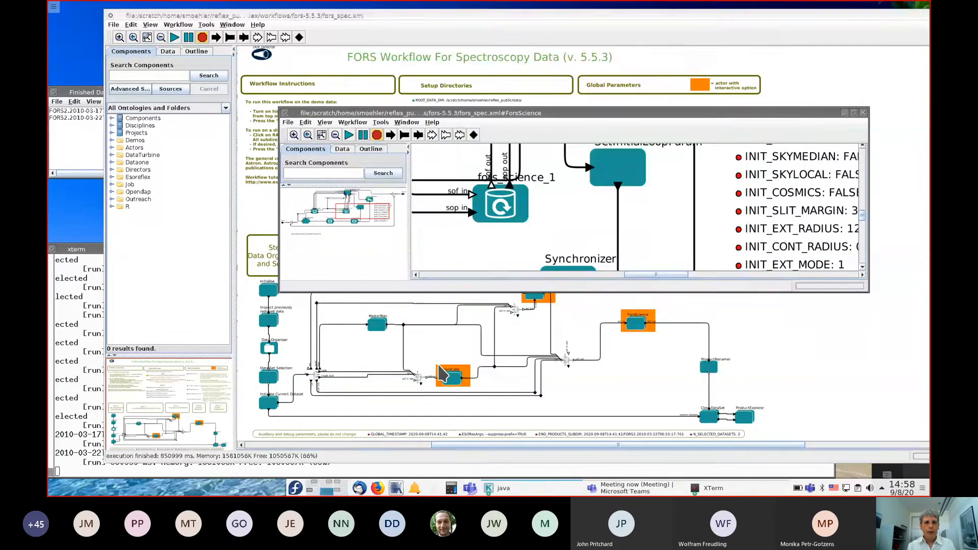
pyautogui.click(864, 112)
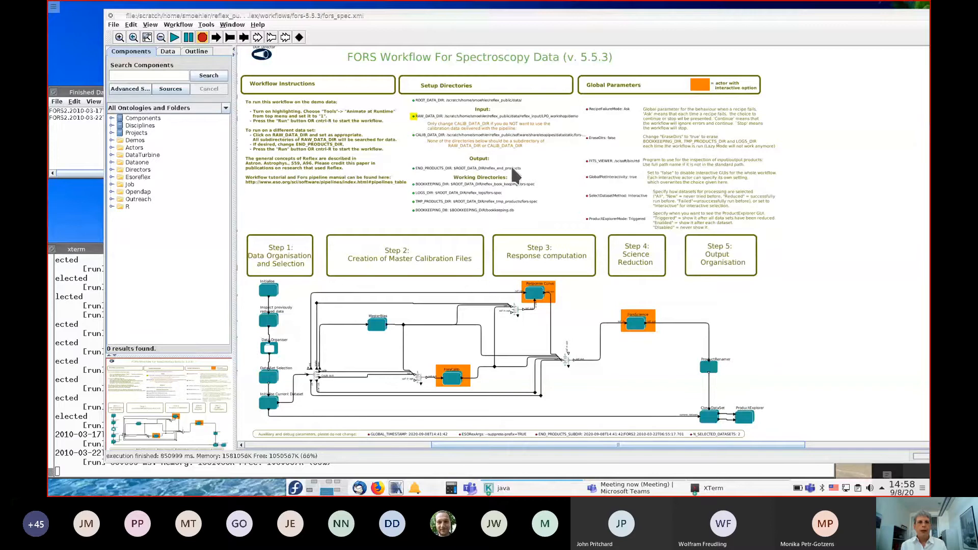
# Run the FORS workflow again and add the description "IDP" to the current execution
pyautogui.click(174, 39)
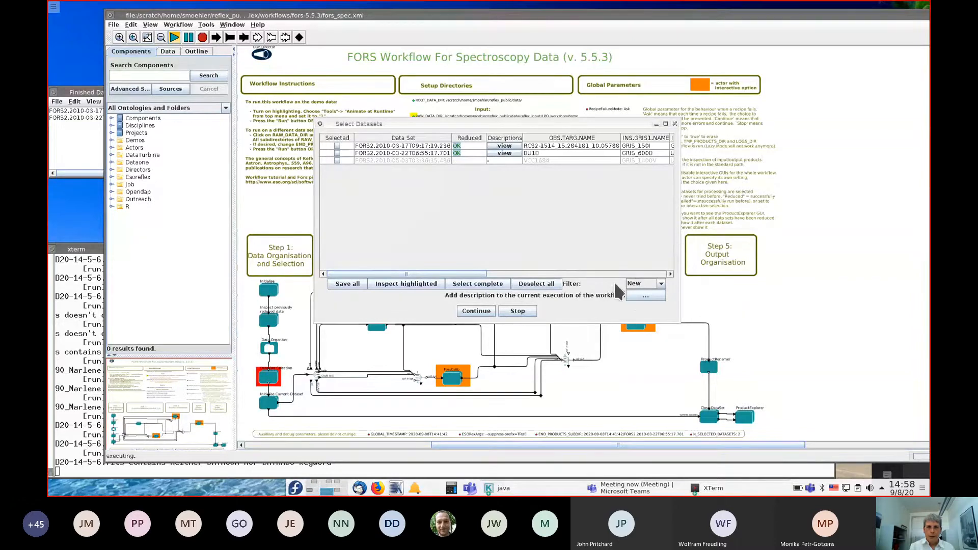
pyautogui.click(643, 297)
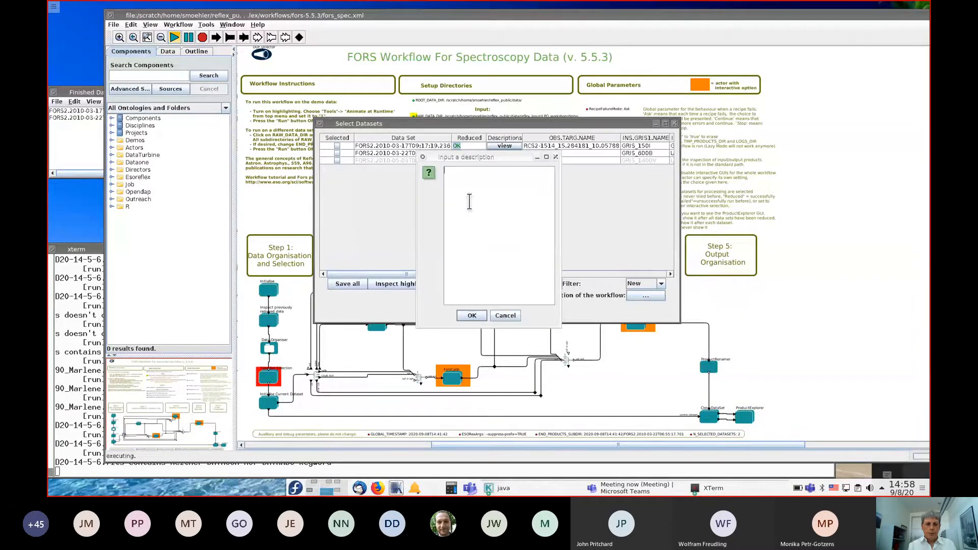
pyautogui.write('IDP')
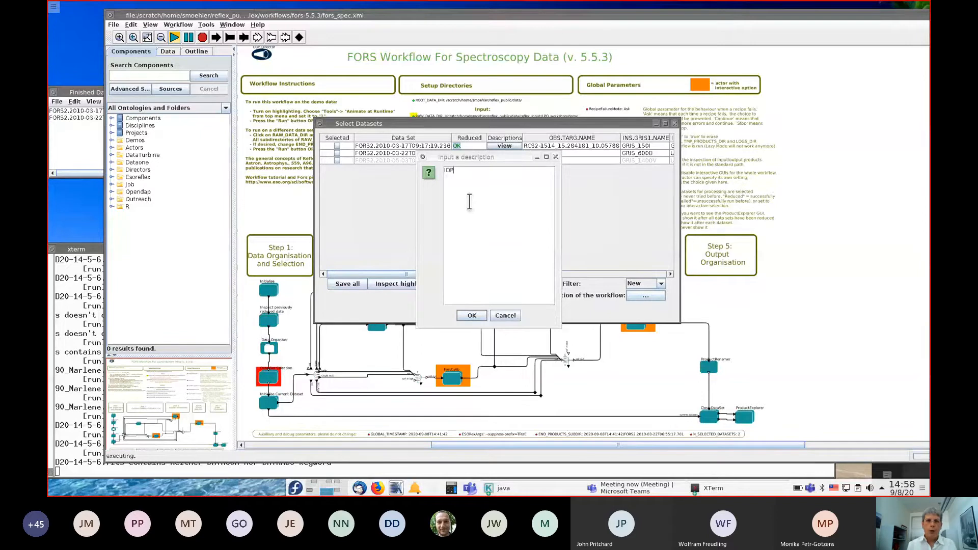
pyautogui.click(472, 315)
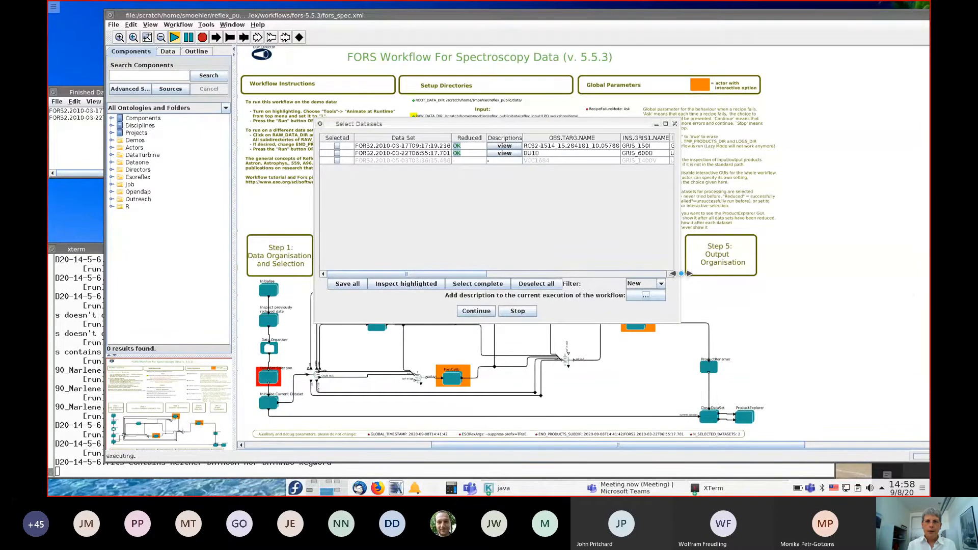
# Select the datasets matching the Reduced filter and continue the workflow with them
pyautogui.moveTo(680, 270); pyautogui.dragTo(902, 280)
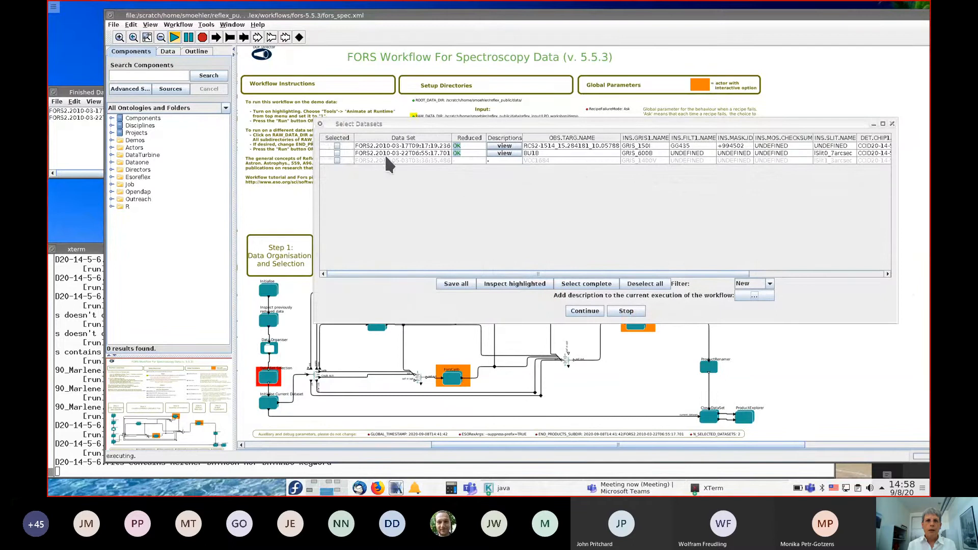
pyautogui.click(770, 284)
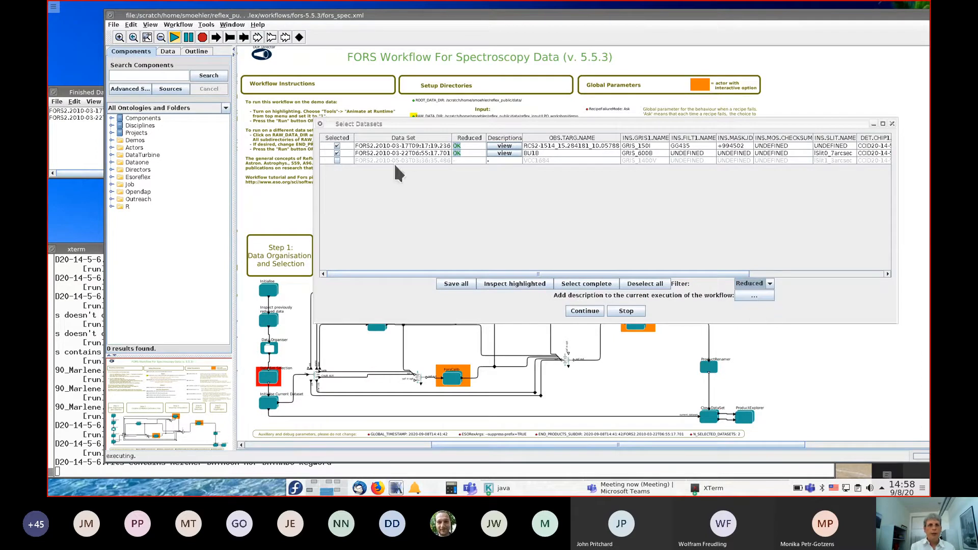
pyautogui.click(581, 311)
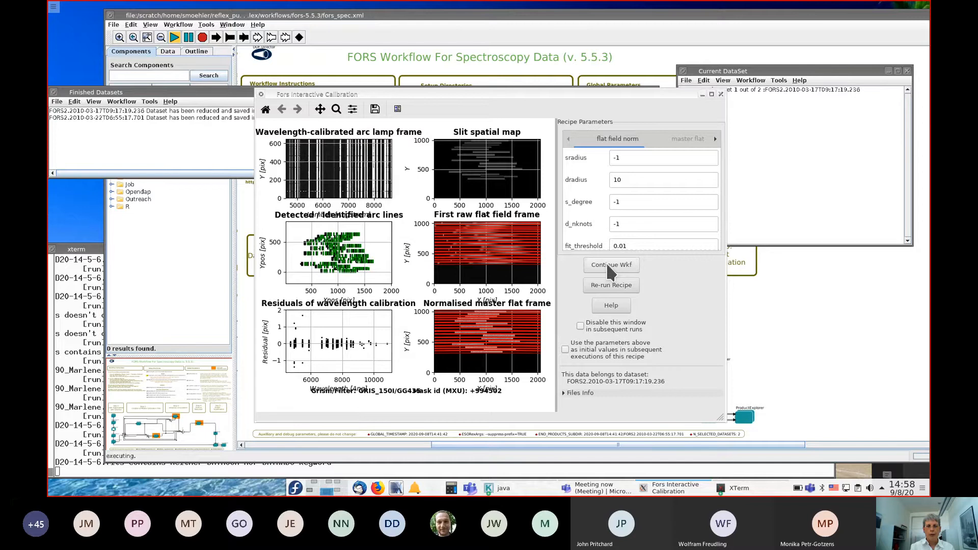
# Accept the RCS2-1514 dataset's calibration, re-run its science recipe with skyglobal instead of skylocal, and continue the workflow
pyautogui.click(608, 266)
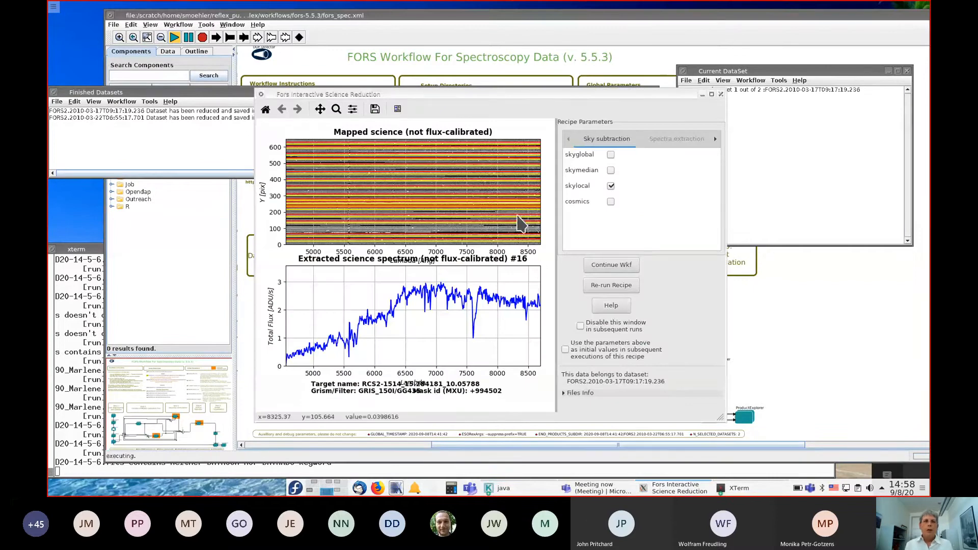
pyautogui.moveTo(449, 242)
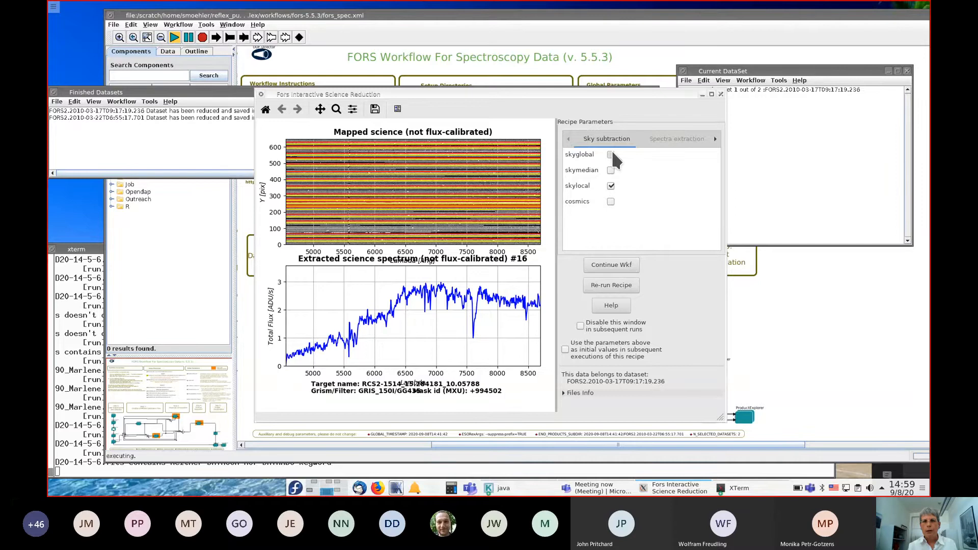
pyautogui.click(618, 282)
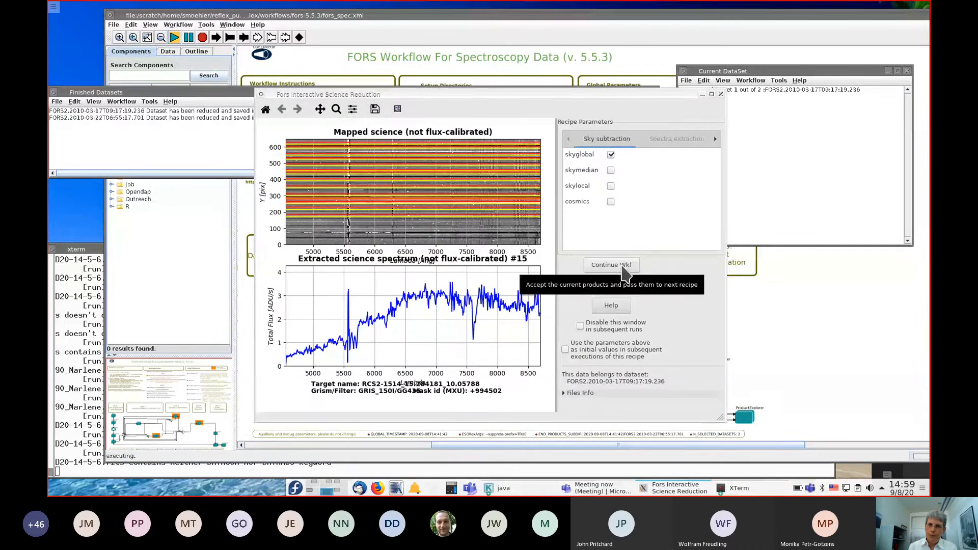
pyautogui.click(611, 265)
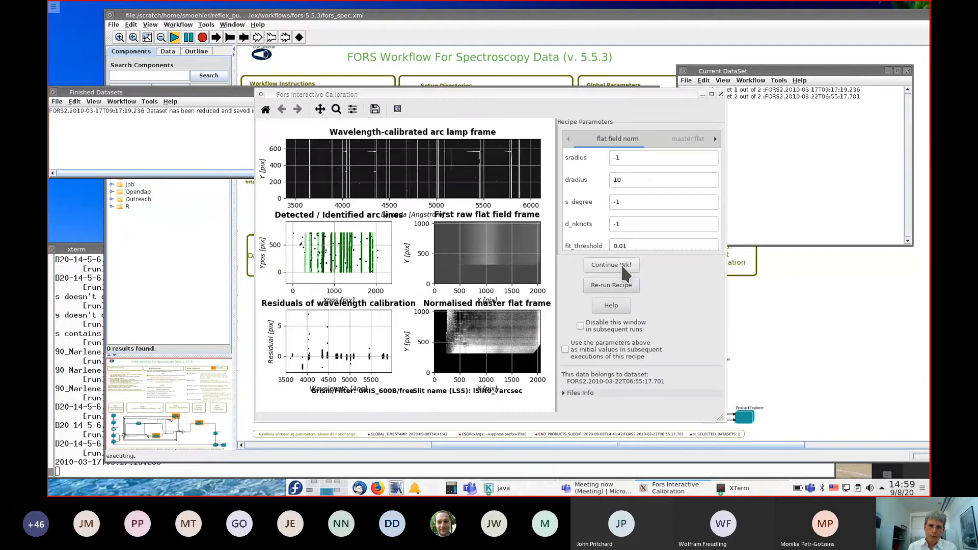
# Accept the BU1B dataset's calibration products, re-run its science recipe with skyglobal sky subtraction, and continue the workflow
pyautogui.click(620, 264)
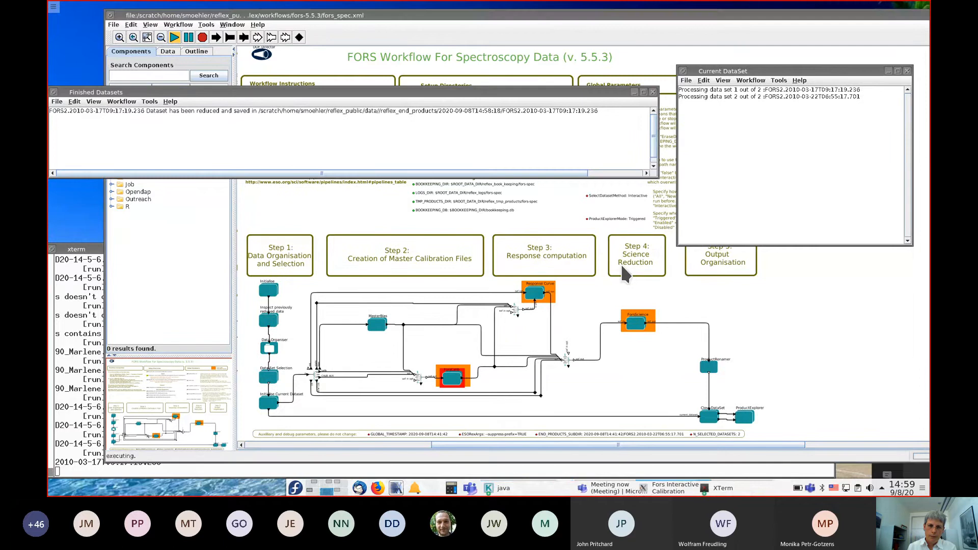
pyautogui.click(622, 265)
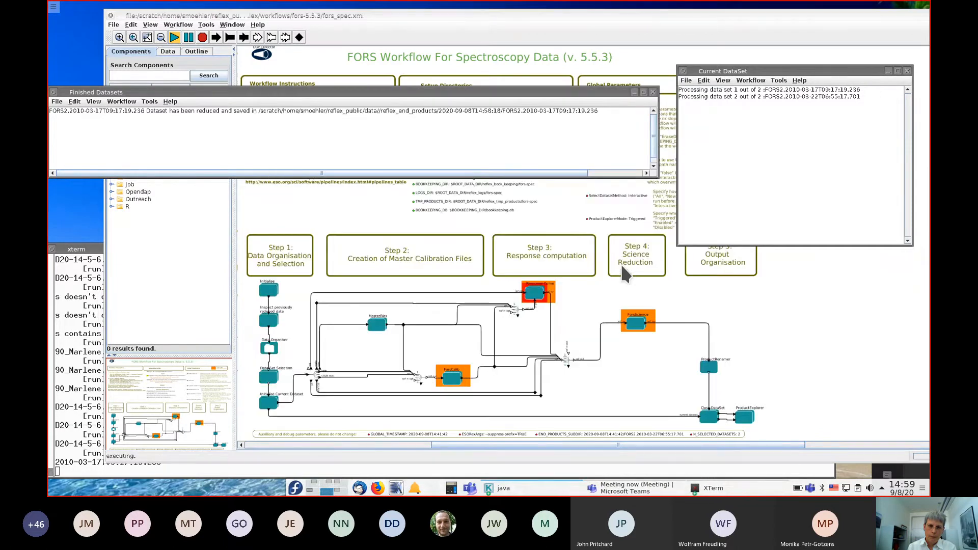
pyautogui.click(622, 266)
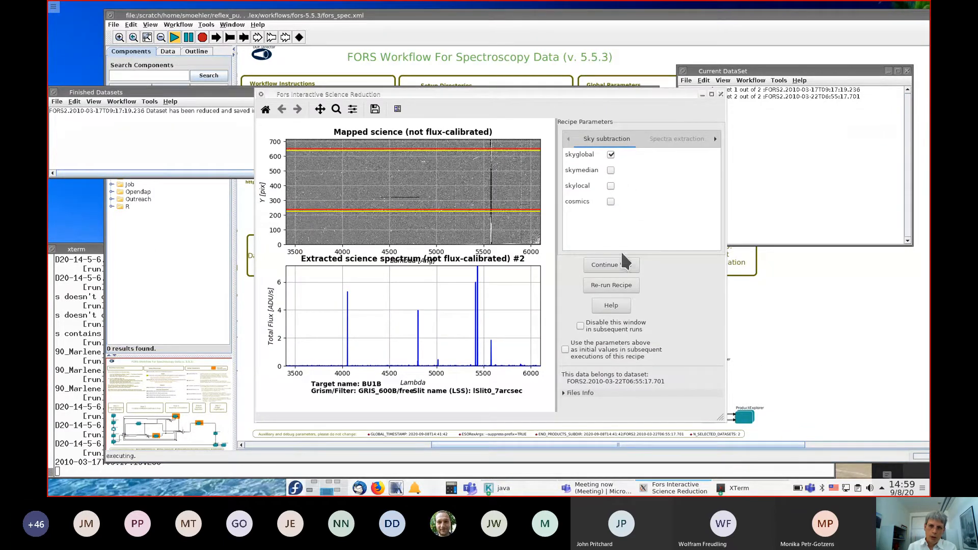
pyautogui.click(608, 283)
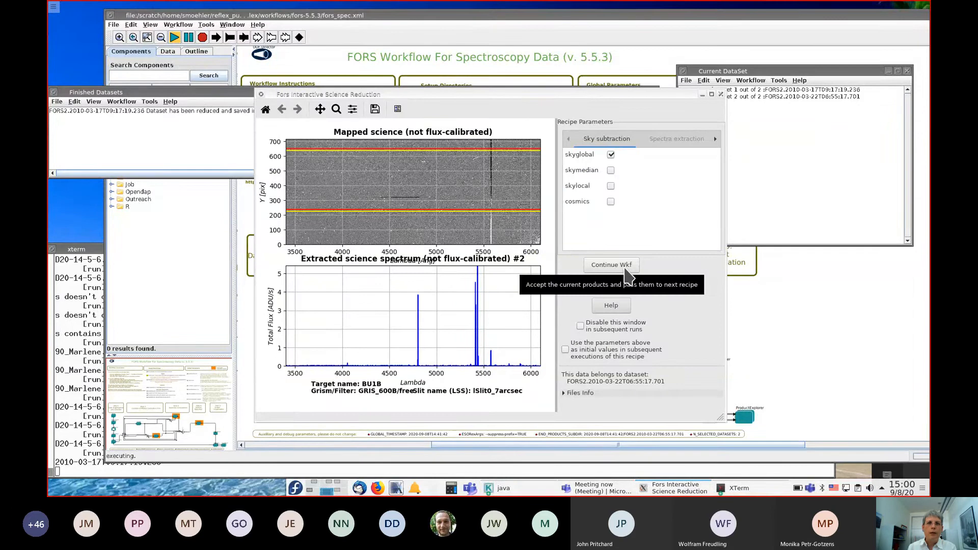
pyautogui.click(625, 268)
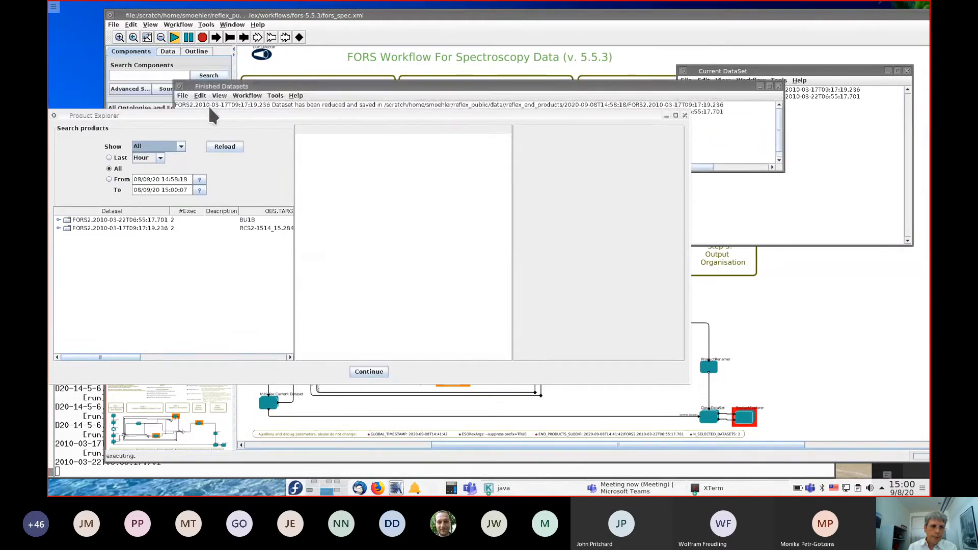
# Expand both datasets' executions in the Product Explorer and restrict the product search to 08/09/20 14:58:18 through 15:00:07
pyautogui.moveTo(213, 121); pyautogui.dragTo(369, 122)
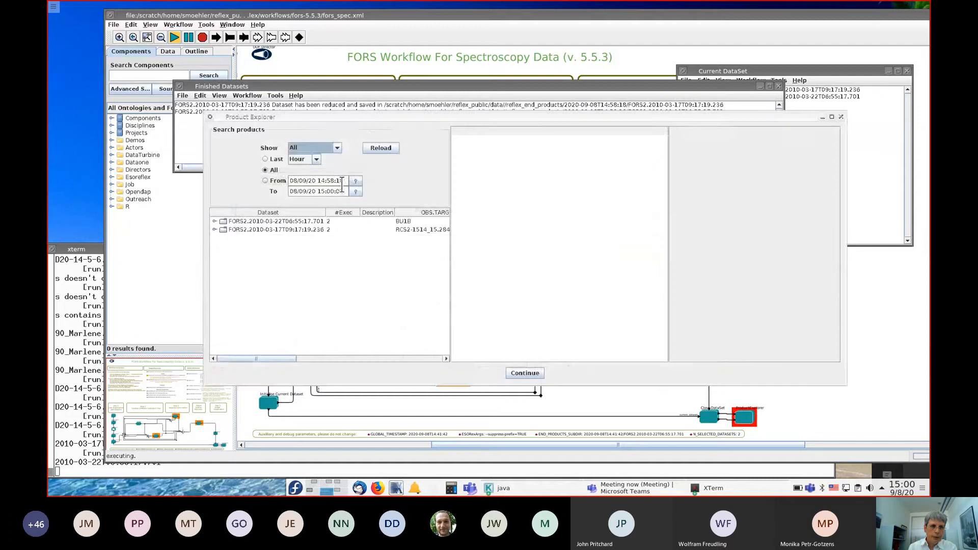
pyautogui.click(213, 221)
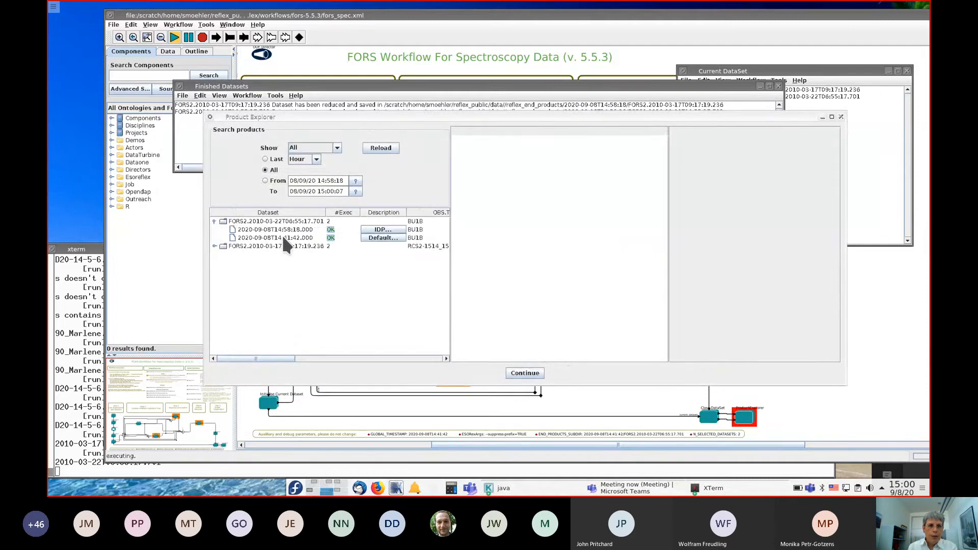
pyautogui.click(214, 246)
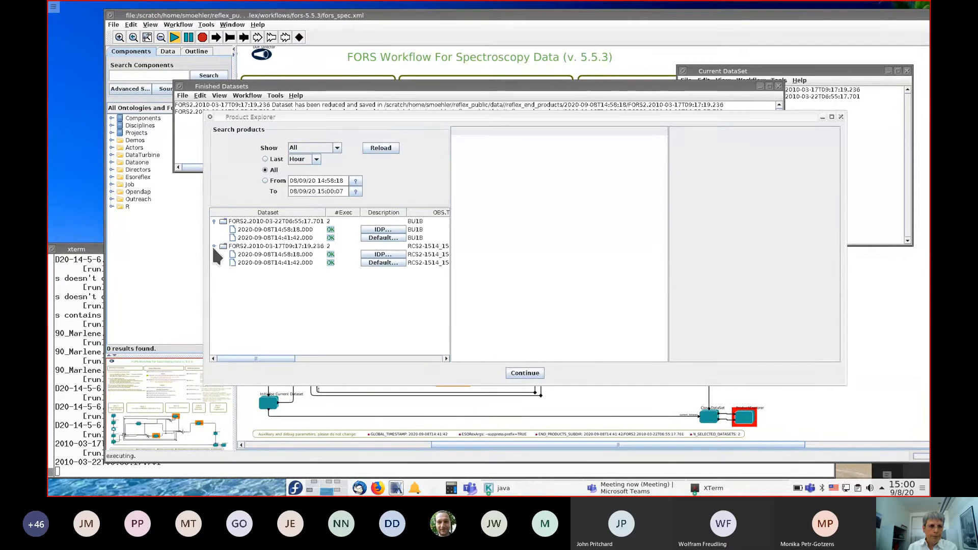
pyautogui.click(265, 180)
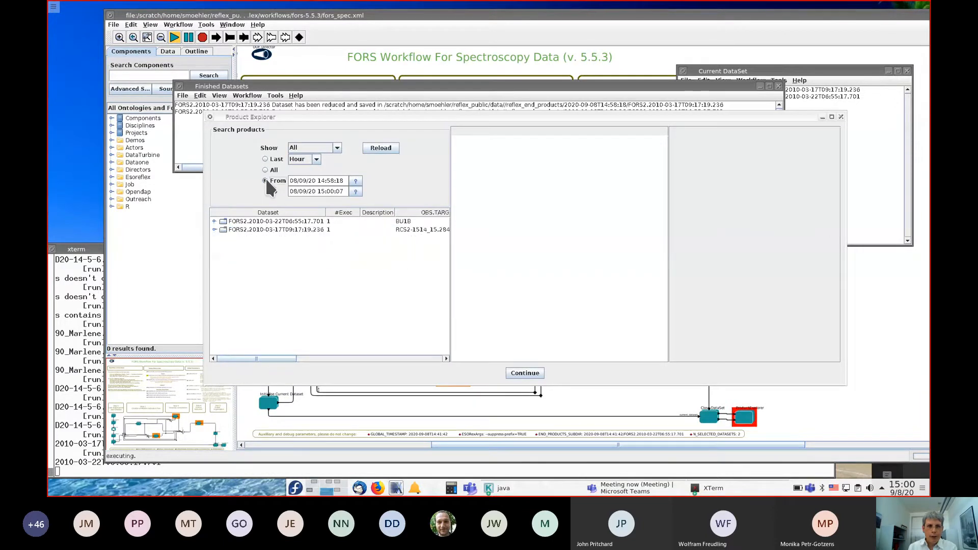
# Expand both datasets' executions in the restricted time range, and again with the product search period set to All
pyautogui.click(215, 221)
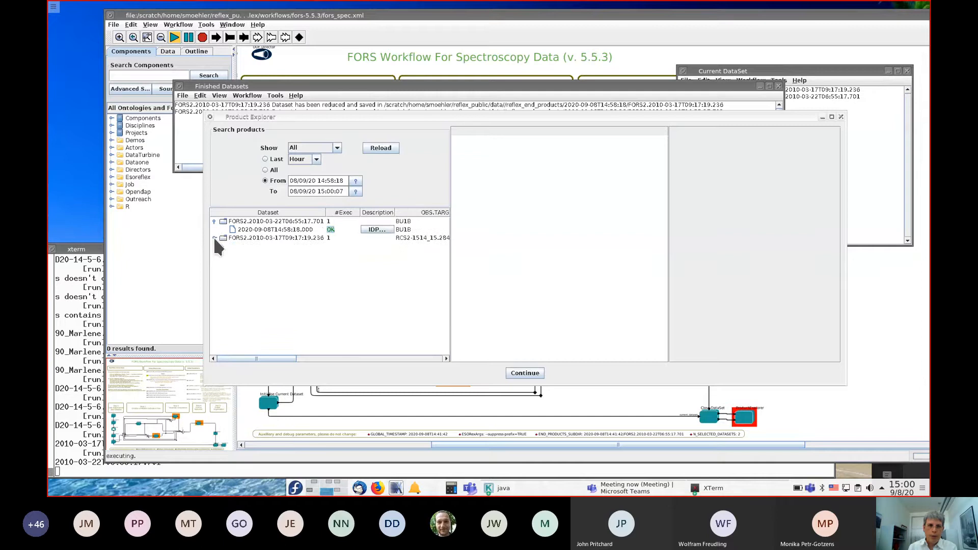
pyautogui.click(214, 238)
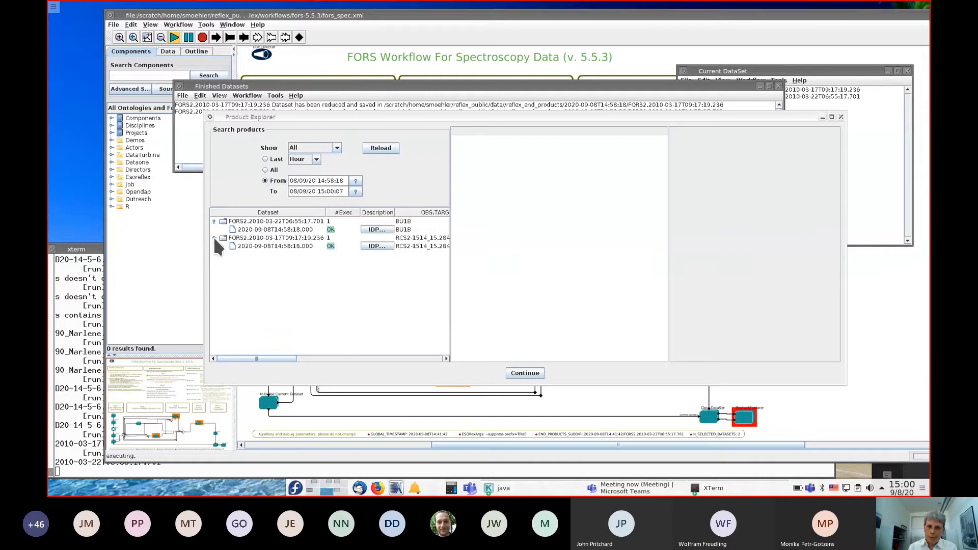
pyautogui.click(265, 170)
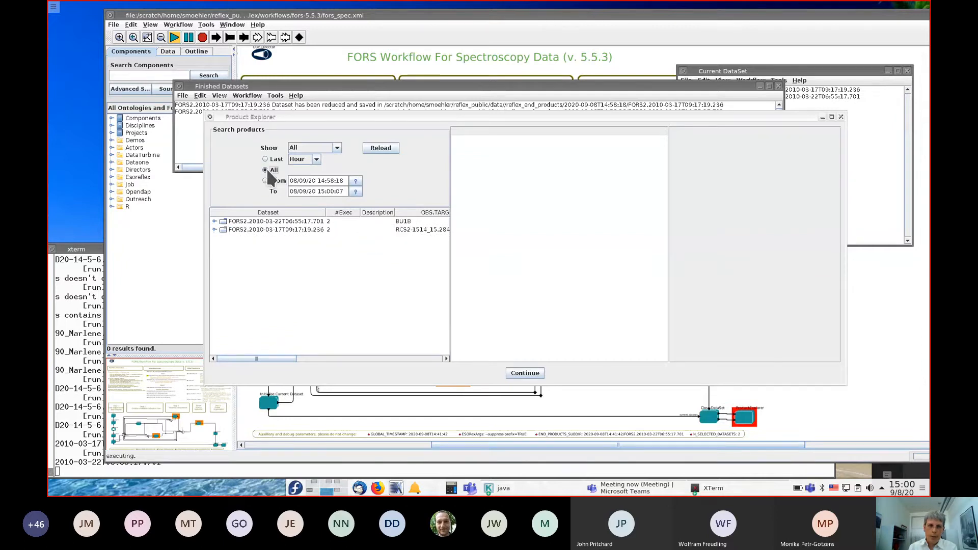
pyautogui.click(215, 222)
pyautogui.click(214, 246)
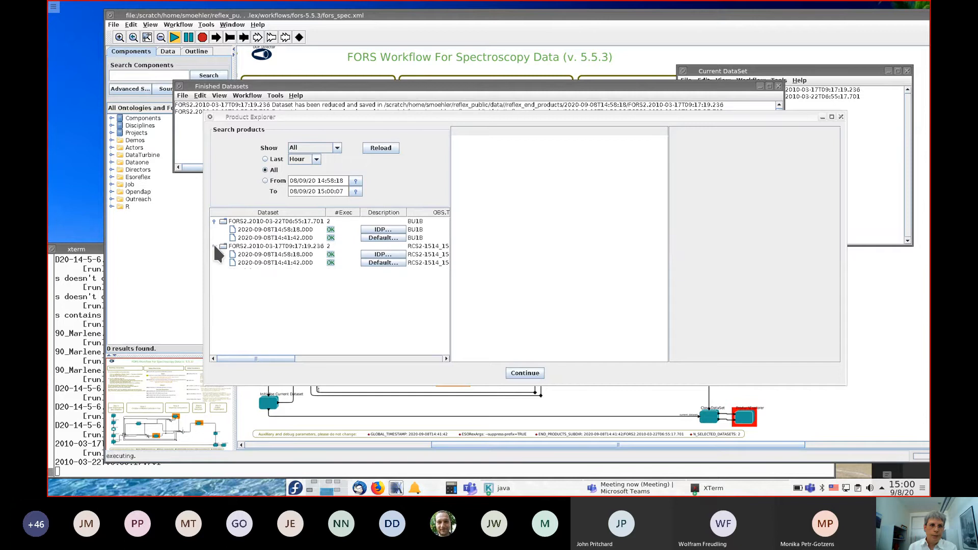
# Compare the product lists of the RCS2-1514 and BU1B datasets and of BU1B's IDP and Default executions
pyautogui.click(248, 246)
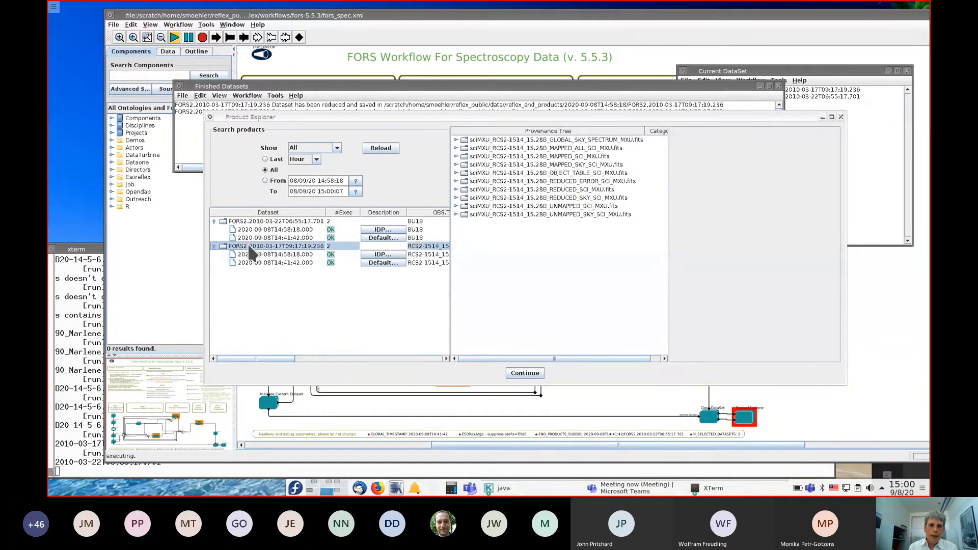
pyautogui.click(290, 223)
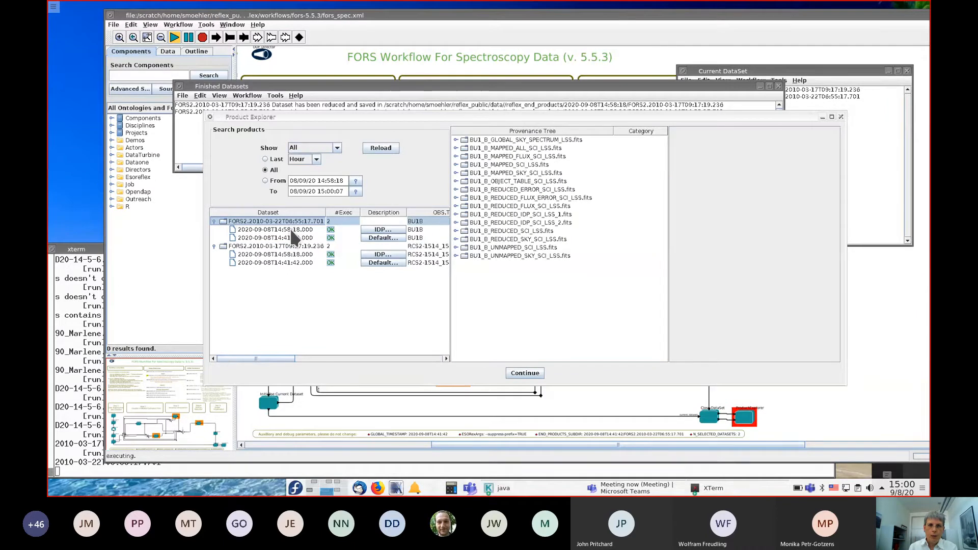
pyautogui.click(292, 231)
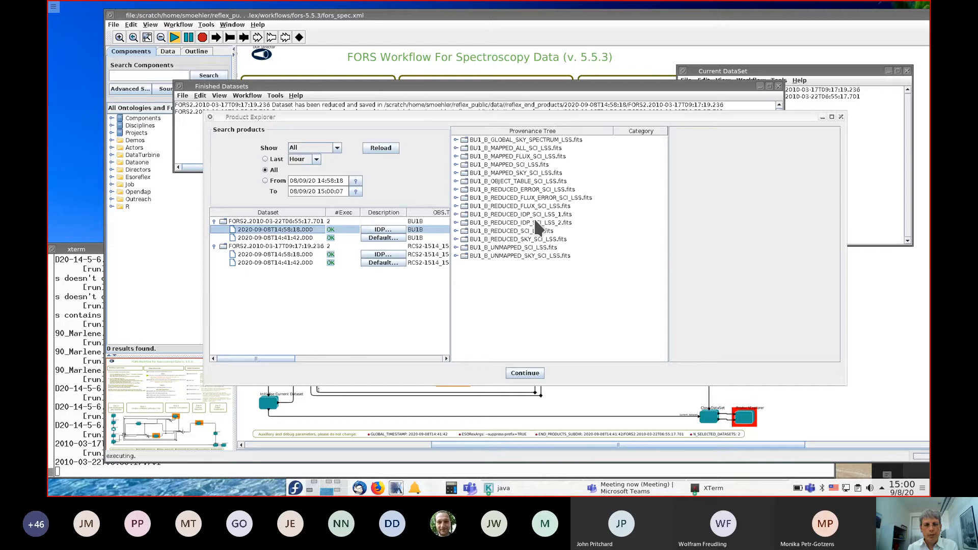
pyautogui.click(275, 238)
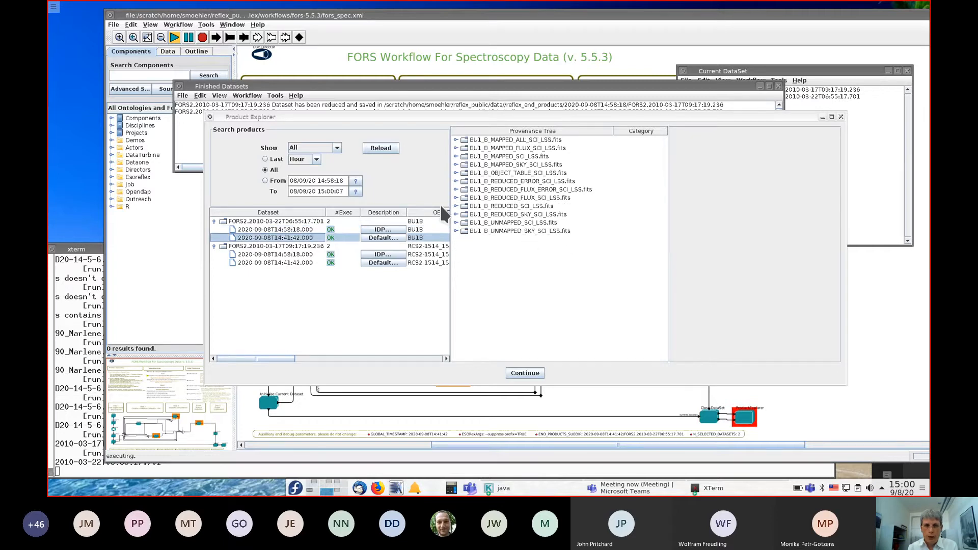
pyautogui.click(275, 230)
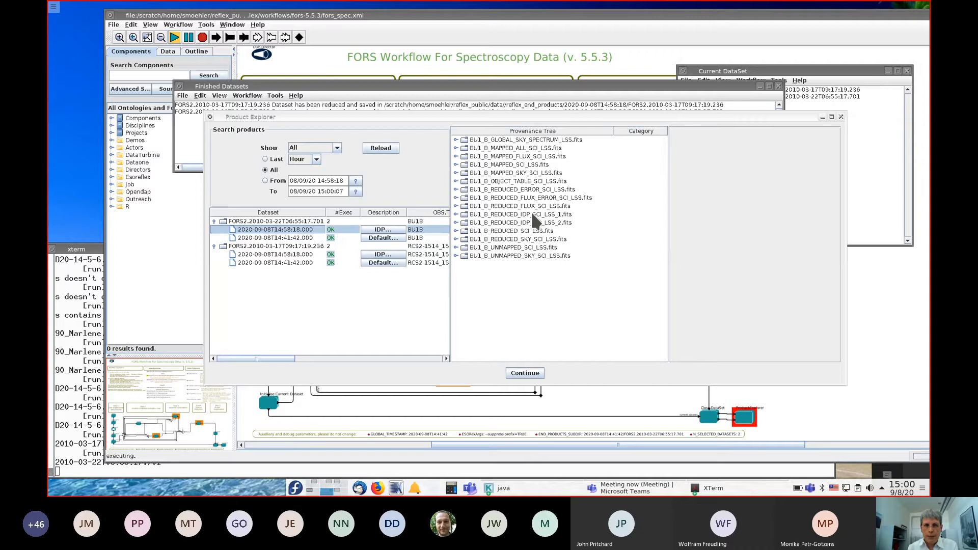
# Open BU1_B_MAPPED_SCI_LSS.fits from BU1B's IDP execution in the FITS viewer and set its cut levels automatically
pyautogui.click(514, 165)
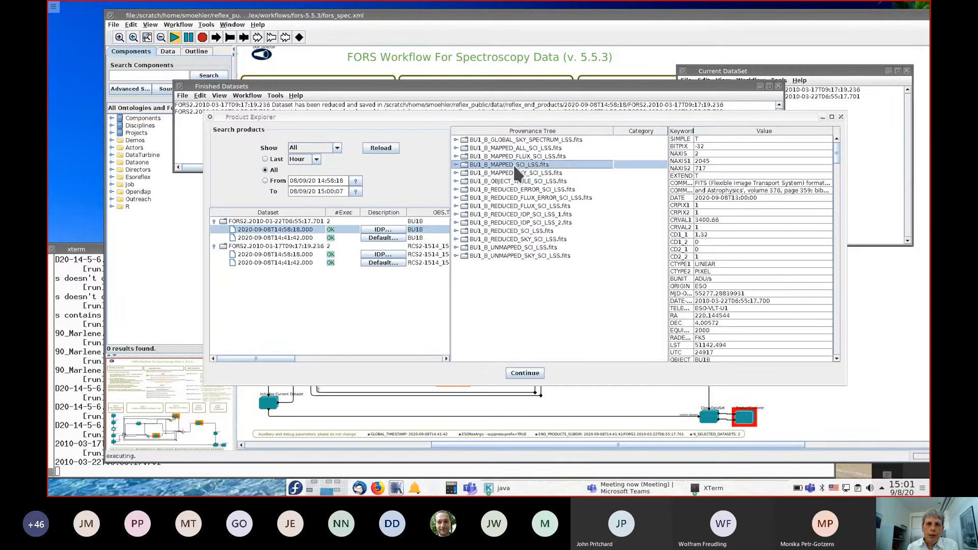
pyautogui.rightClick(514, 168)
pyautogui.click(525, 180)
pyautogui.click(318, 88)
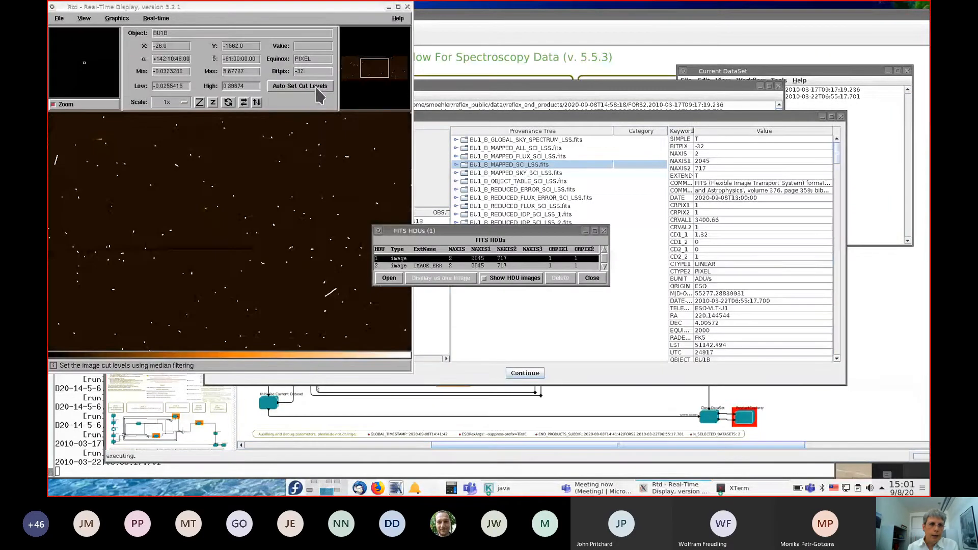
# Set the image's high cut to 0.1, show it at 1/2x scale, move its window aside and close the HDU list
pyautogui.click(247, 86)
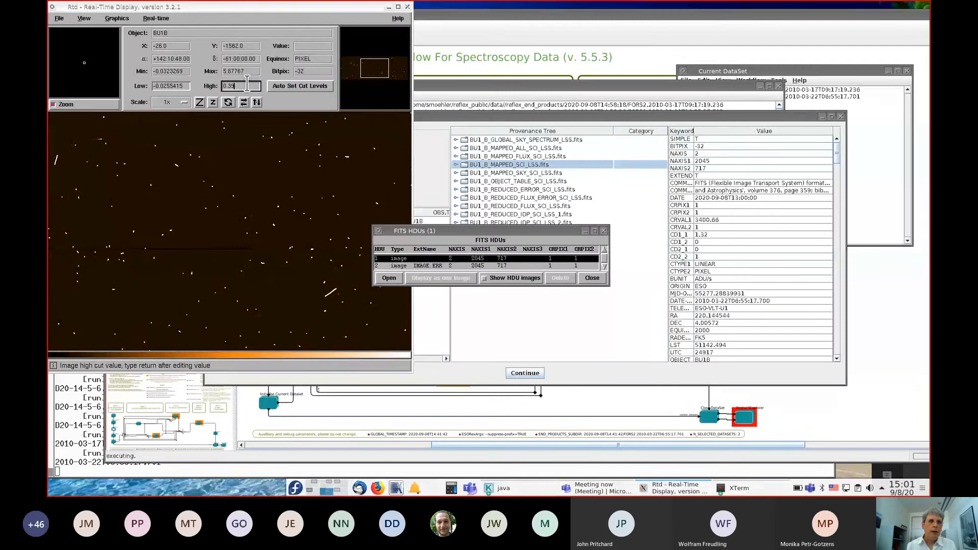
pyautogui.press('BackSpace')
pyautogui.press('BackSpace')
pyautogui.press('BackSpace')
pyautogui.press('BackSpace')
pyautogui.write('1')
pyautogui.press('Return')
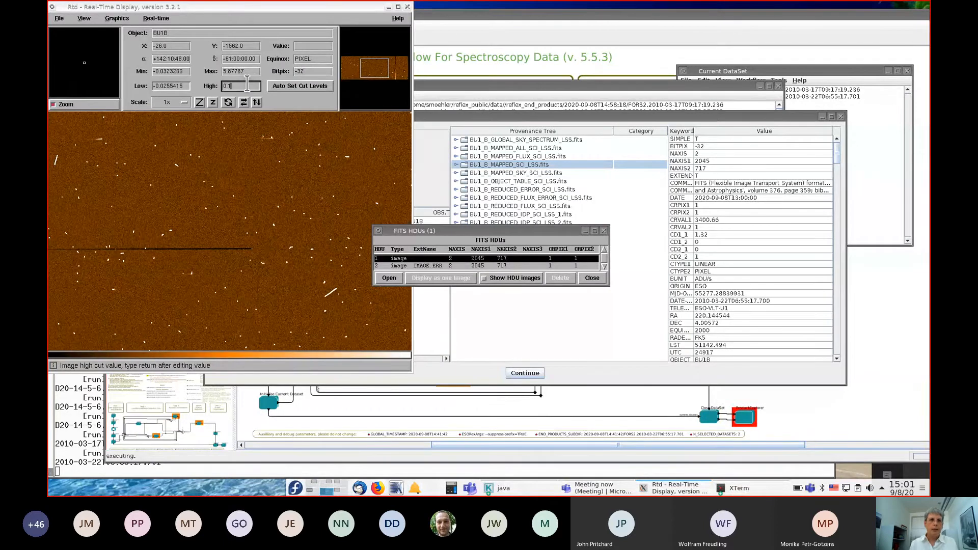
pyautogui.click(213, 102)
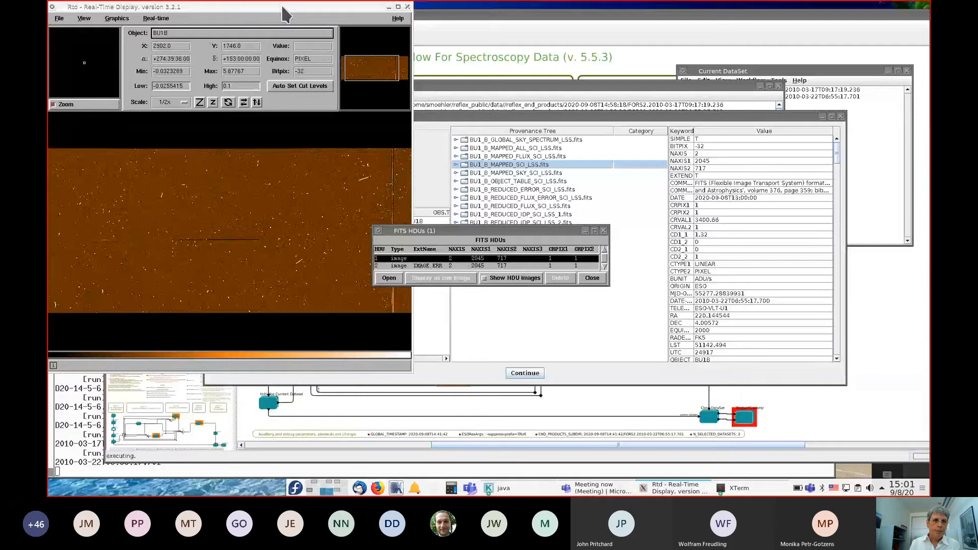
pyautogui.moveTo(282, 6); pyautogui.dragTo(737, 6)
pyautogui.click(592, 278)
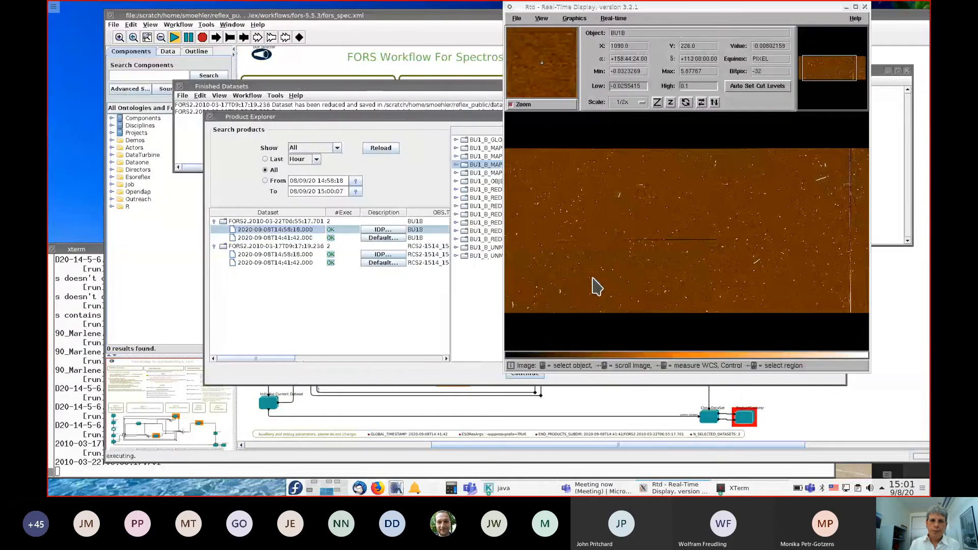
# Open BU1_B_MAPPED_SCI_LSS.fits from BU1B's Default execution in a second FITS viewer
pyautogui.click(294, 237)
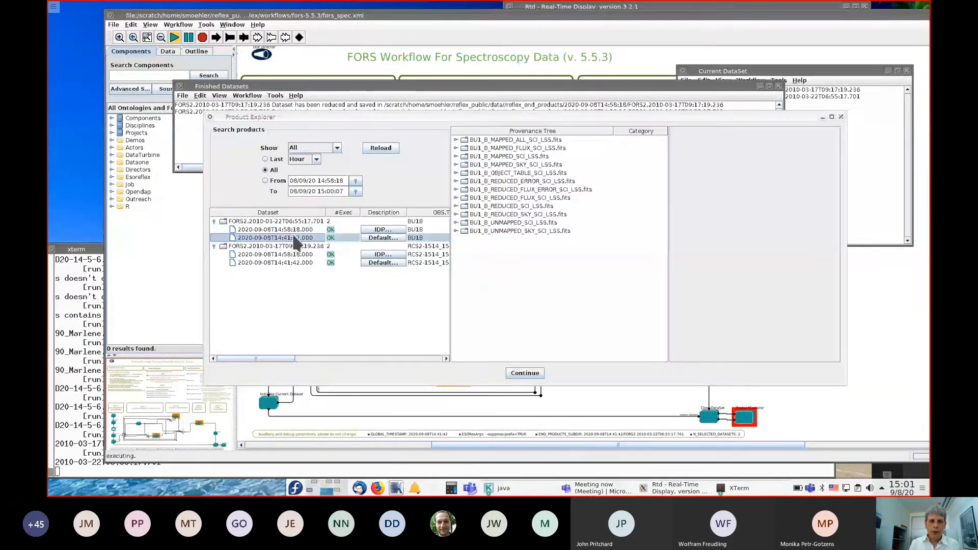
pyautogui.click(507, 156)
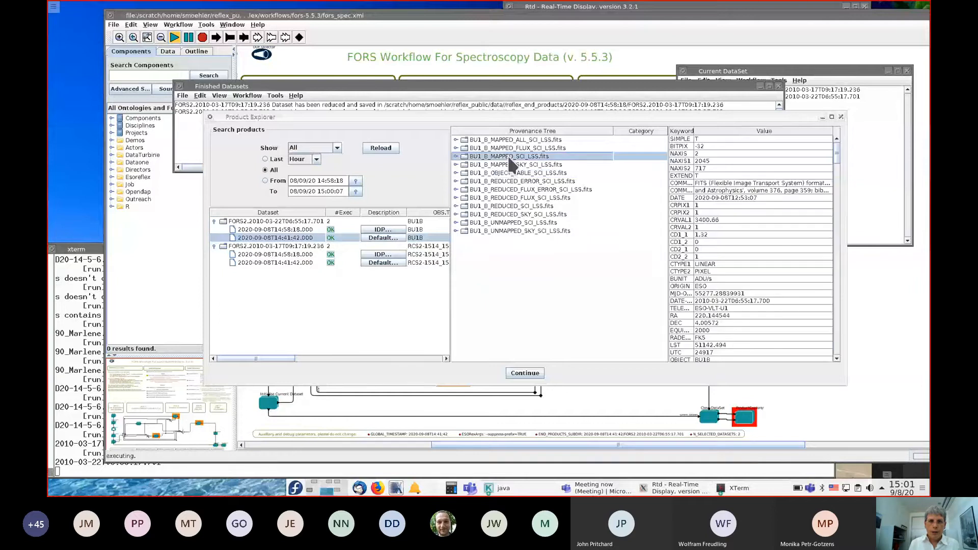
pyautogui.rightClick(578, 152)
pyautogui.click(591, 168)
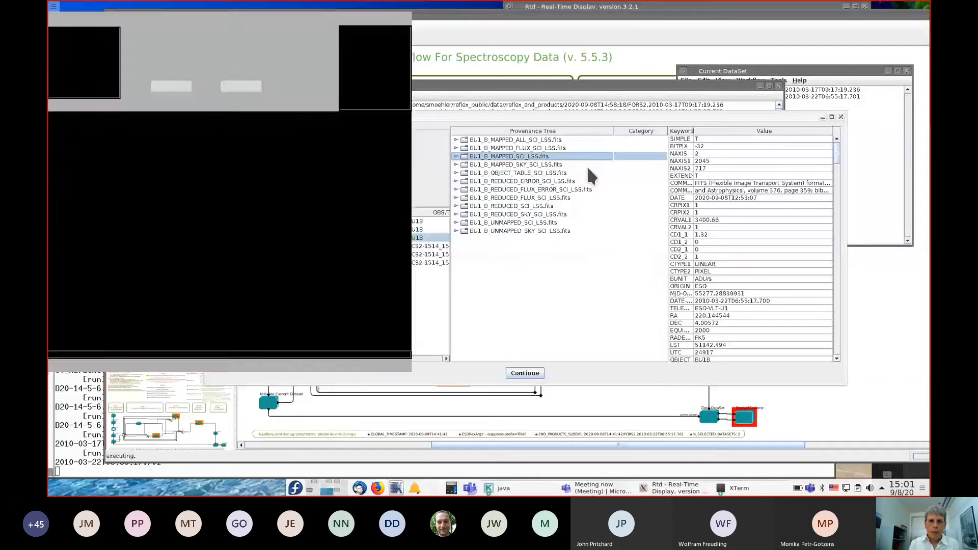
# Set the second image's high cut to 0.1 at 1/2x scale and clear the workflow windows and HDU list from the images
pyautogui.click(275, 86)
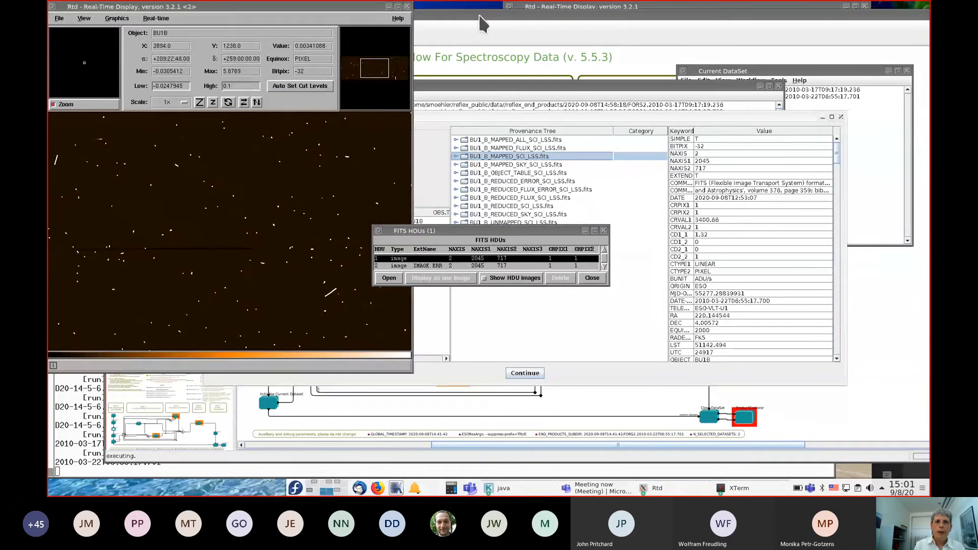
pyautogui.moveTo(479, 15); pyautogui.dragTo(636, 332)
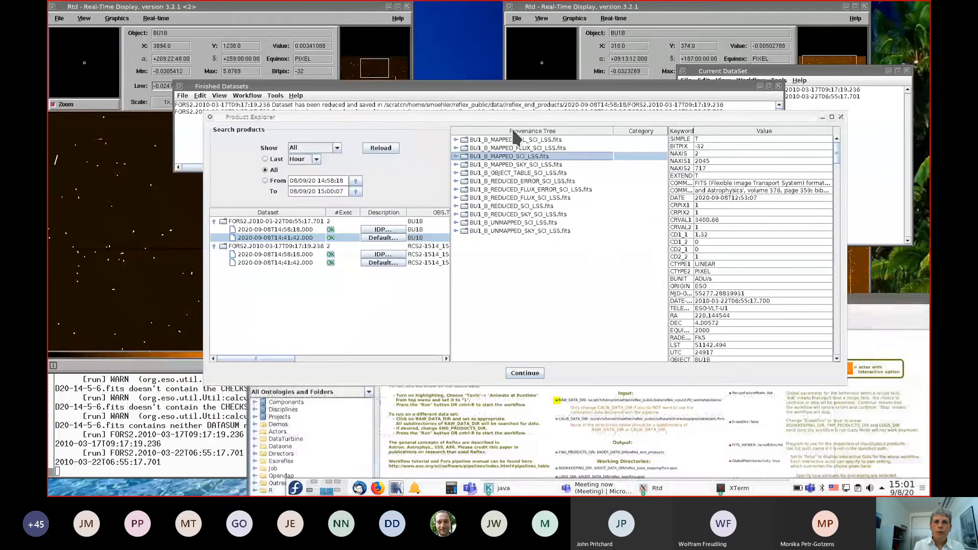
pyautogui.moveTo(507, 91); pyautogui.dragTo(656, 360)
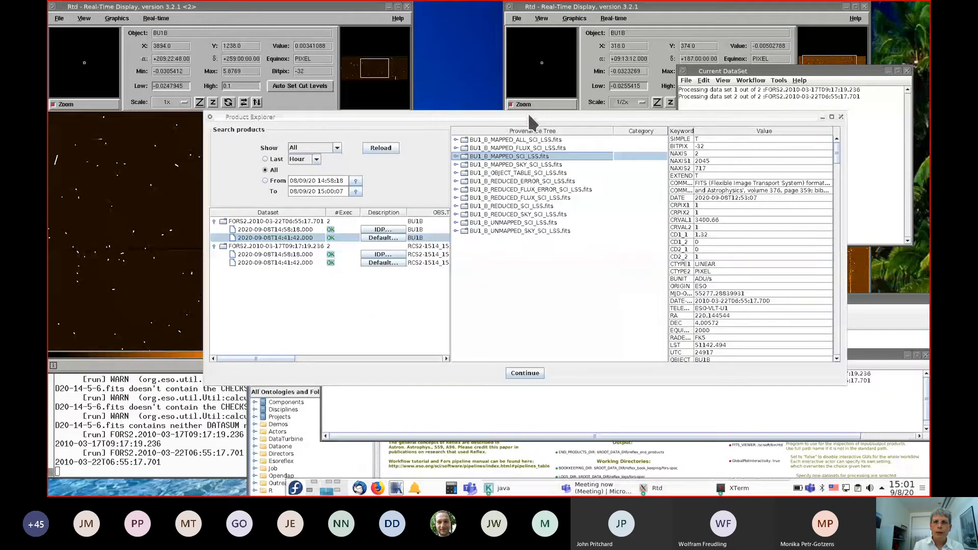
pyautogui.moveTo(528, 113); pyautogui.dragTo(660, 369)
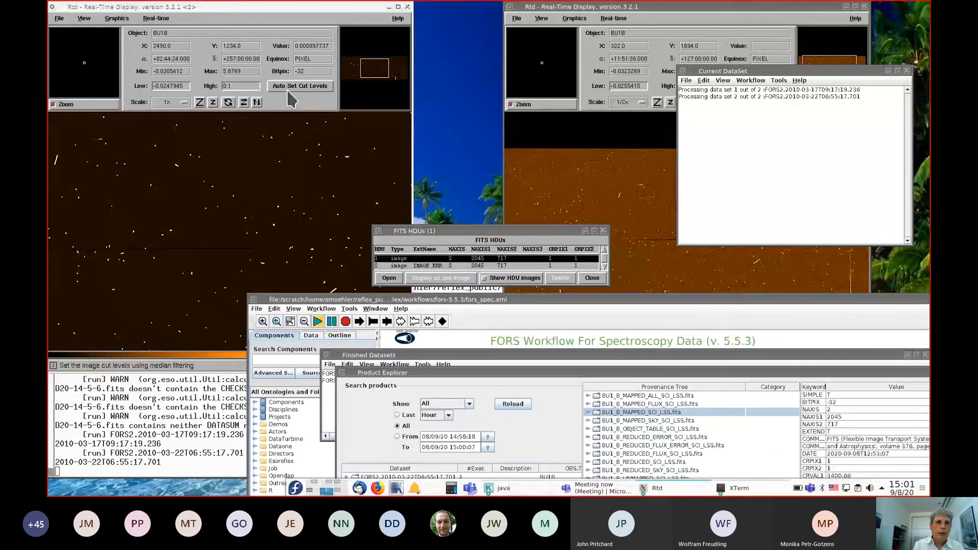
pyautogui.press('Return')
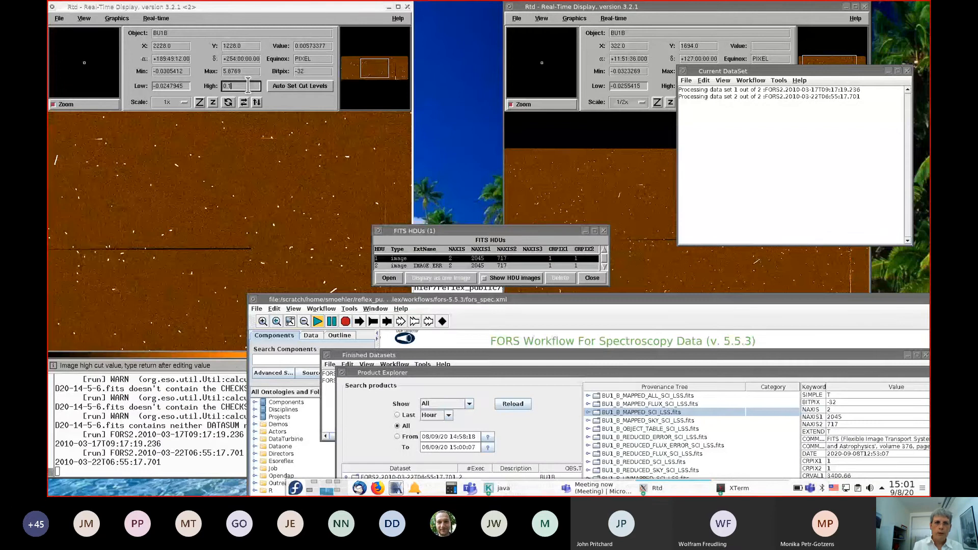
pyautogui.click(592, 278)
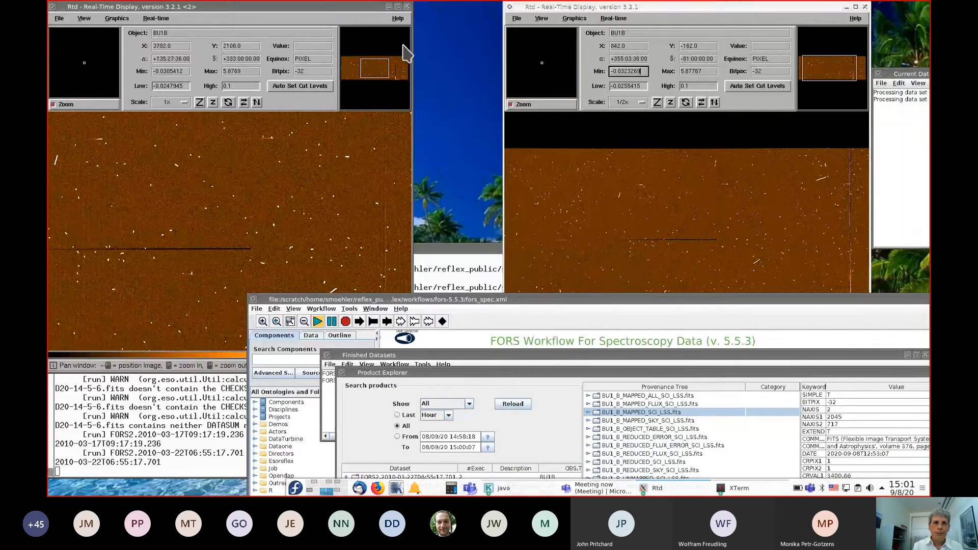
pyautogui.click(212, 102)
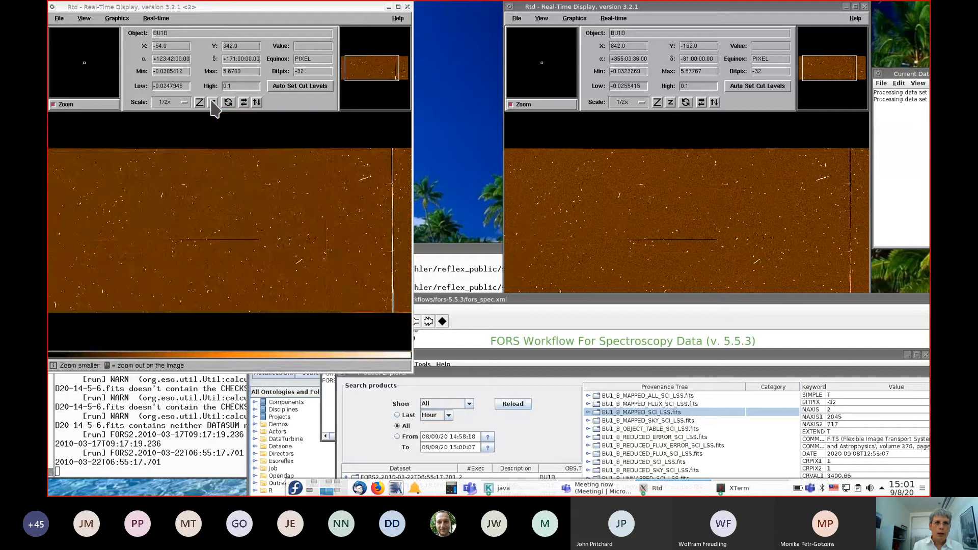
# Compare the two mapped science images side by side at 1x scale around the bright vertical sky line
pyautogui.moveTo(588, 7); pyautogui.dragTo(510, 7)
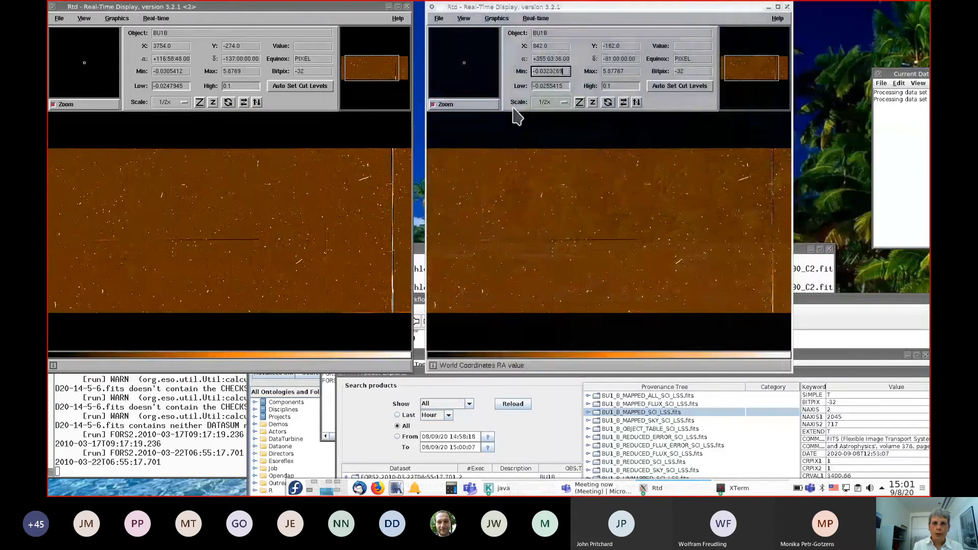
pyautogui.click(199, 102)
pyautogui.moveTo(375, 72); pyautogui.dragTo(397, 70)
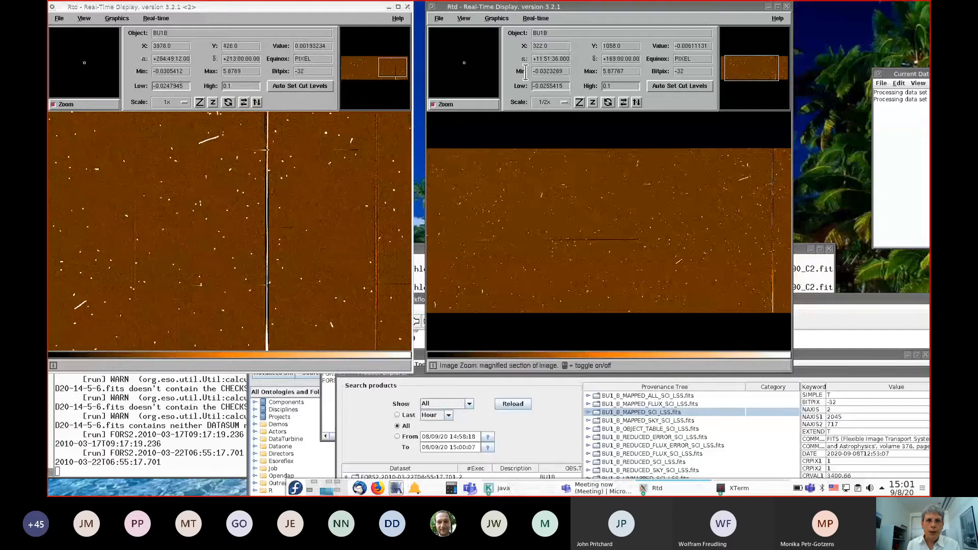
pyautogui.click(579, 102)
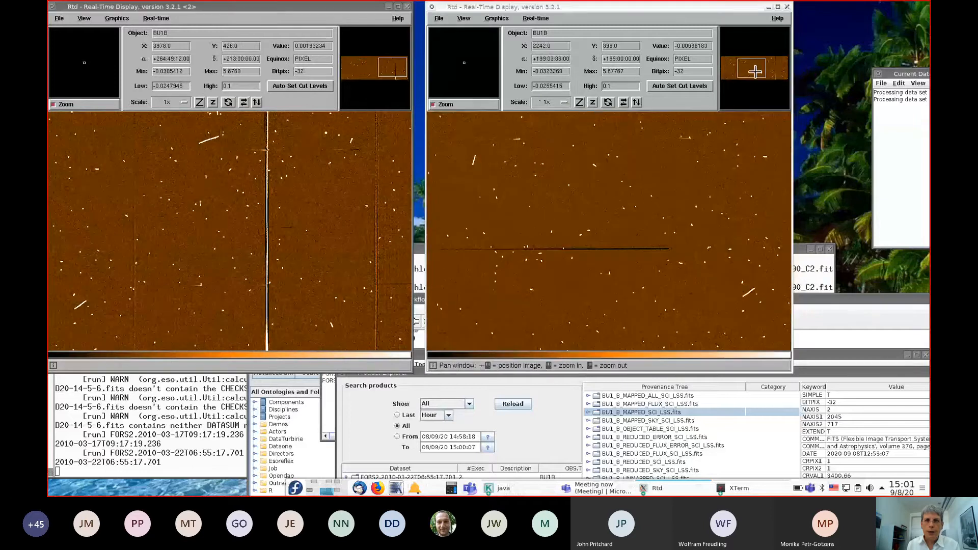
pyautogui.moveTo(755, 72); pyautogui.dragTo(774, 70)
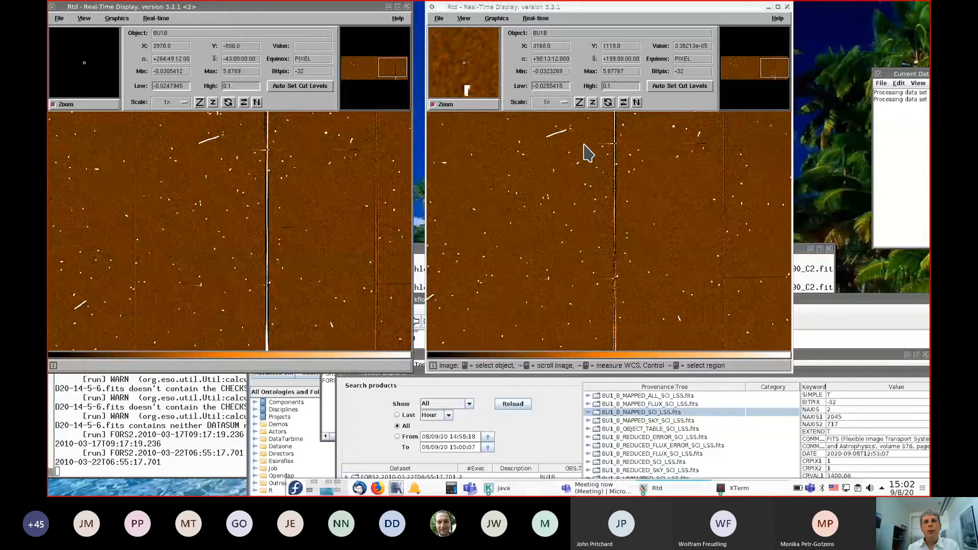
# Close both image displays and continue the workflow from the Product Explorer
pyautogui.click(787, 7)
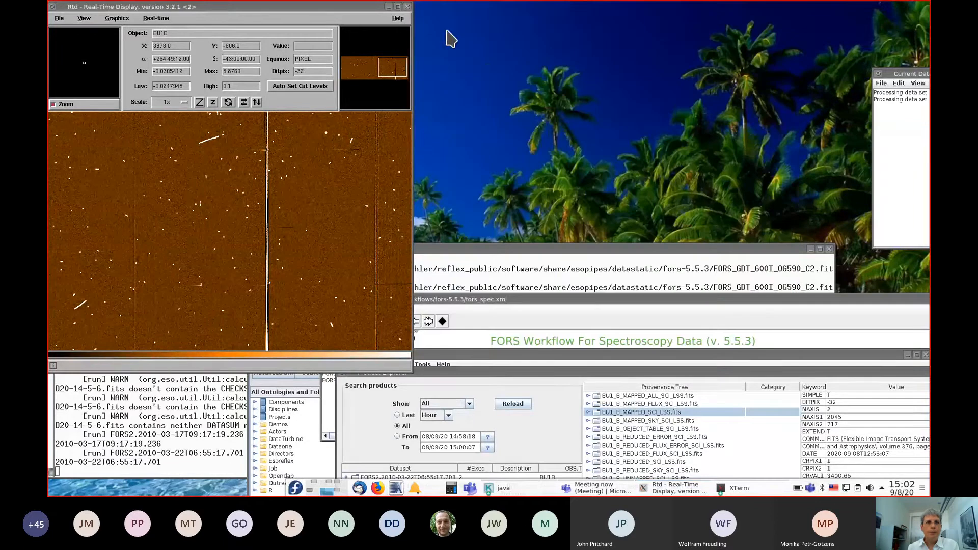
pyautogui.click(407, 7)
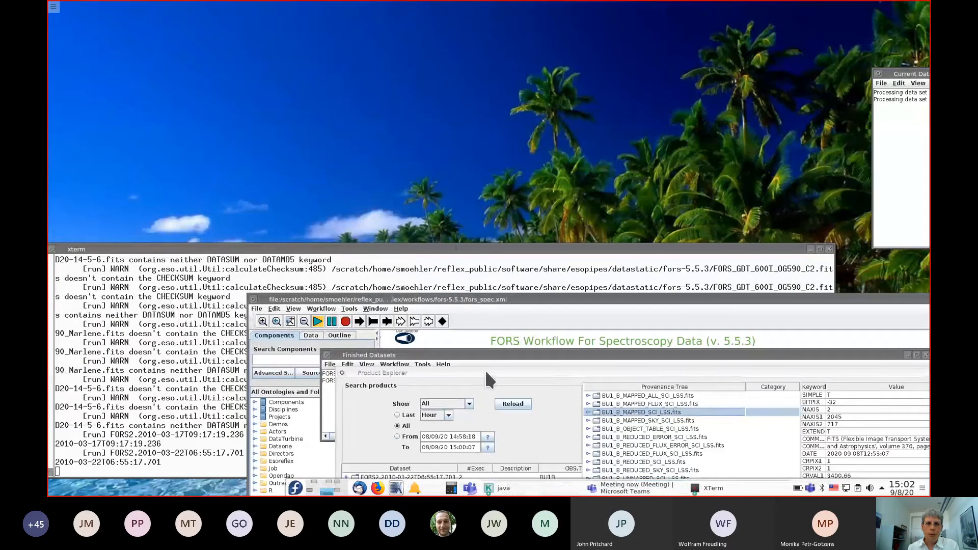
pyautogui.moveTo(476, 370); pyautogui.dragTo(363, 63)
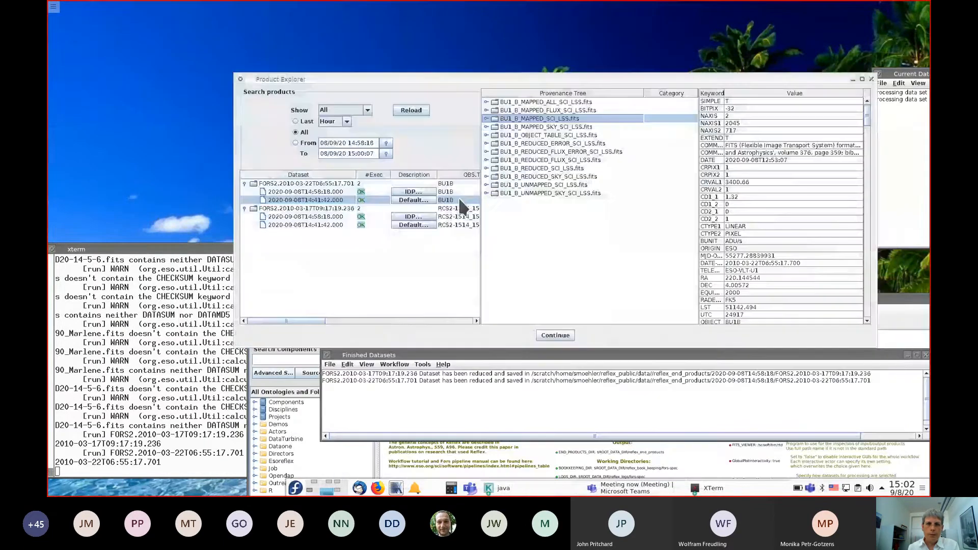
pyautogui.click(555, 335)
# Set the global RecipeFailureMode parameter of the FORS spectroscopy workflow to Continue
pyautogui.moveTo(551, 301); pyautogui.dragTo(378, 2)
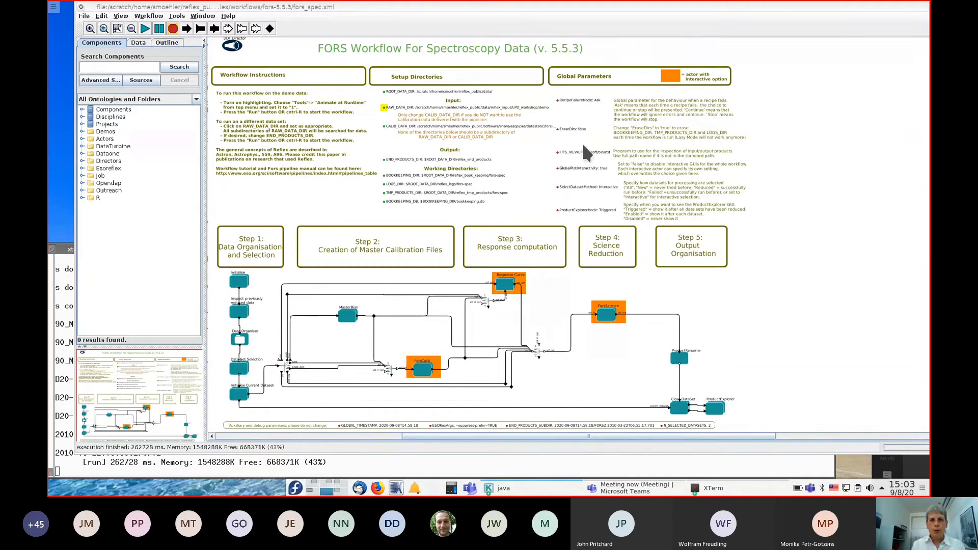
pyautogui.doubleClick(582, 101)
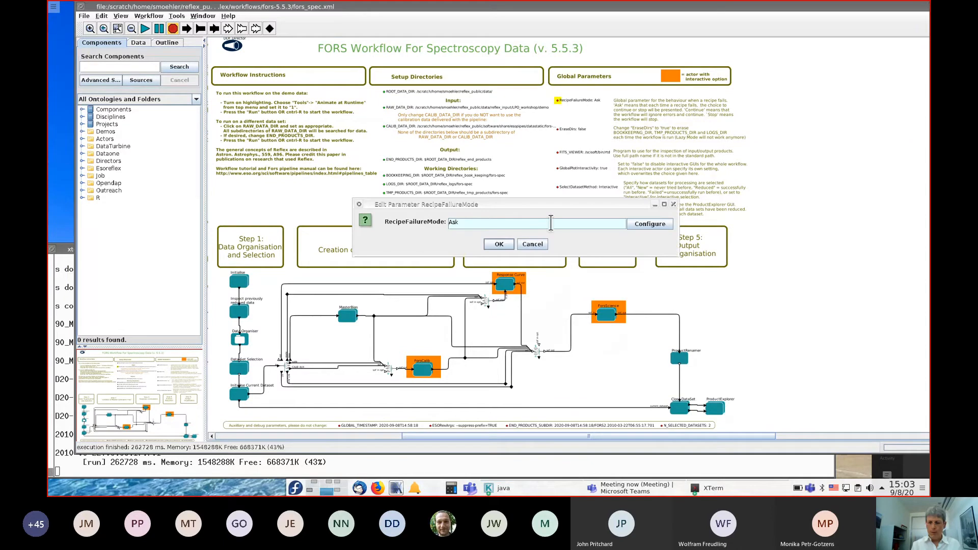
pyautogui.press('BackSpace')
pyautogui.press('BackSpace')
pyautogui.press('BackSpace')
pyautogui.write('Continue')
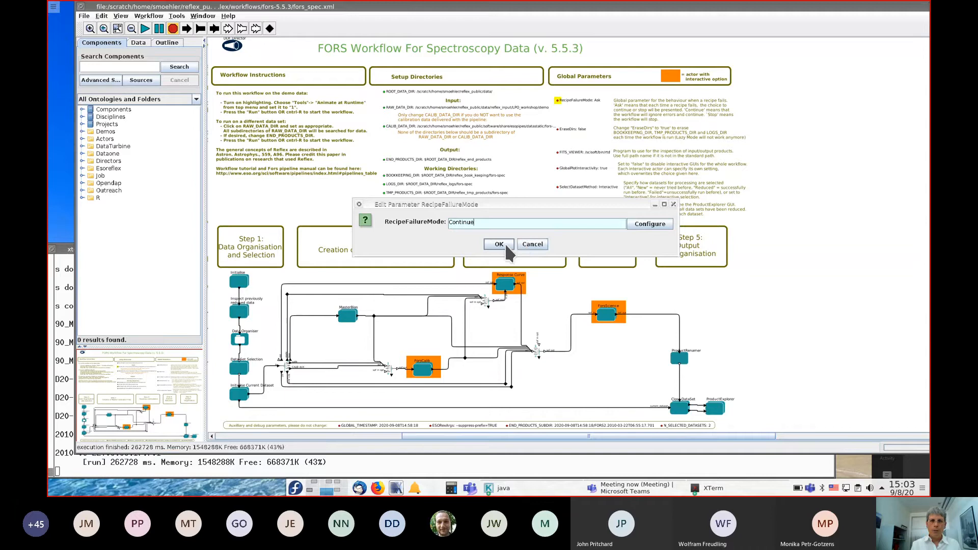
pyautogui.click(506, 246)
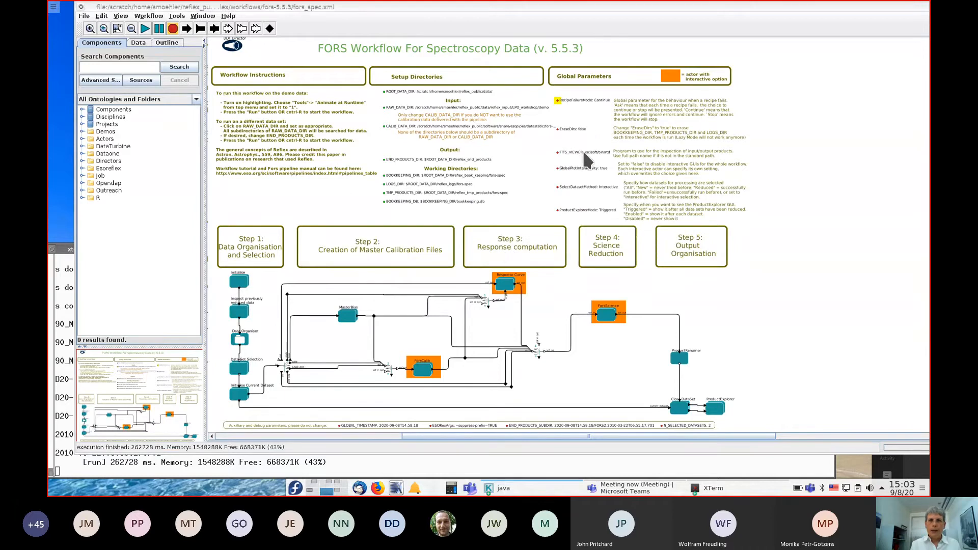
# Set the global GlobalPlotInteractivity parameter to false to disable the interactive plot windows
pyautogui.doubleClick(584, 169)
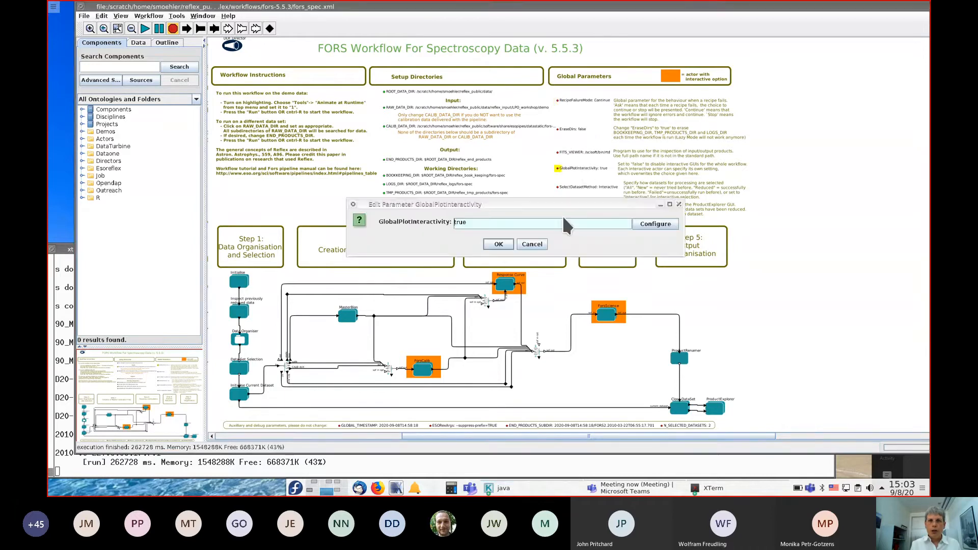
pyautogui.press('BackSpace')
pyautogui.press('BackSpace')
pyautogui.press('BackSpace')
pyautogui.press('BackSpace')
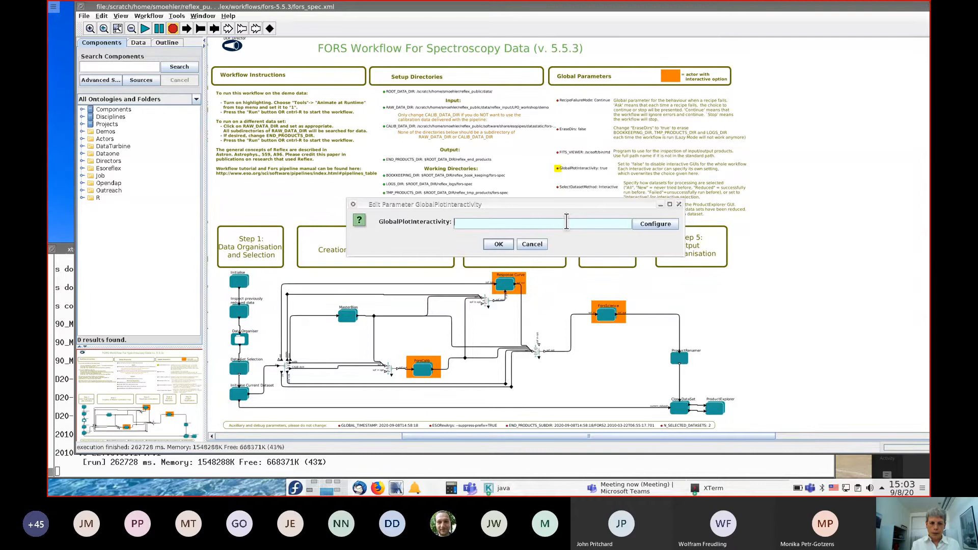
pyautogui.write('false')
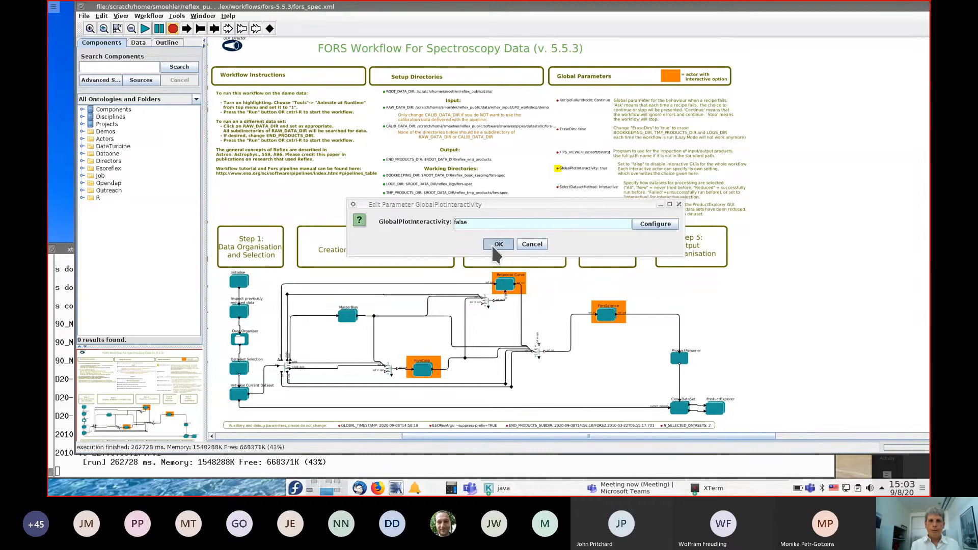
pyautogui.click(492, 246)
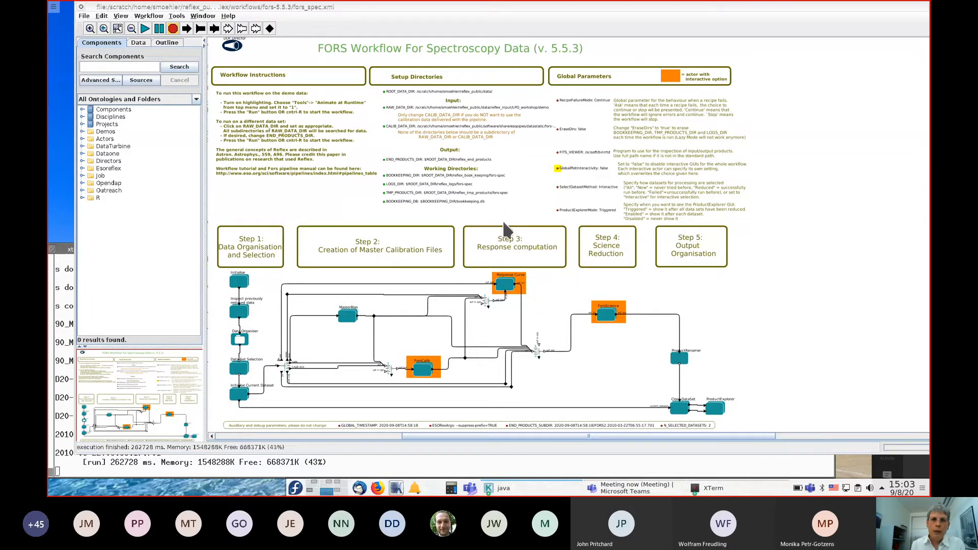
# Export the modified workflow as XML into the fors-5.5.3 folder under the name fors_spec_batch.xml
pyautogui.click(84, 16)
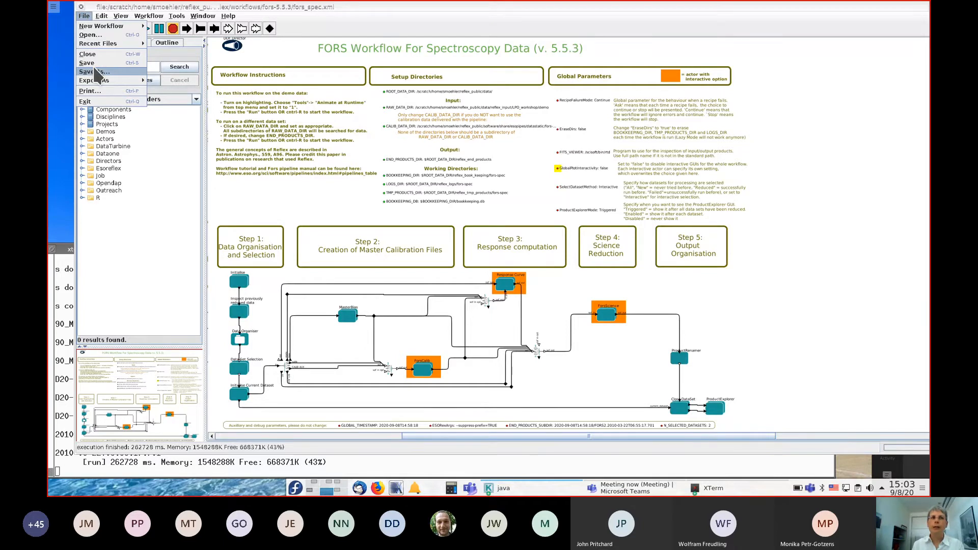
pyautogui.moveTo(97, 78)
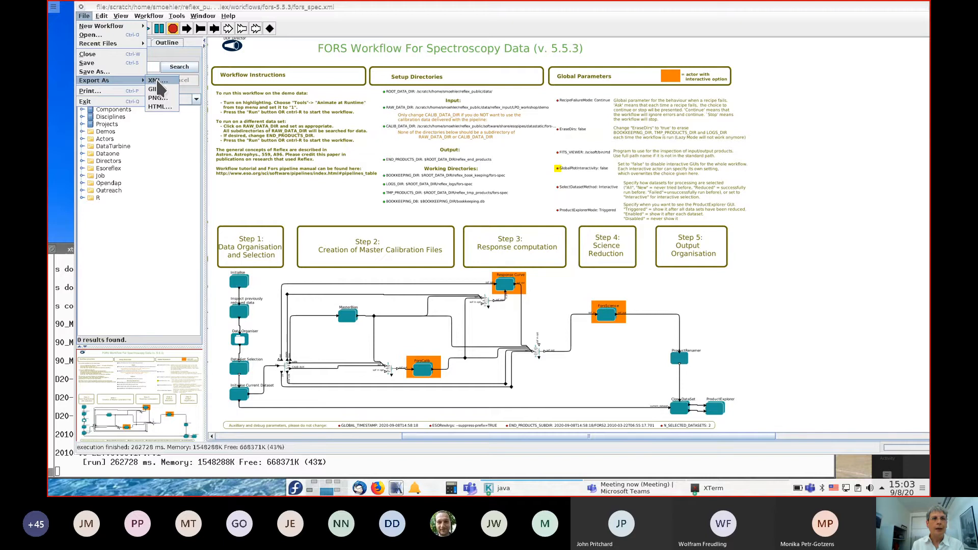
pyautogui.click(157, 81)
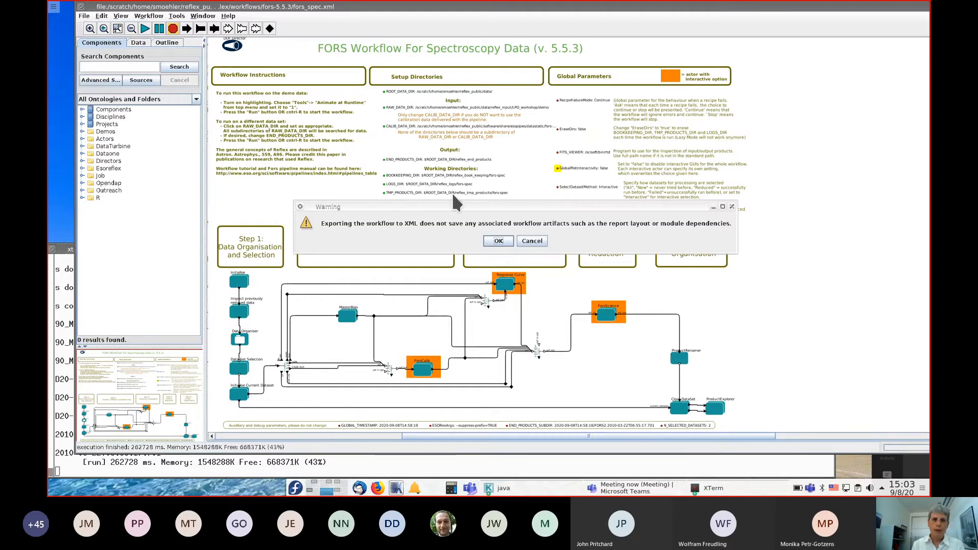
pyautogui.click(499, 241)
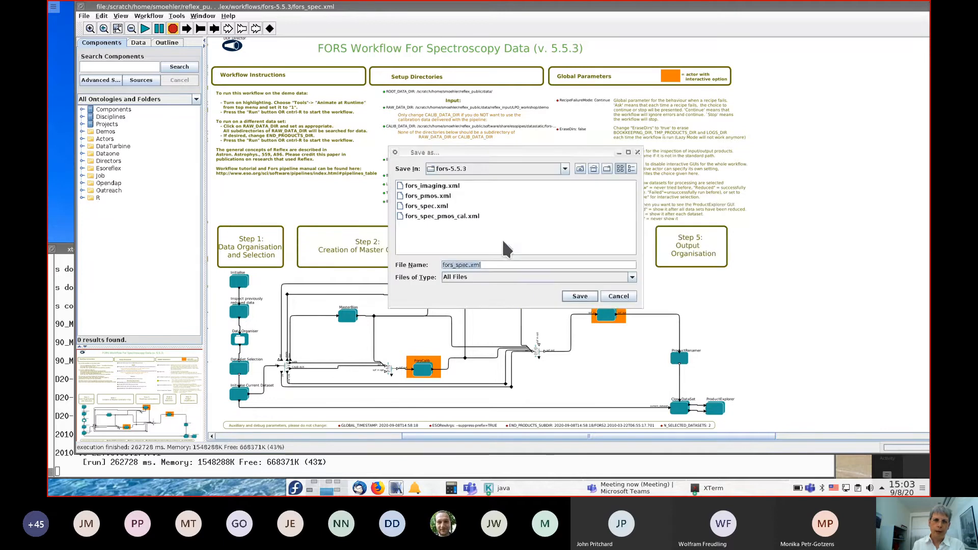
pyautogui.click(504, 264)
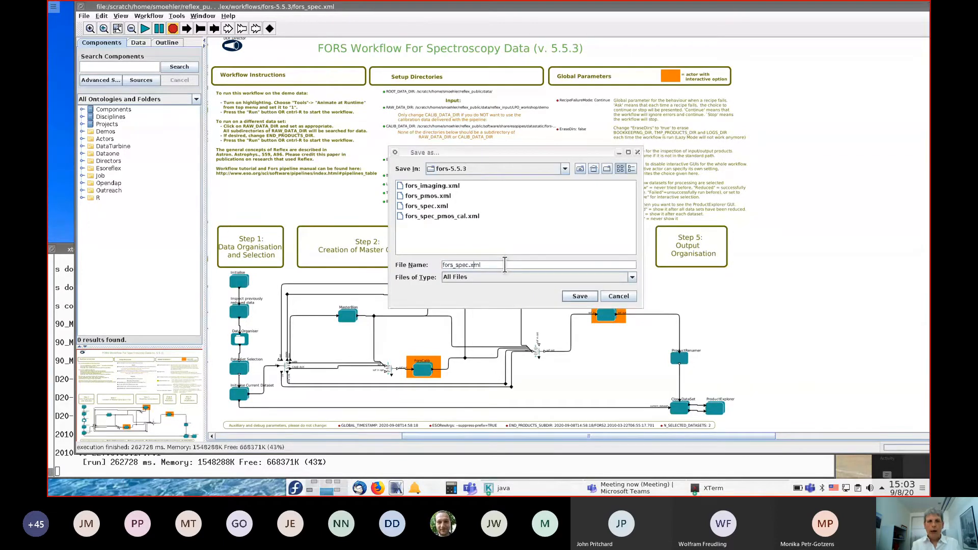
pyautogui.press('Left')
pyautogui.press('Left')
pyautogui.press('Left')
pyautogui.press('Left')
pyautogui.write('_')
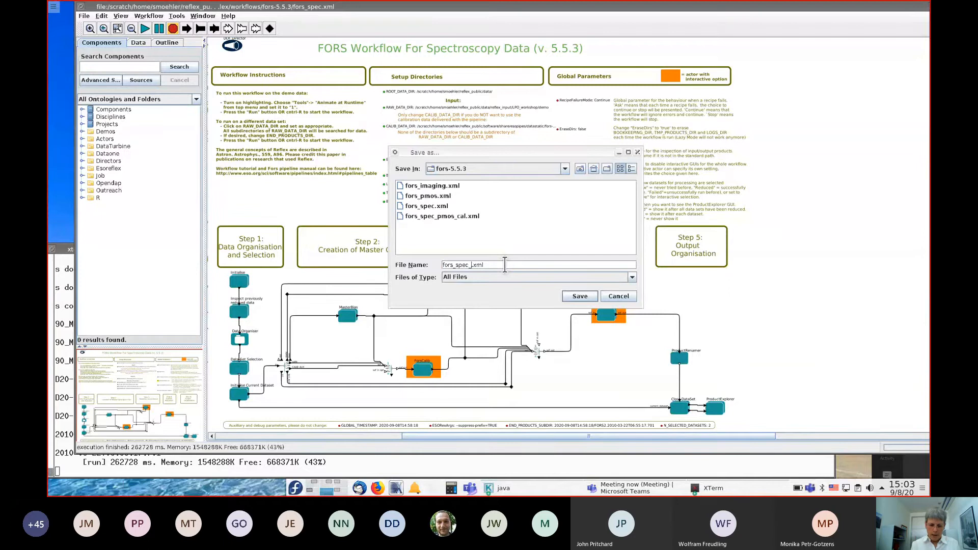
pyautogui.write('batch')
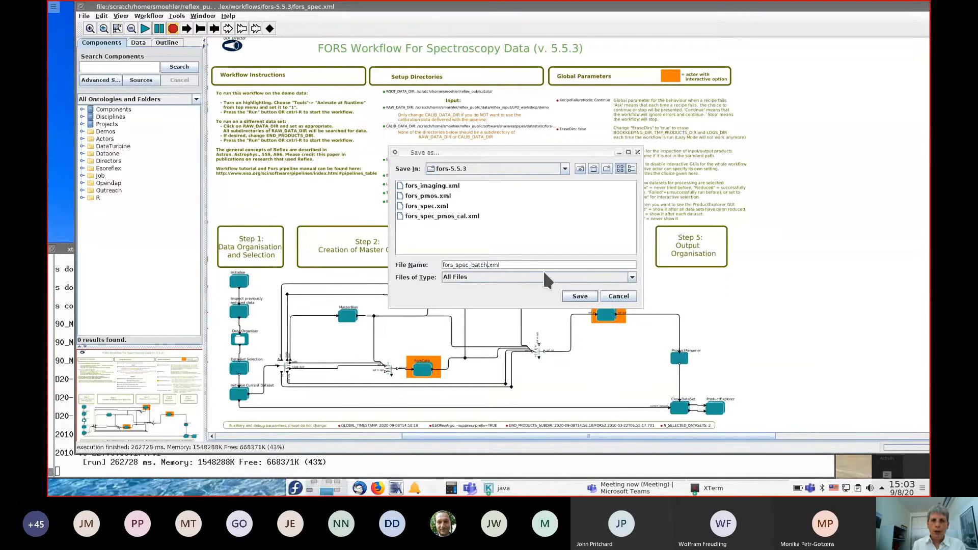
pyautogui.click(580, 297)
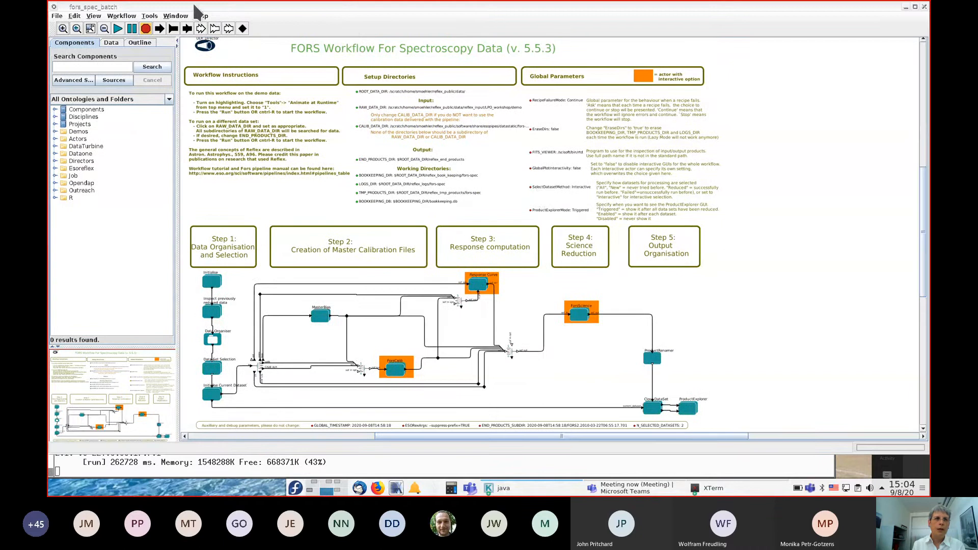
# Close the original fors_spec.xml workflow, discarding its changes, and keep the fors_spec_batch window in front
pyautogui.moveTo(124, 5); pyautogui.dragTo(127, 37)
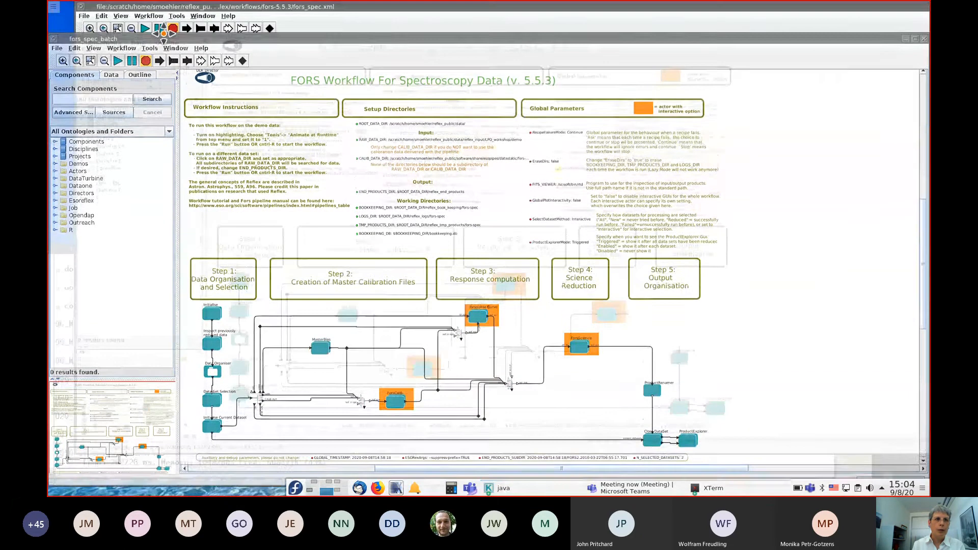
pyautogui.click(84, 16)
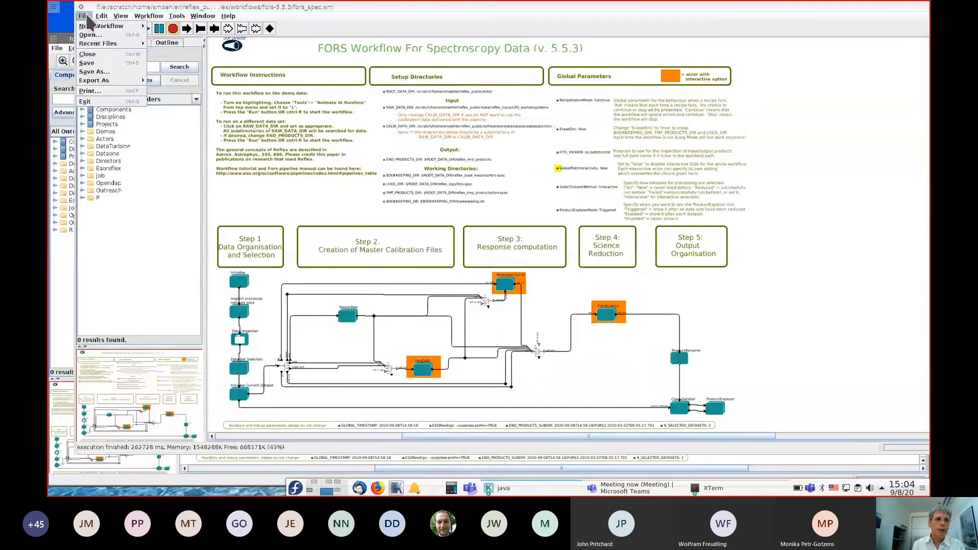
pyautogui.click(92, 57)
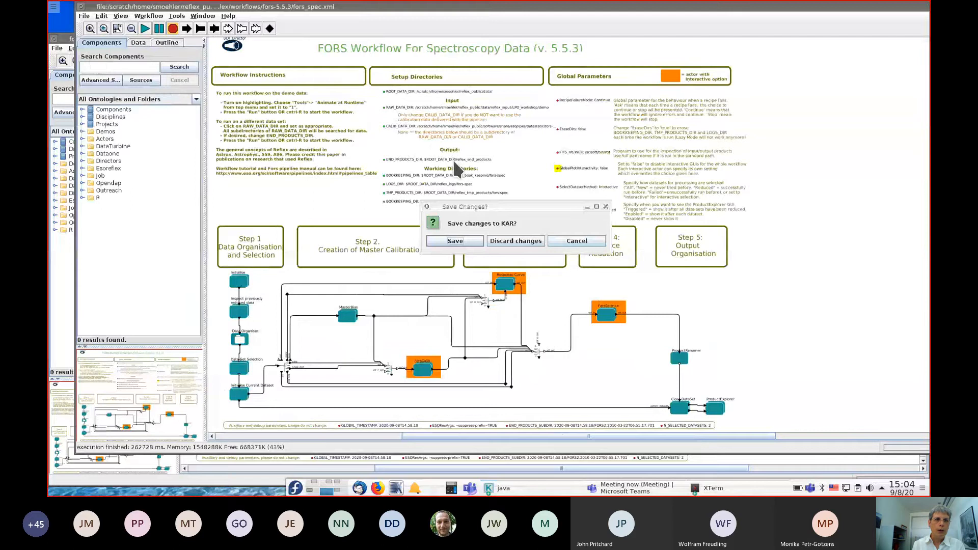
pyautogui.click(519, 240)
pyautogui.moveTo(245, 40); pyautogui.dragTo(281, 7)
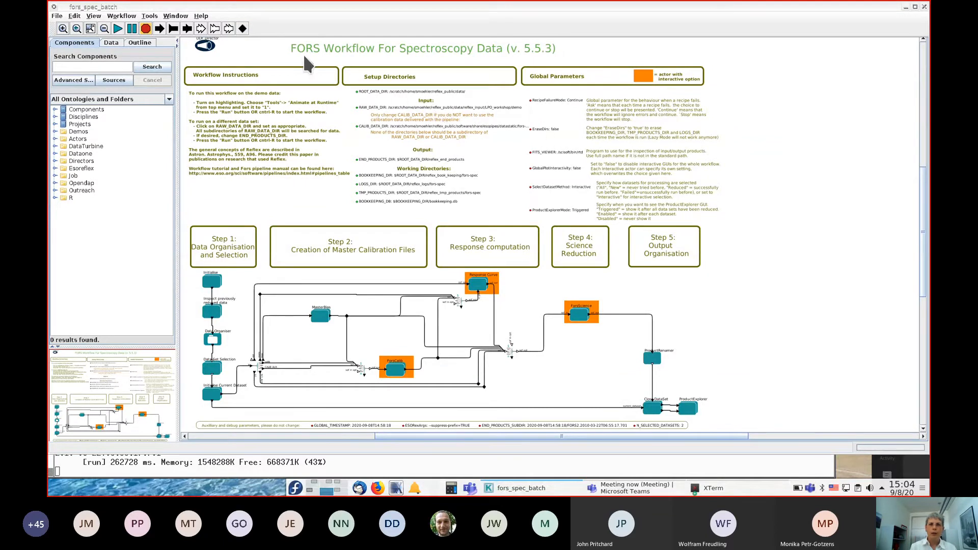
# Run the fors_spec_batch workflow, using the dataset filter to include FORS2.2010-03-17T09:17:19.236 and FORS2.2010-03-22T06:55:17.701
pyautogui.click(63, 28)
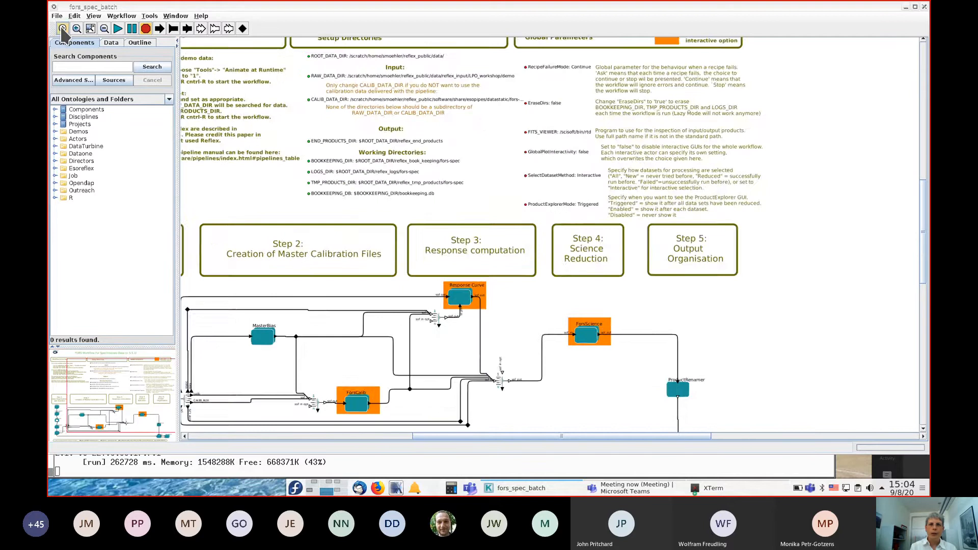
pyautogui.click(62, 28)
pyautogui.scroll(2, 796, 186)
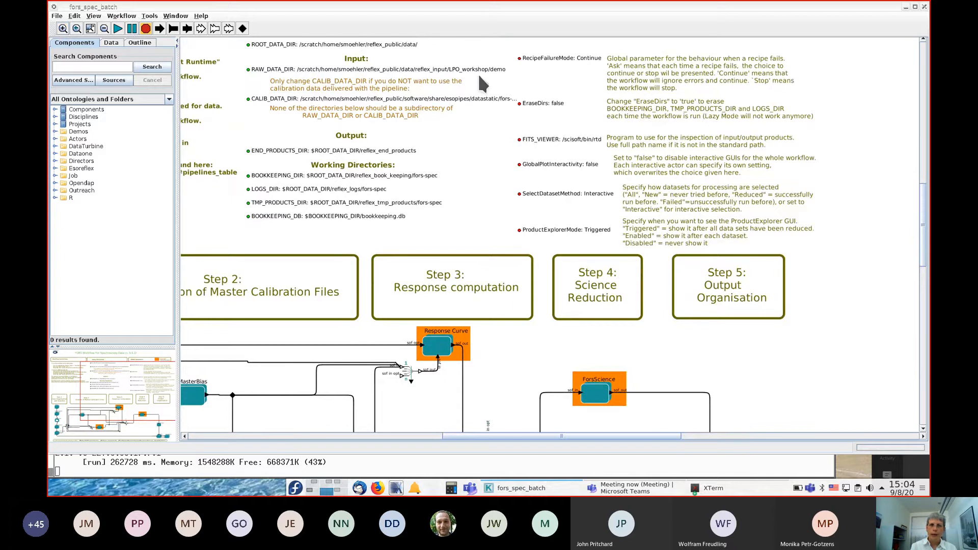
pyautogui.click(118, 29)
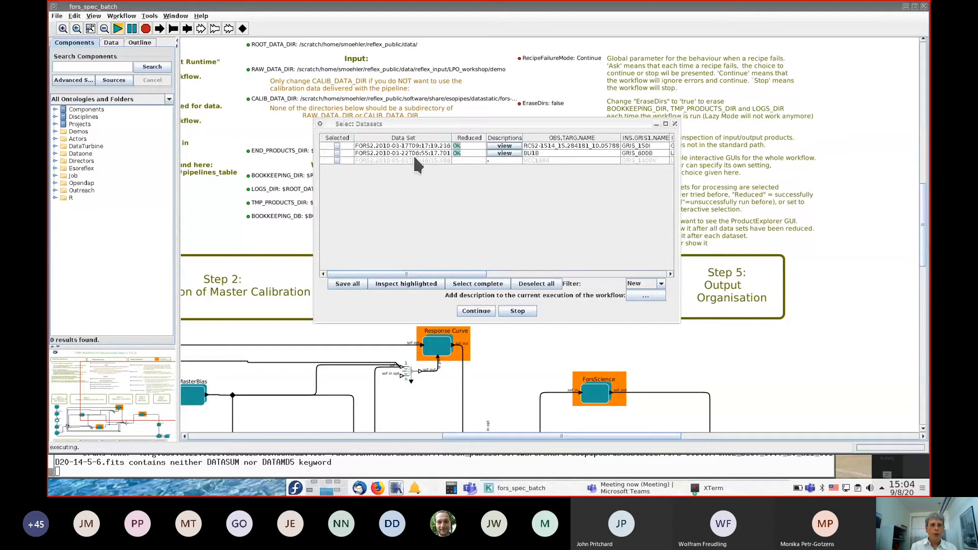
pyautogui.click(661, 284)
pyautogui.click(655, 300)
pyautogui.click(476, 310)
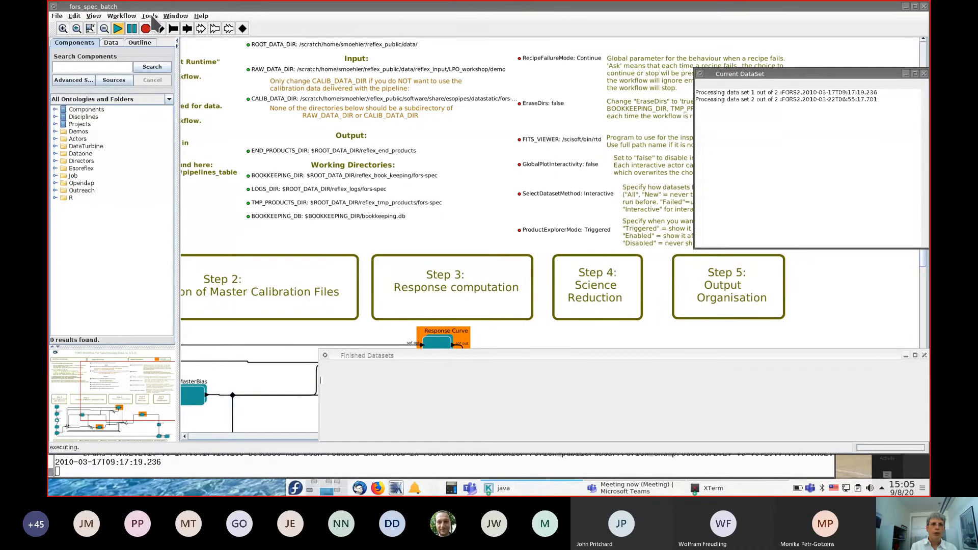
# Continue from the Product Explorer to finish the batch workflow run
pyautogui.click(149, 16)
pyautogui.moveTo(175, 16)
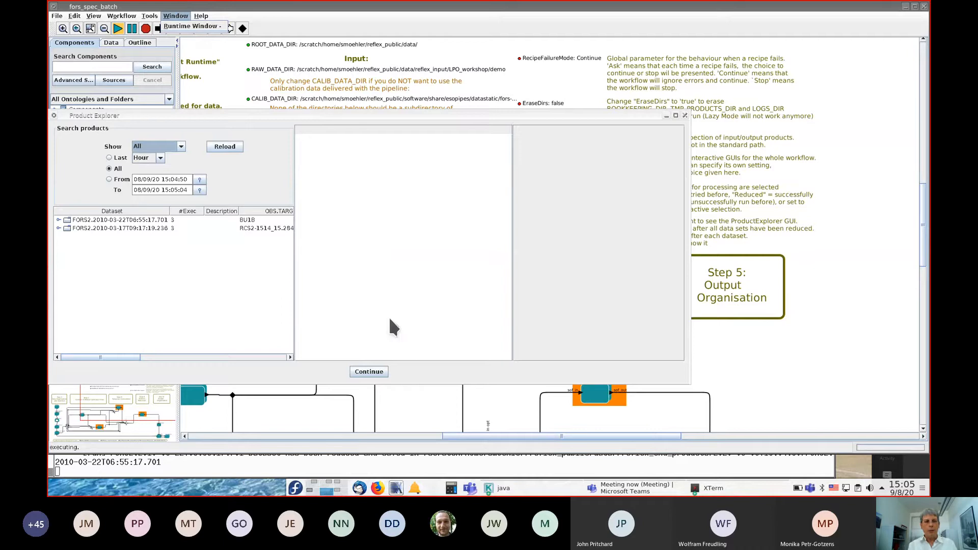
pyautogui.click(370, 372)
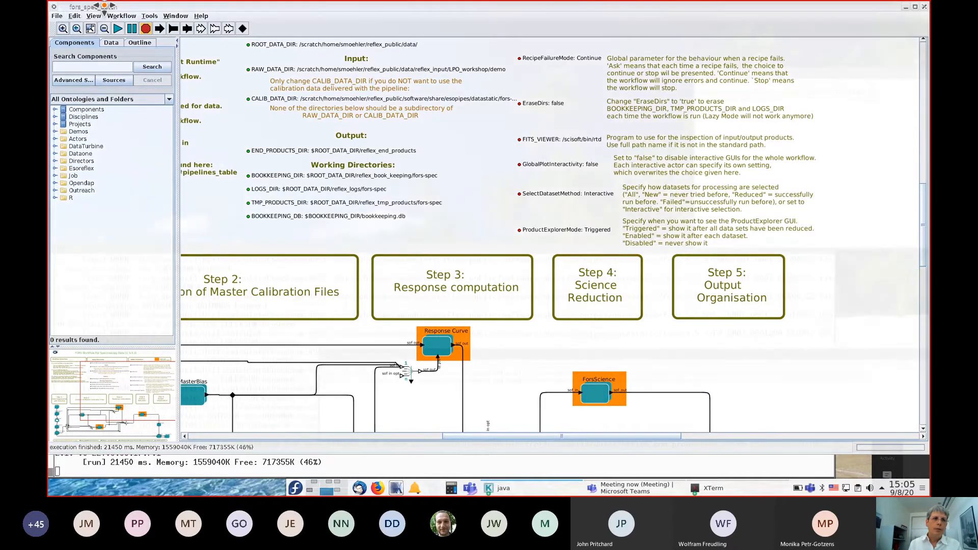
# Move the fors_spec_batch window aside and switch to the xterm terminal at a fresh command prompt
pyautogui.moveTo(77, 7); pyautogui.dragTo(610, 36)
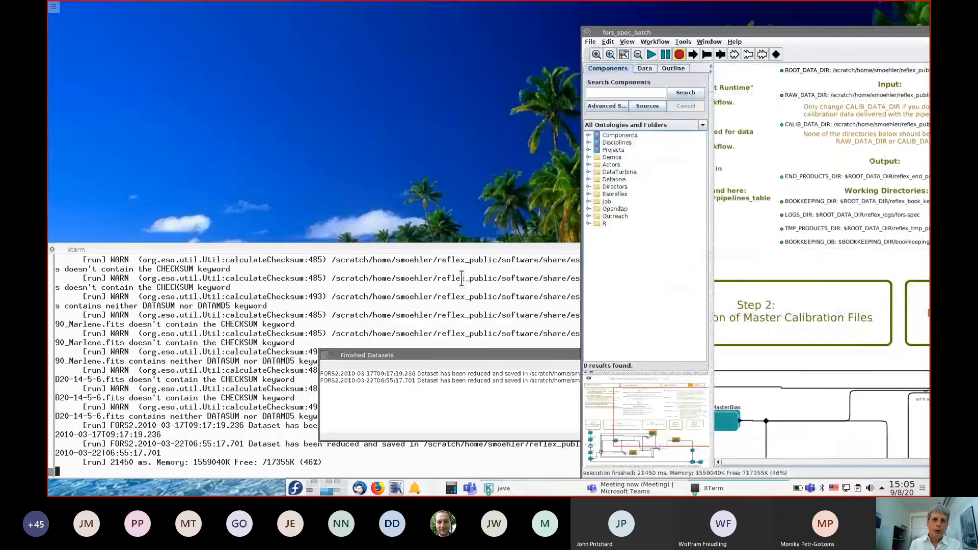
pyautogui.moveTo(460, 253); pyautogui.dragTo(485, 122)
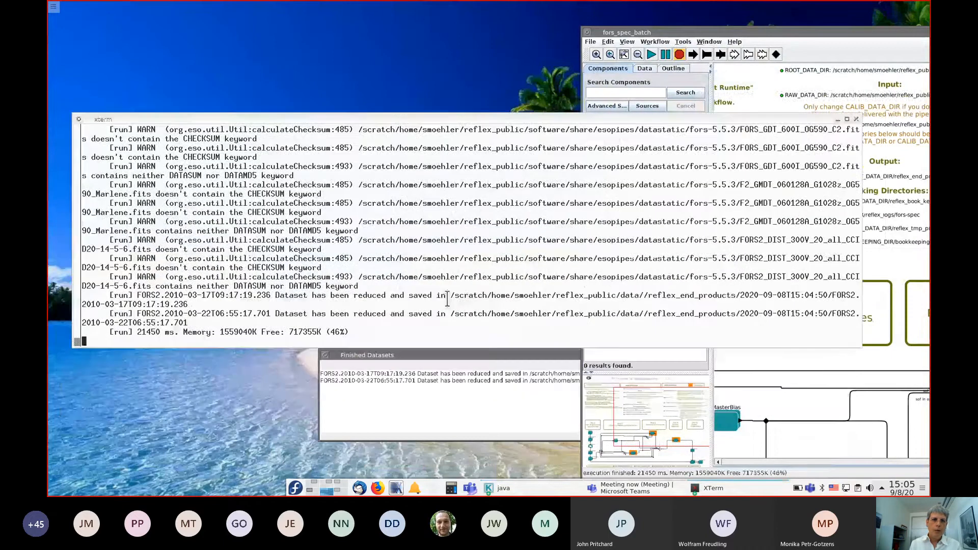
pyautogui.press('Return')
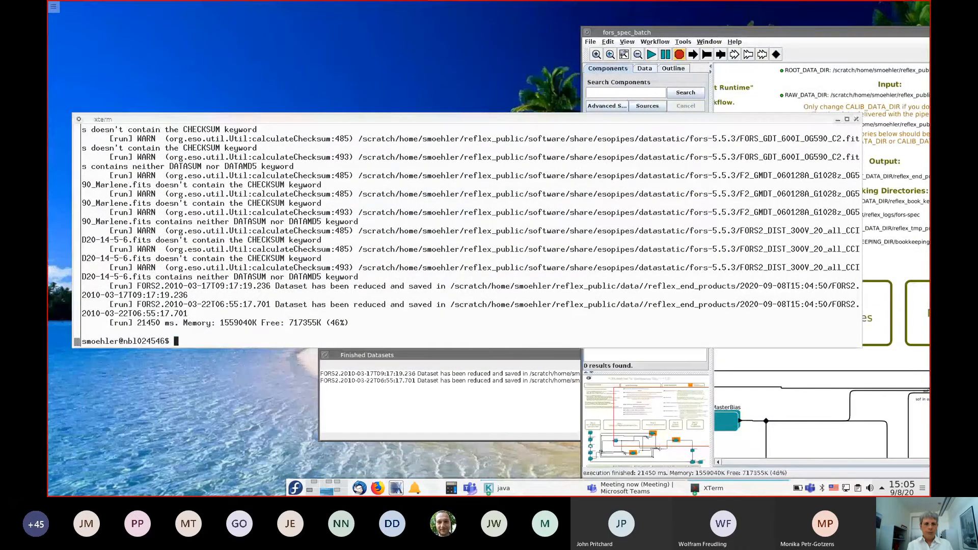
# Reuse the previous launch command without its background suffix to run ~/reflex_public/software/bin/esoreflex -n fors_spec in the terminal
pyautogui.press('Up')
pyautogui.press('BackSpace')
pyautogui.press('BackSpace')
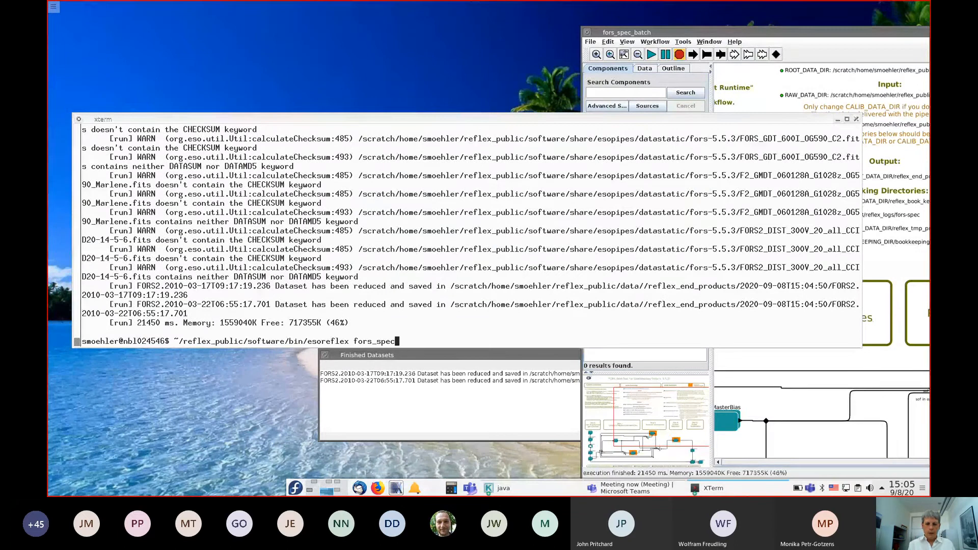
pyautogui.press('Left')
pyautogui.press('Left')
pyautogui.press('Left')
pyautogui.press('Left')
pyautogui.press('Left')
pyautogui.press('Left')
pyautogui.press('Left')
pyautogui.press('Left')
pyautogui.press('Left')
pyautogui.write('-n')
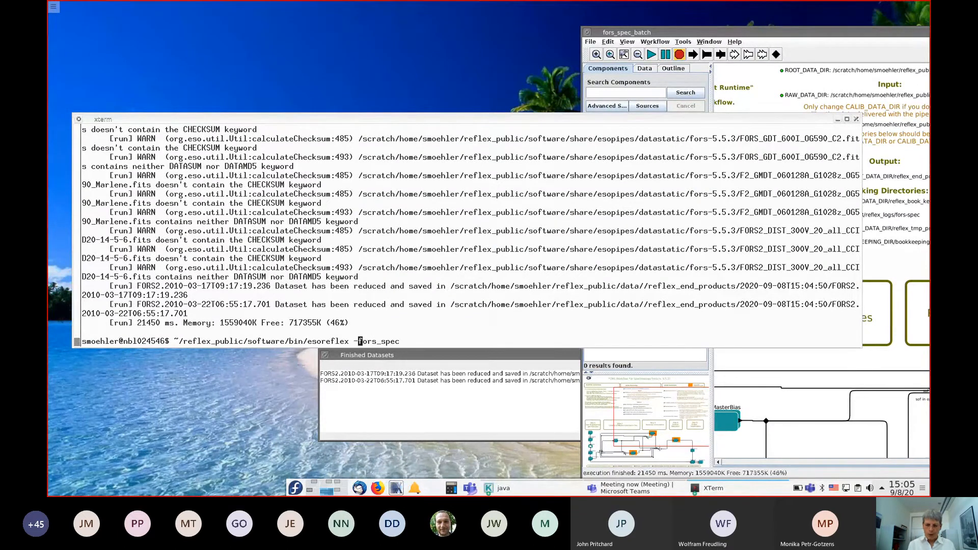
pyautogui.press('Right')
pyautogui.press('Right')
pyautogui.press('Right')
pyautogui.press('Right')
pyautogui.press('Right')
pyautogui.press('Right')
pyautogui.press('Right')
pyautogui.press('Right')
pyautogui.press('Right')
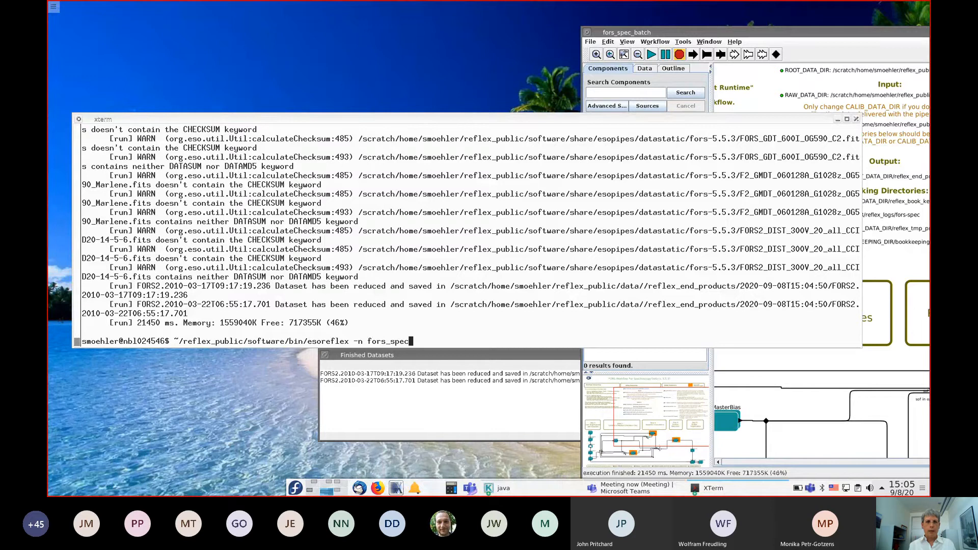
pyautogui.press('Return')
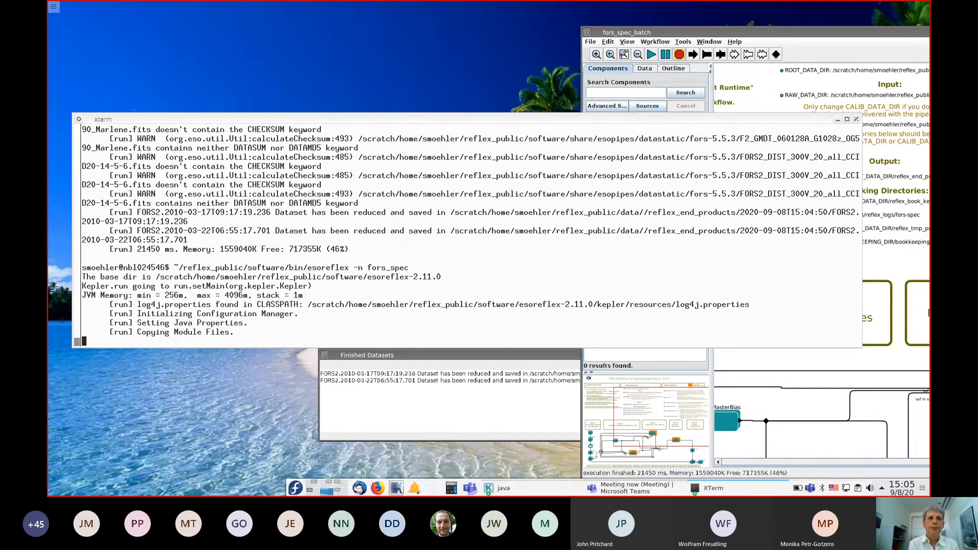
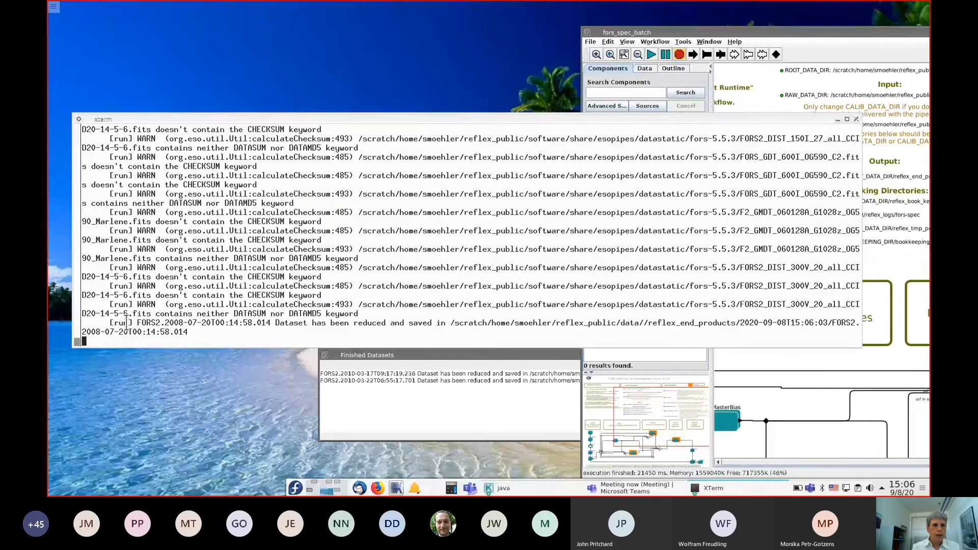
# Highlight the terminal message about where the reduced FORS2.2008-07-20T00:14:58.014 dataset is saved
pyautogui.moveTo(136, 323); pyautogui.dragTo(195, 334)
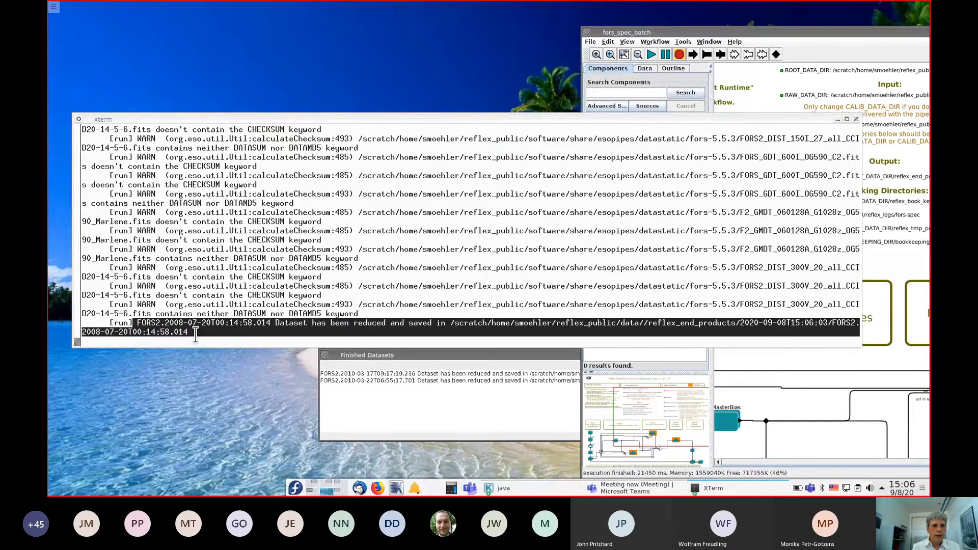
# Check the Finished Datasets list against the terminal output, pull the fors_spec_batch window into view, and return to the terminal at a fresh prompt
pyautogui.click(544, 399)
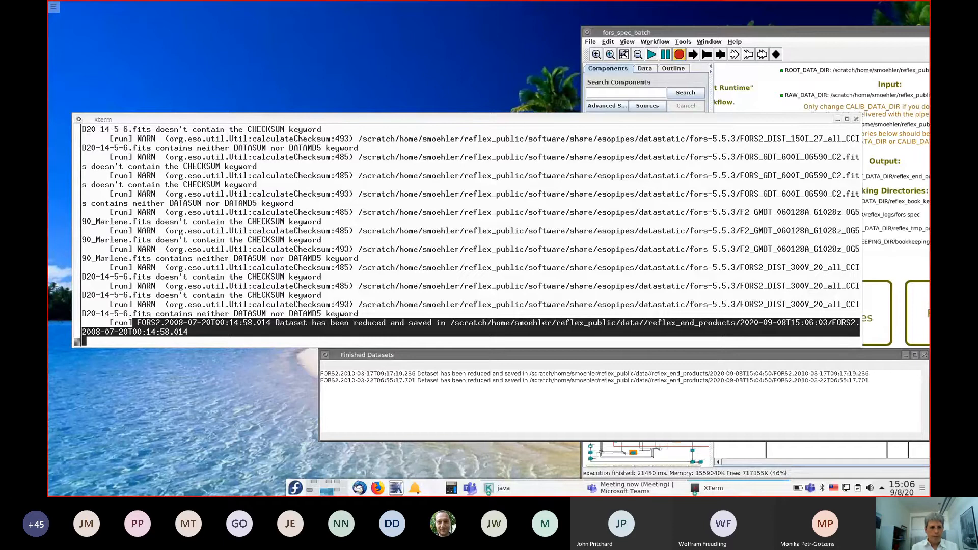
pyautogui.click(584, 274)
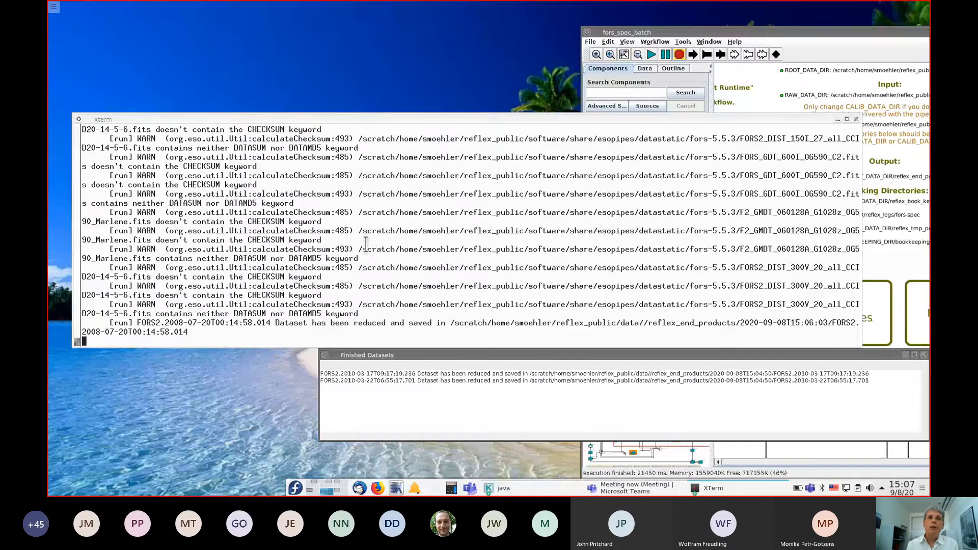
pyautogui.moveTo(661, 30); pyautogui.dragTo(317, 30)
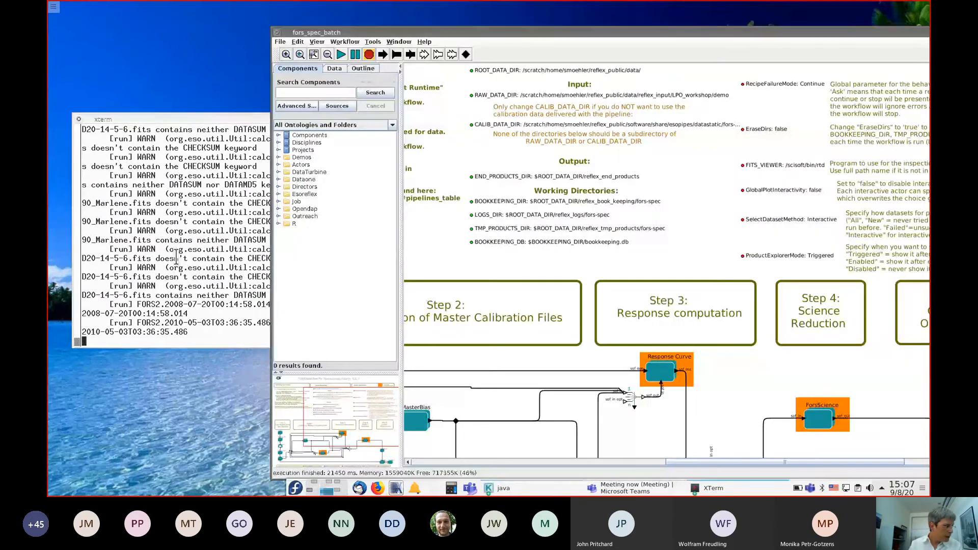
pyautogui.click(151, 284)
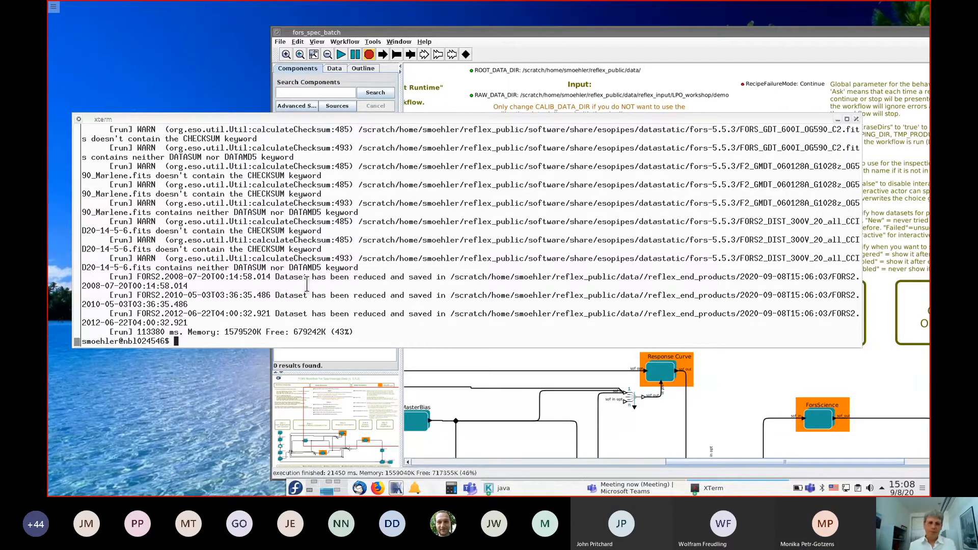
pyautogui.press('Return')
# Exit the fors_spec_batch workflow application and discard the changes to the KAR
pyautogui.click(280, 41)
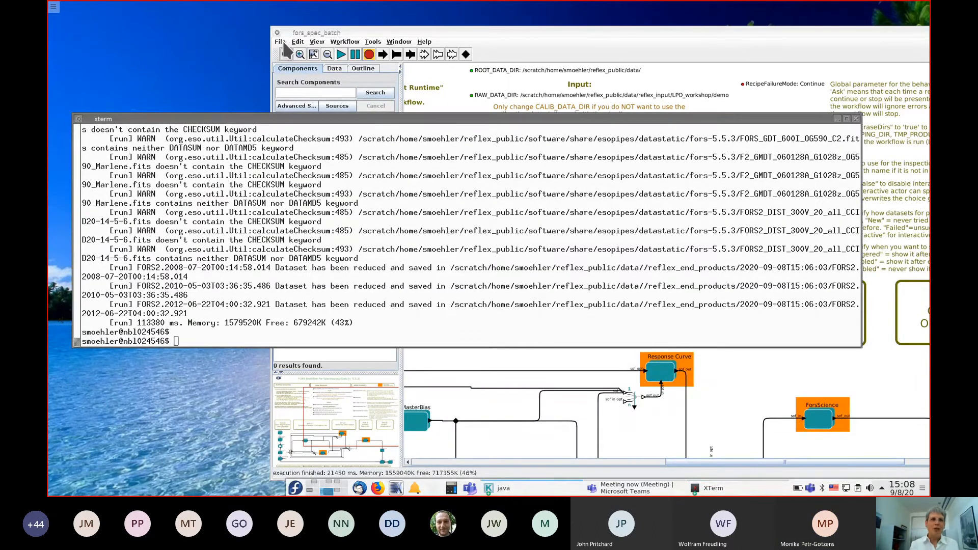
pyautogui.click(308, 127)
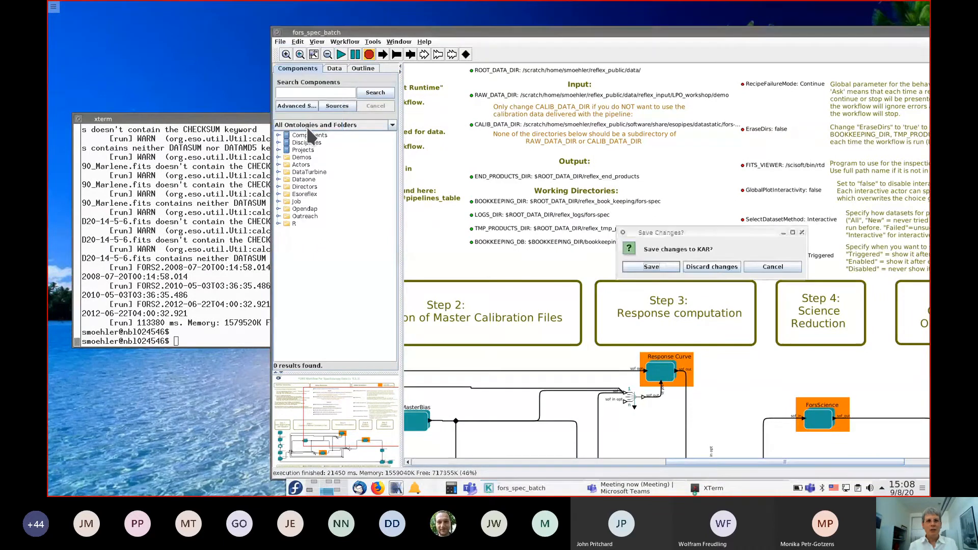
pyautogui.click(712, 266)
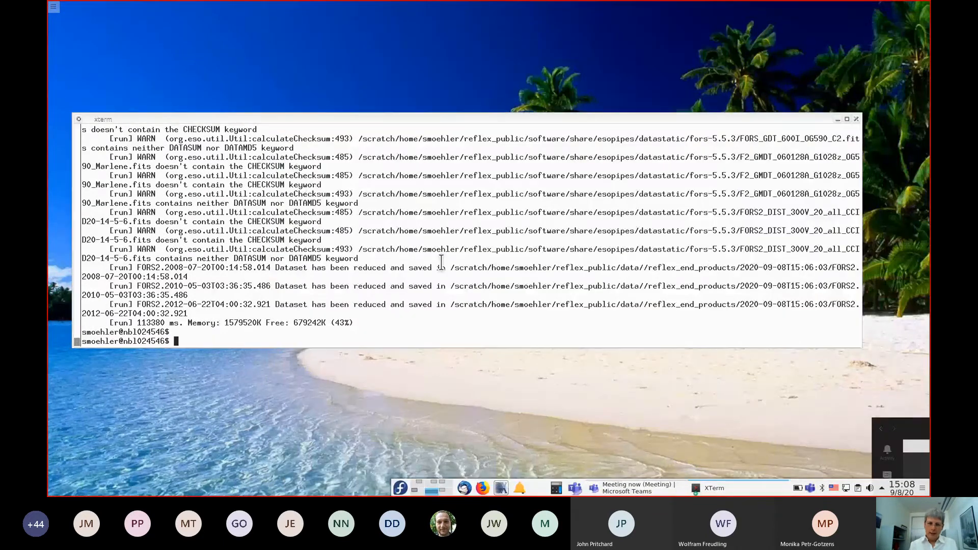
# List the installed workflows by running ~/reflex_public/software/bin/esoreflex -l in the terminal, and highlight the fors_spec_batch entry
pyautogui.press('Return')
pyautogui.press('Up')
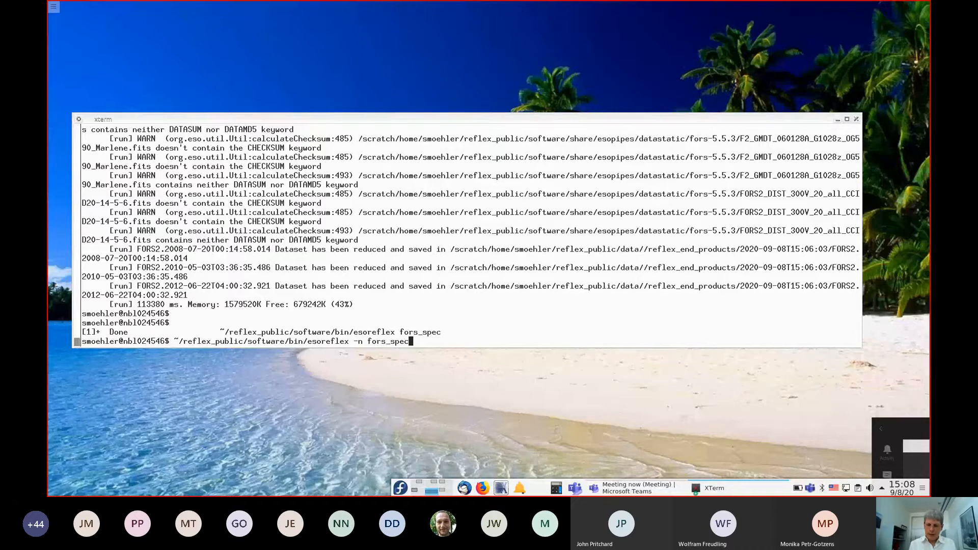
pyautogui.write('_batch')
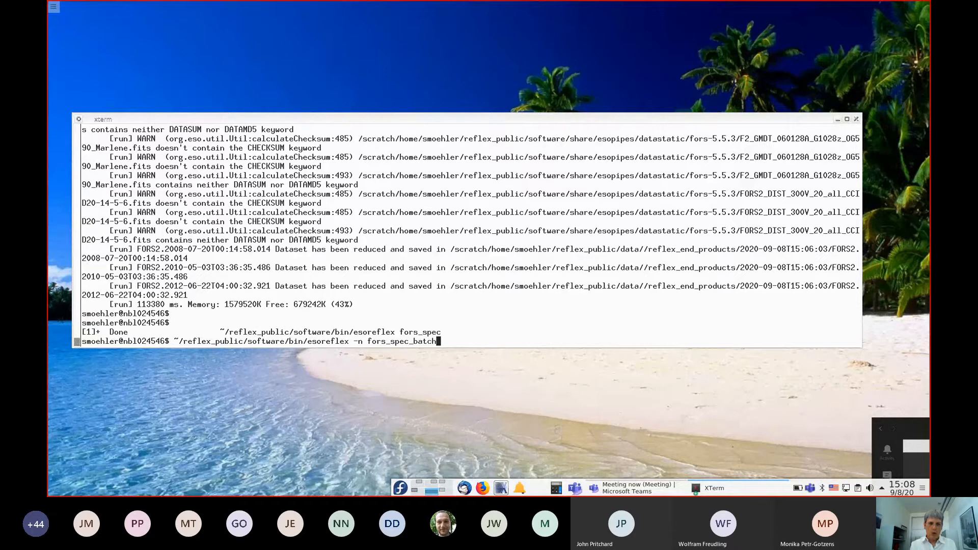
pyautogui.press('Left')
pyautogui.press('Left')
pyautogui.press('Left')
pyautogui.press('Left')
pyautogui.press('Left')
pyautogui.press('Left')
pyautogui.press('Left')
pyautogui.press('Left')
pyautogui.press('Left')
pyautogui.press('Left')
pyautogui.press('Left')
pyautogui.press('Left')
pyautogui.press('Left')
pyautogui.press('Left')
pyautogui.press('Left')
pyautogui.press('Left')
pyautogui.press('BackSpace')
pyautogui.press('BackSpace')
pyautogui.press('BackSpace')
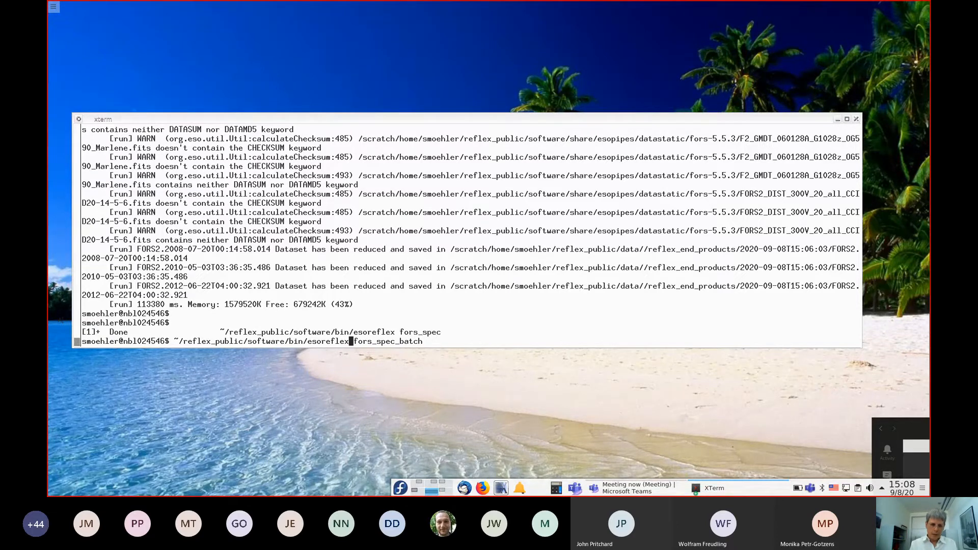
pyautogui.write('-l')
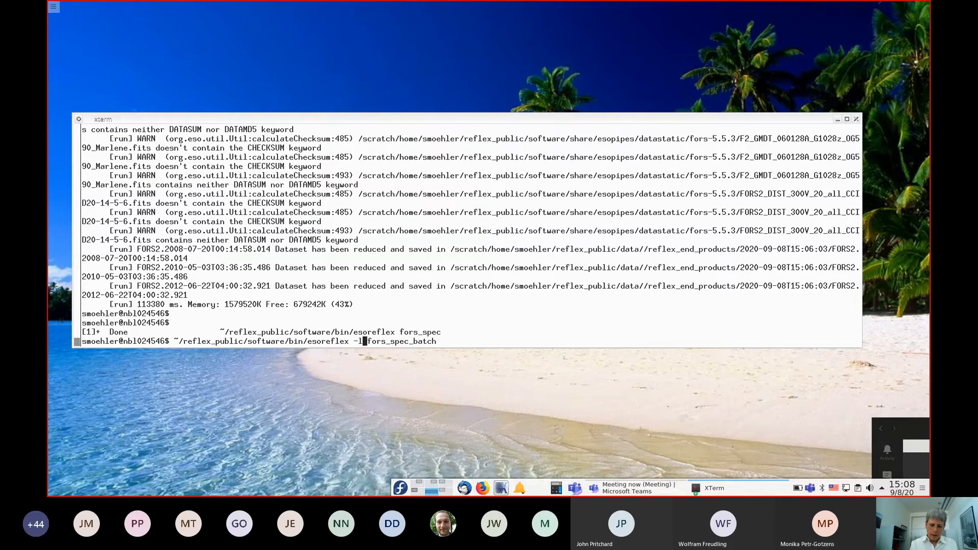
pyautogui.hotkey('ctrl', 'k')
pyautogui.press('Return')
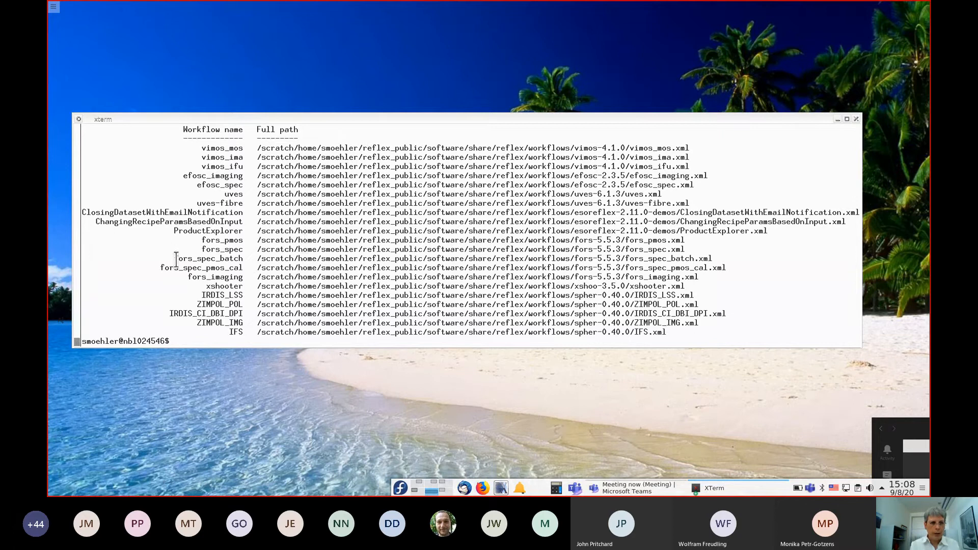
pyautogui.moveTo(174, 258); pyautogui.dragTo(244, 260)
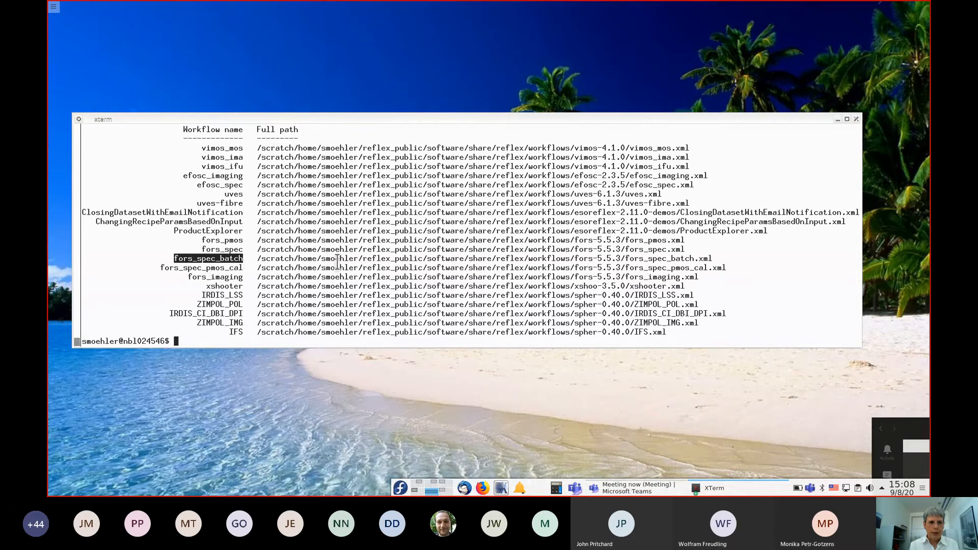
# Launch the batch workflow in the background with ~/reflex_public/software/bin/esoreflex fors_spec_batch &
pyautogui.press('Up')
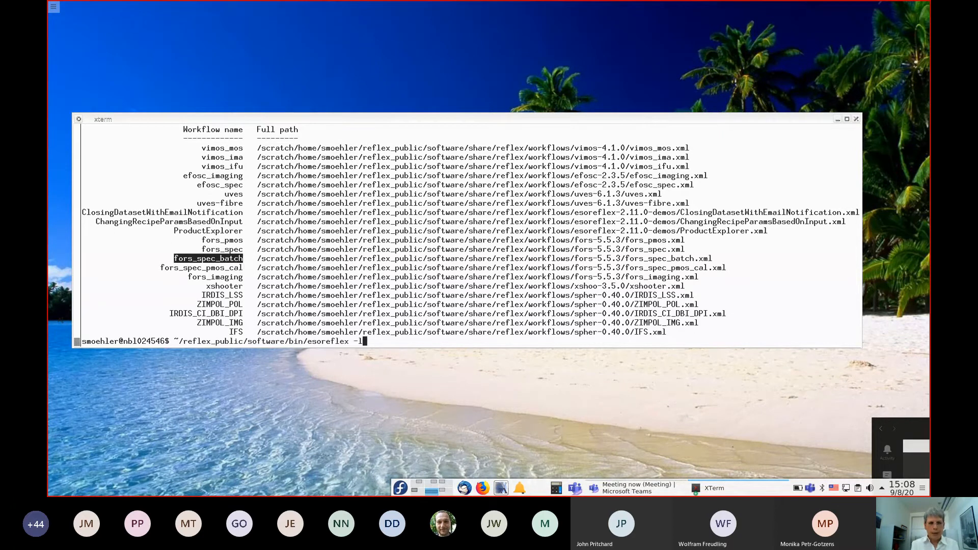
pyautogui.press('BackSpace')
pyautogui.write('n fors_spec')
pyautogui.press('Left')
pyautogui.press('Left')
pyautogui.press('Left')
pyautogui.press('Left')
pyautogui.press('Left')
pyautogui.press('Left')
pyautogui.press('Left')
pyautogui.press('Left')
pyautogui.press('Left')
pyautogui.press('BackSpace')
pyautogui.press('BackSpace')
pyautogui.press('BackSpace')
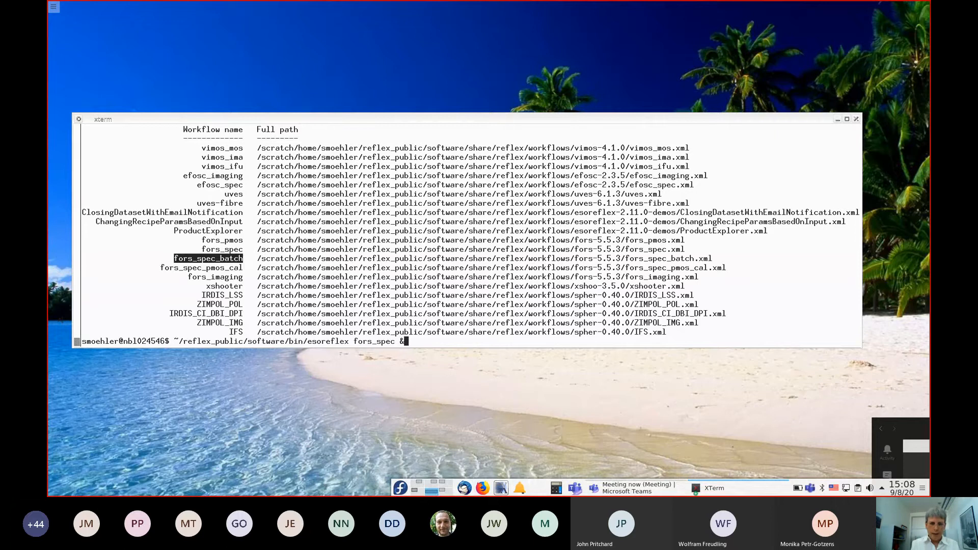
pyautogui.press('End')
pyautogui.write('&_batch')
pyautogui.press('Return')
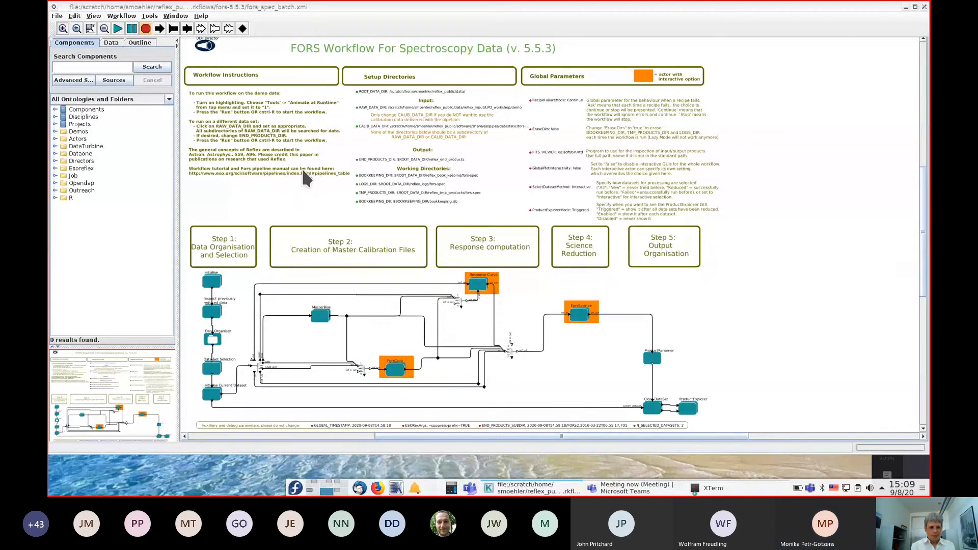
# Exit the fors_spec_batch workflow and start ~/reflex_public/software/bin/esoreflex in the background without naming a workflow
pyautogui.click(57, 16)
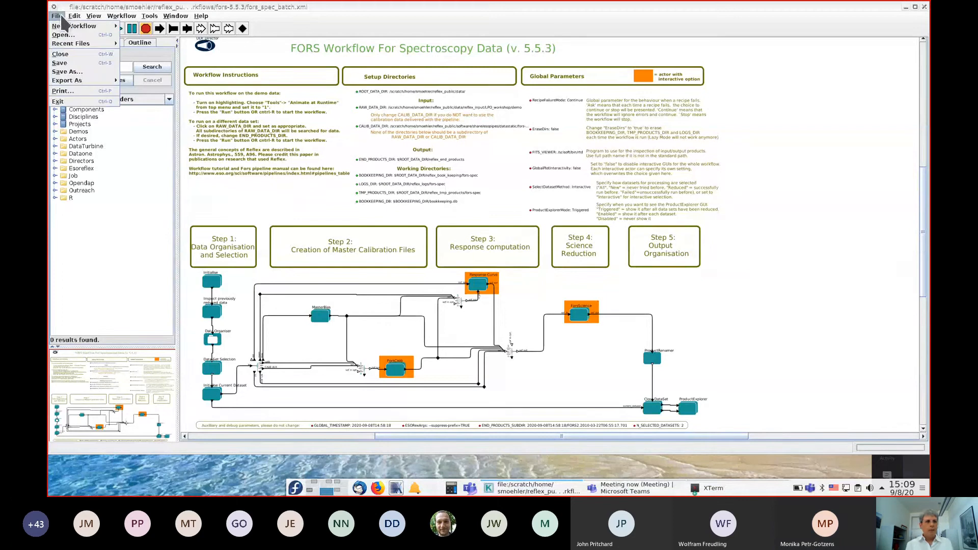
pyautogui.click(81, 101)
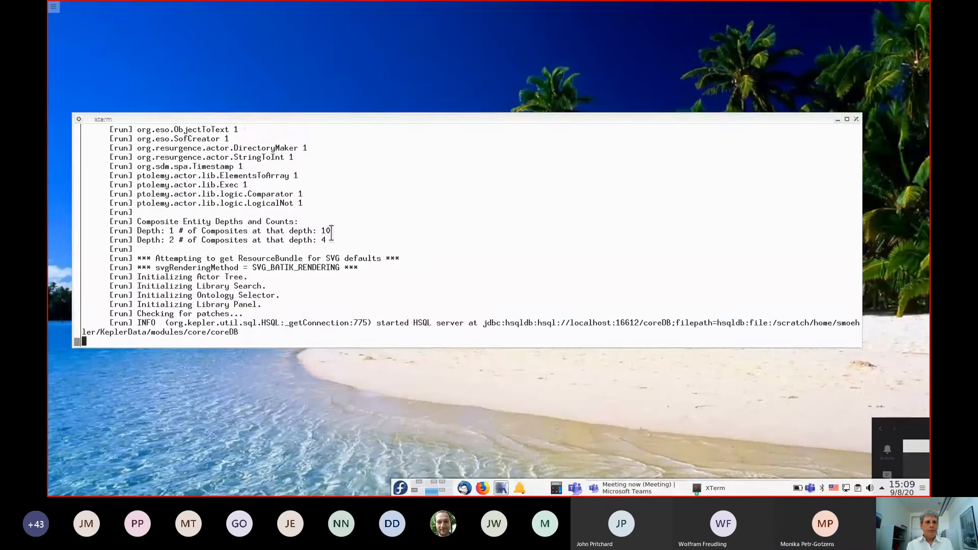
pyautogui.press('Return')
pyautogui.press('Up')
pyautogui.press('BackSpace')
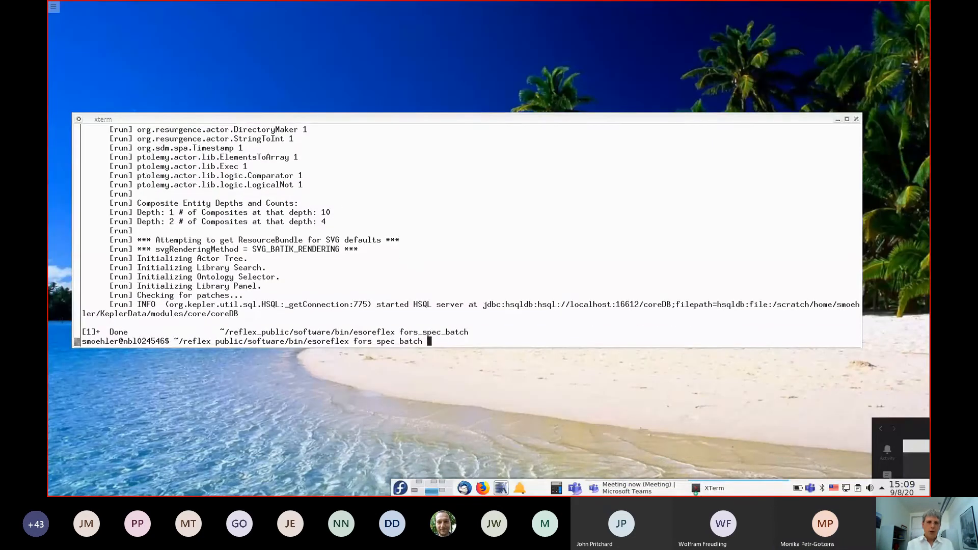
pyautogui.press('BackSpace')
pyautogui.press('BackSpace')
pyautogui.press('BackSpace')
pyautogui.press('BackSpace')
pyautogui.press('BackSpace')
pyautogui.press('BackSpace')
pyautogui.press('BackSpace')
pyautogui.press('BackSpace')
pyautogui.press('BackSpace')
pyautogui.press('BackSpace')
pyautogui.press('BackSpace')
pyautogui.press('BackSpace')
pyautogui.press('BackSpace')
pyautogui.press('BackSpace')
pyautogui.press('BackSpace')
pyautogui.press('BackSpace')
pyautogui.write('&')
pyautogui.press('Return')
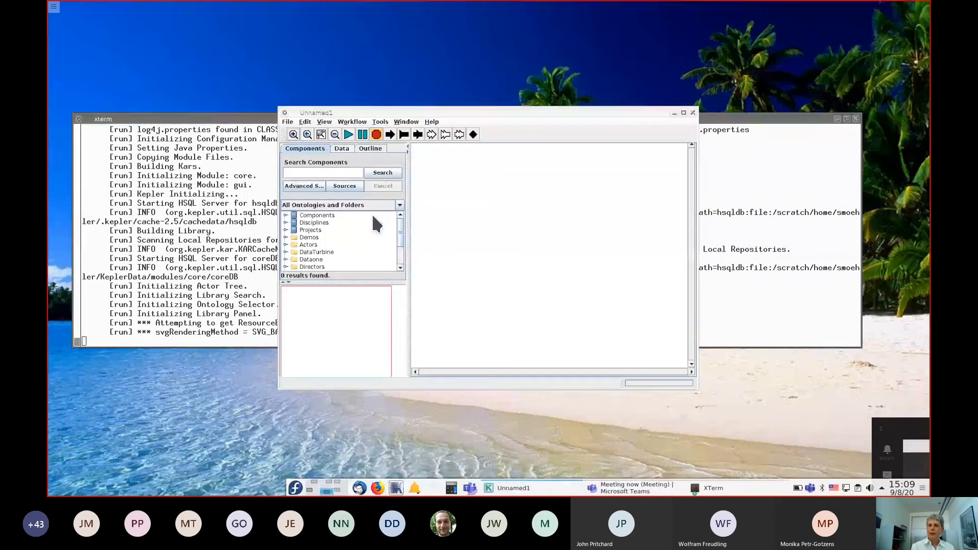
# Browse the home directory in the Open dialog, select PMOS.notes as an example file, and leave without opening it
pyautogui.click(288, 122)
pyautogui.click(302, 141)
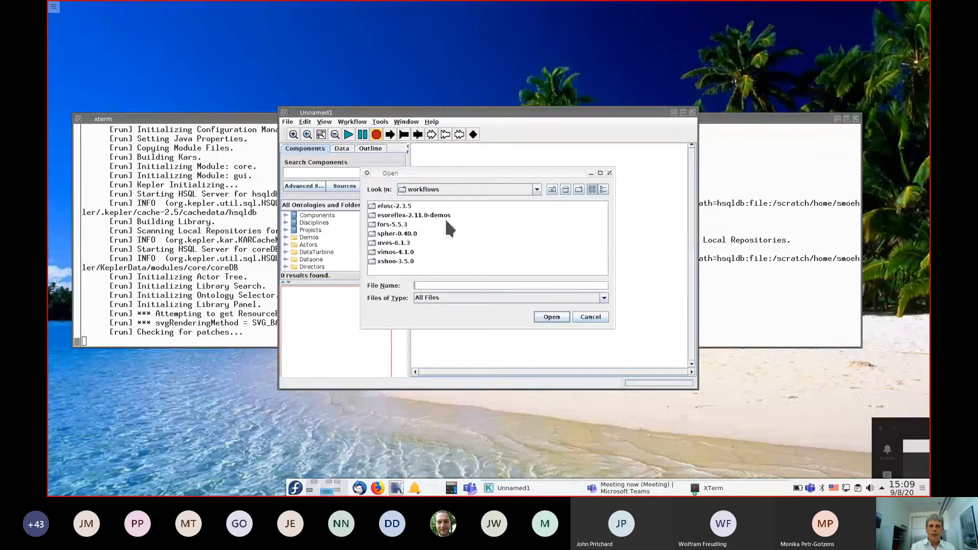
pyautogui.click(566, 191)
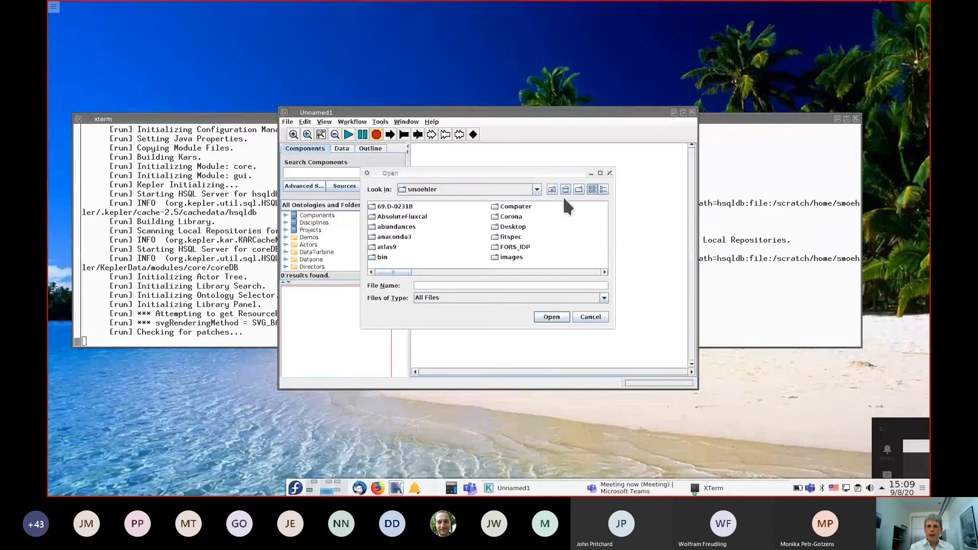
pyautogui.moveTo(393, 272); pyautogui.dragTo(586, 273)
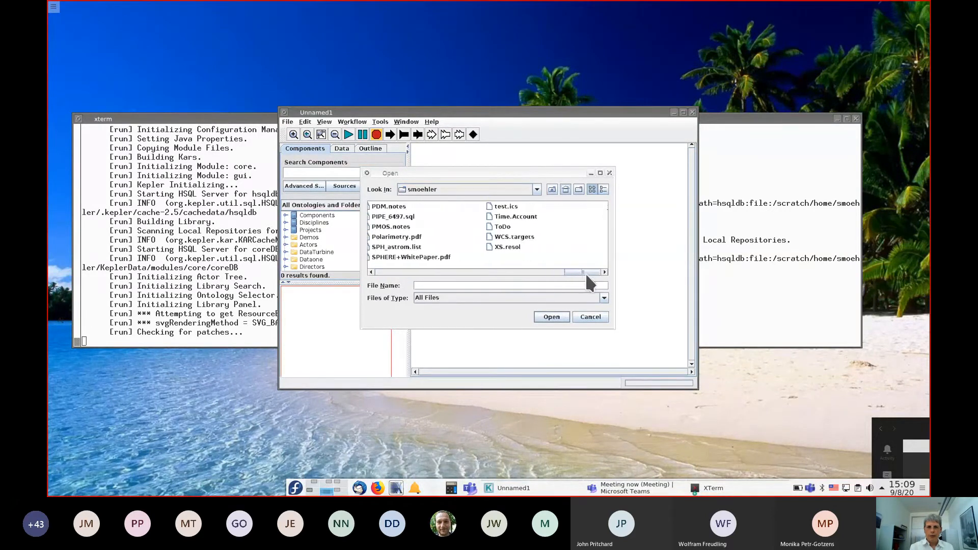
pyautogui.click(402, 228)
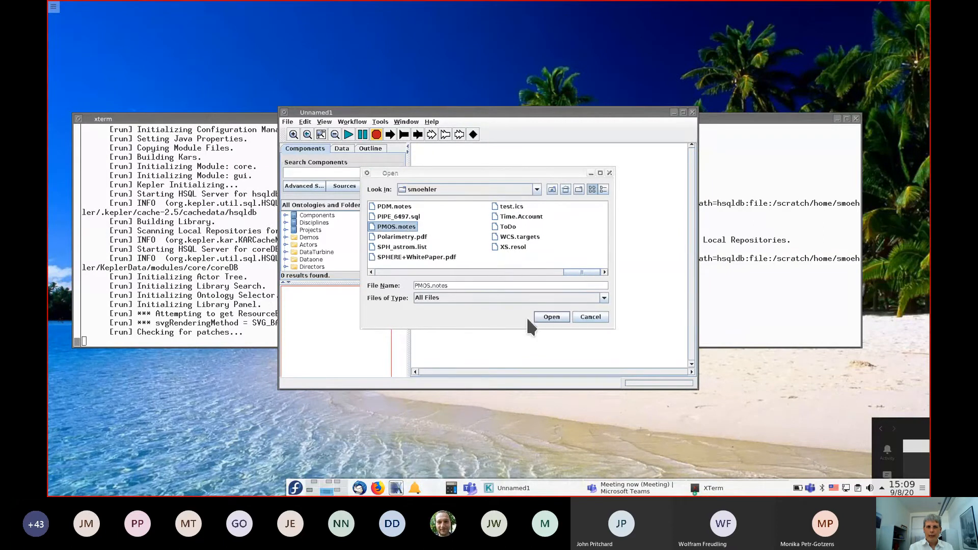
pyautogui.click(590, 318)
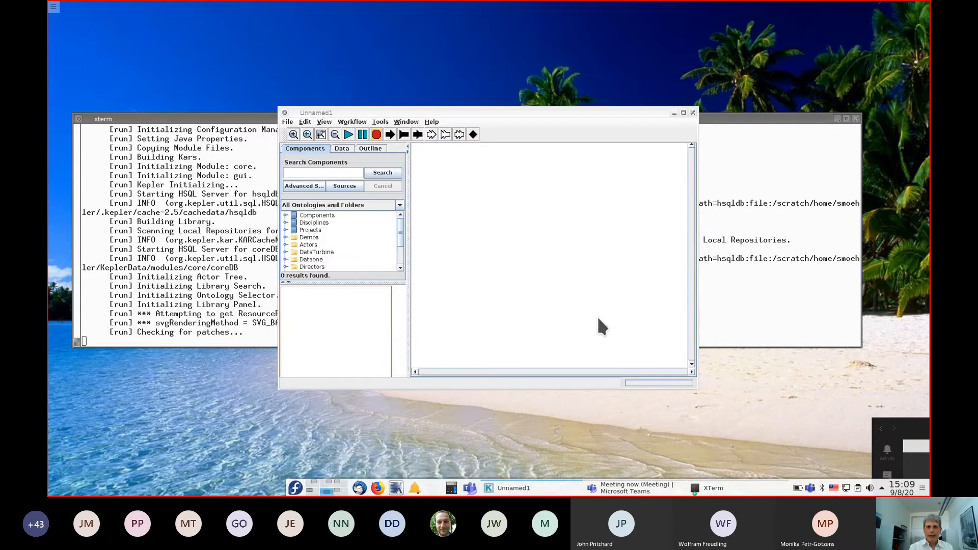
# Exit esoreflex from the empty Unnamed1 workflow window
pyautogui.click(288, 122)
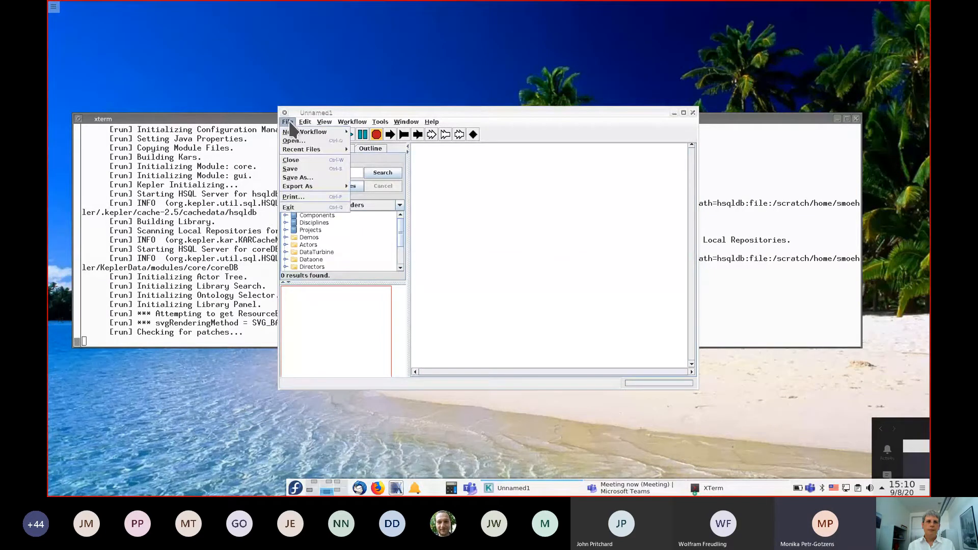
pyautogui.click(312, 209)
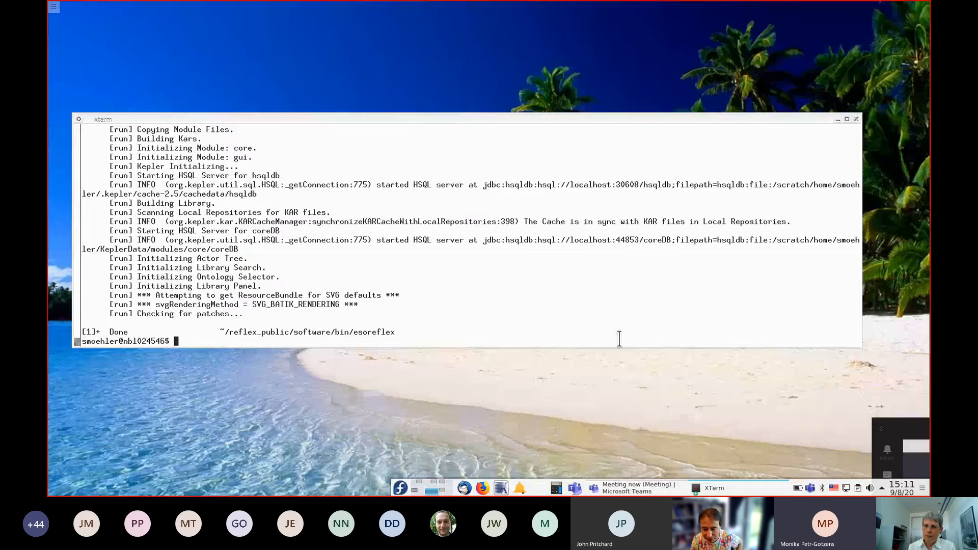
# Bring the Microsoft Teams meeting window fully into view and stop sharing the screen
pyautogui.moveTo(897, 417); pyautogui.dragTo(878, 403)
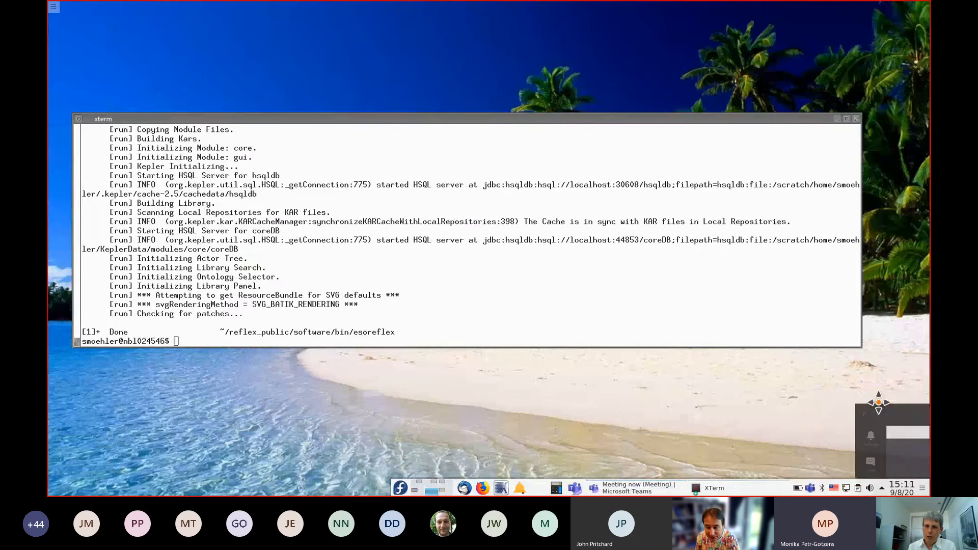
pyautogui.click(878, 403)
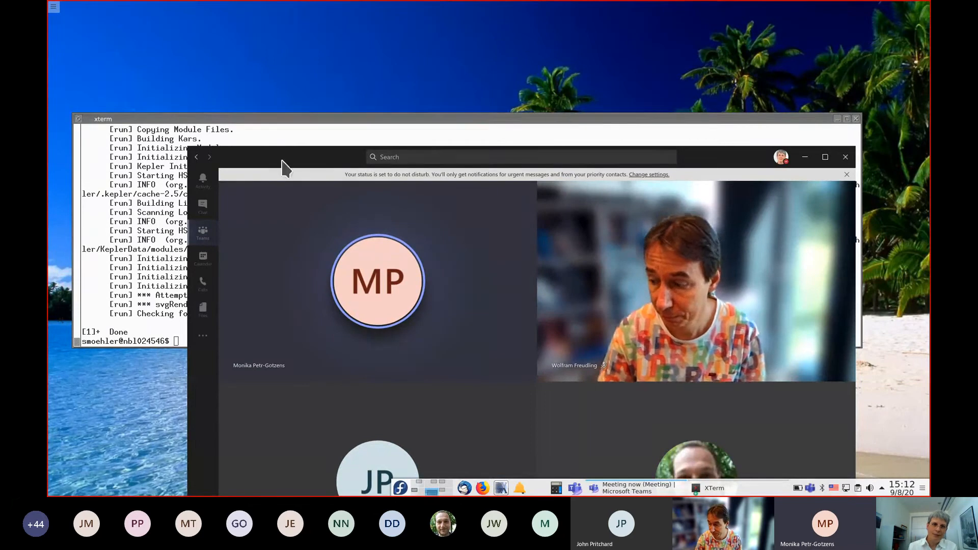
pyautogui.moveTo(282, 167); pyautogui.dragTo(856, 163)
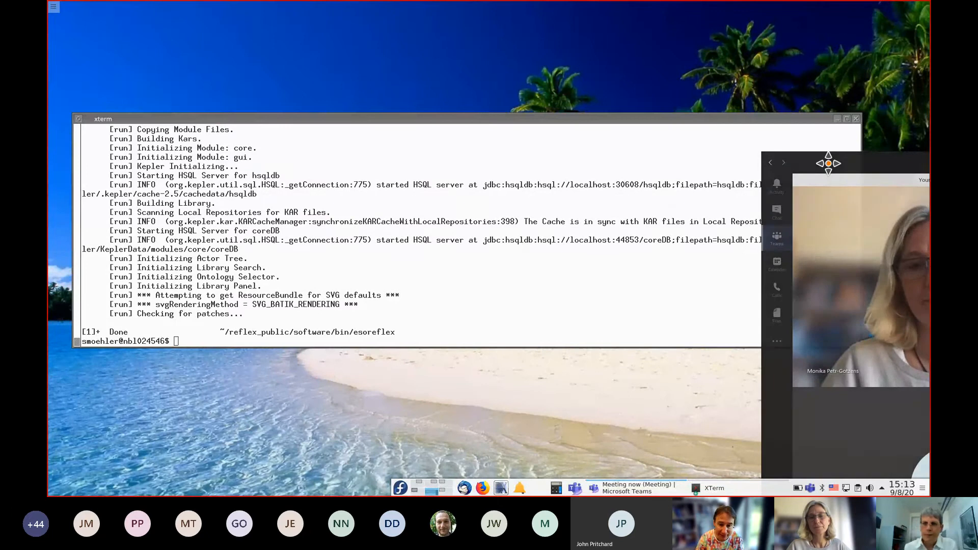
pyautogui.moveTo(827, 162); pyautogui.dragTo(277, 17)
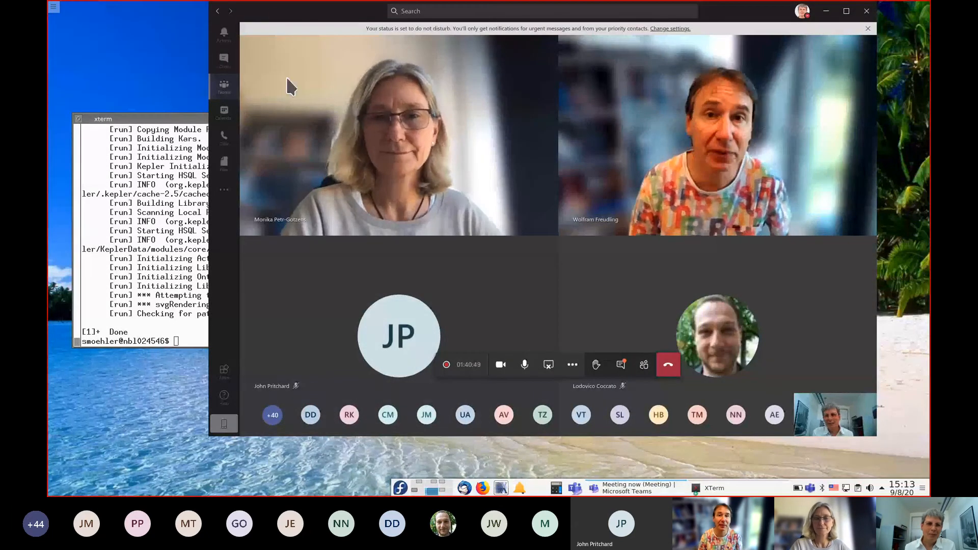
pyautogui.click(548, 364)
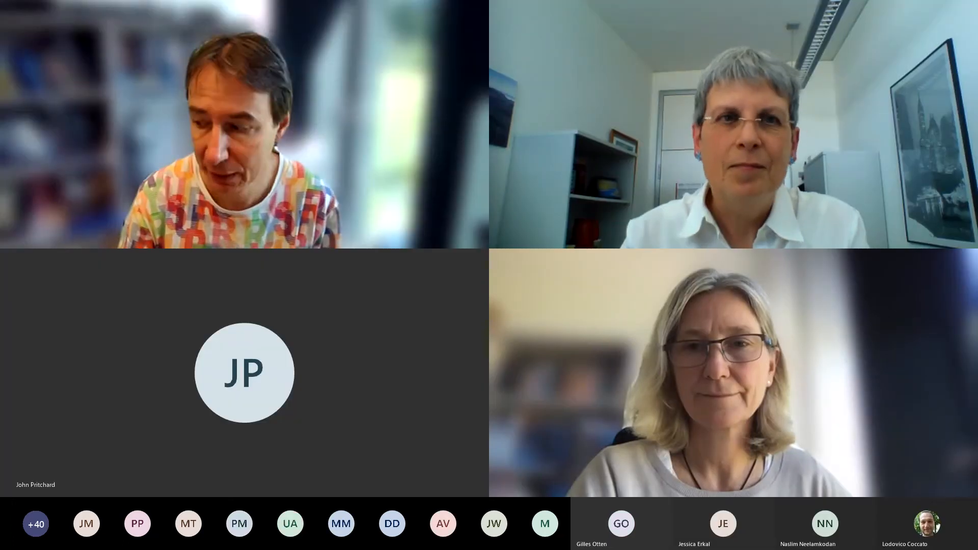